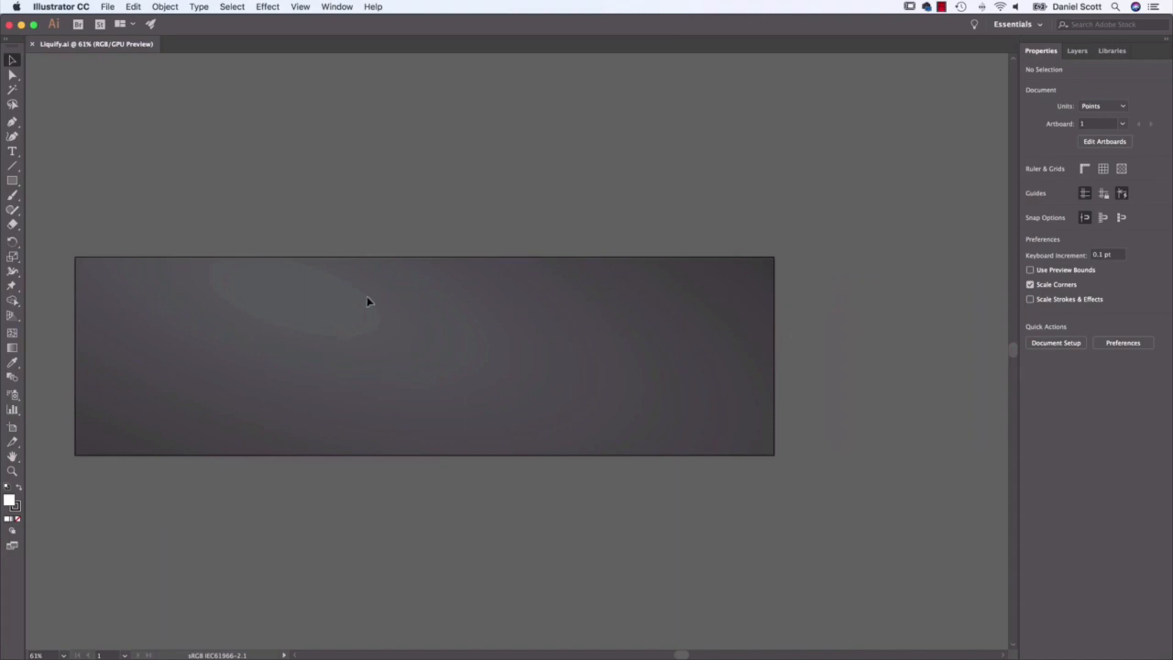
Step: Add a line of point text with the person's full name in the upper-left area of the artboard
drag(372, 314, 475, 273)
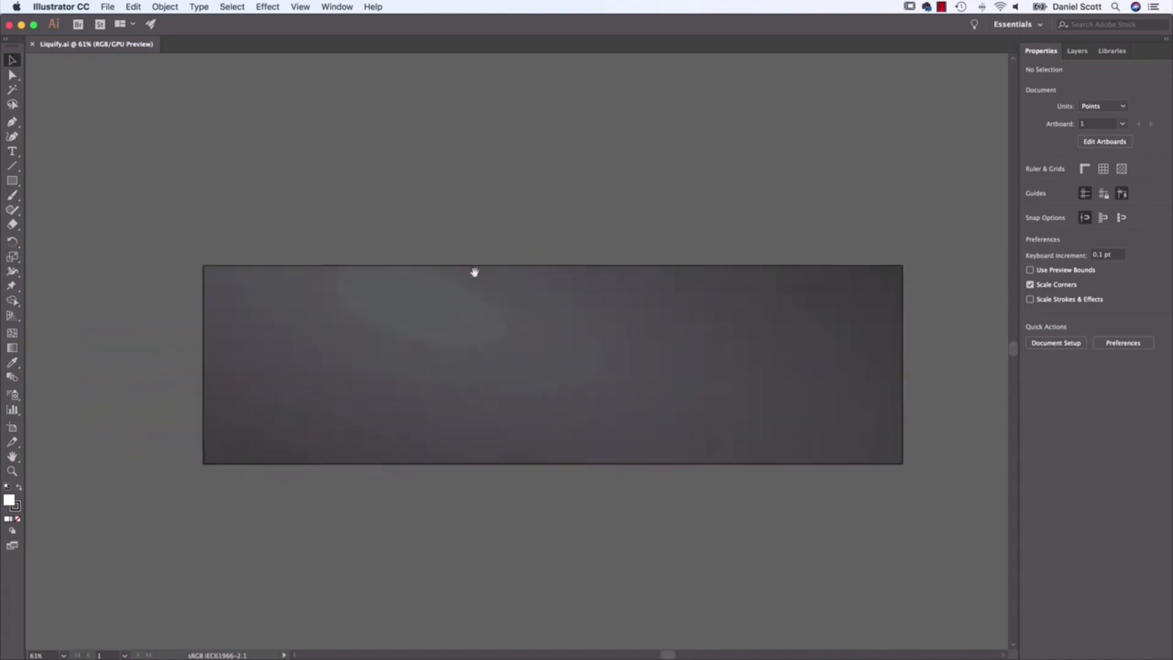
key(super+equal)
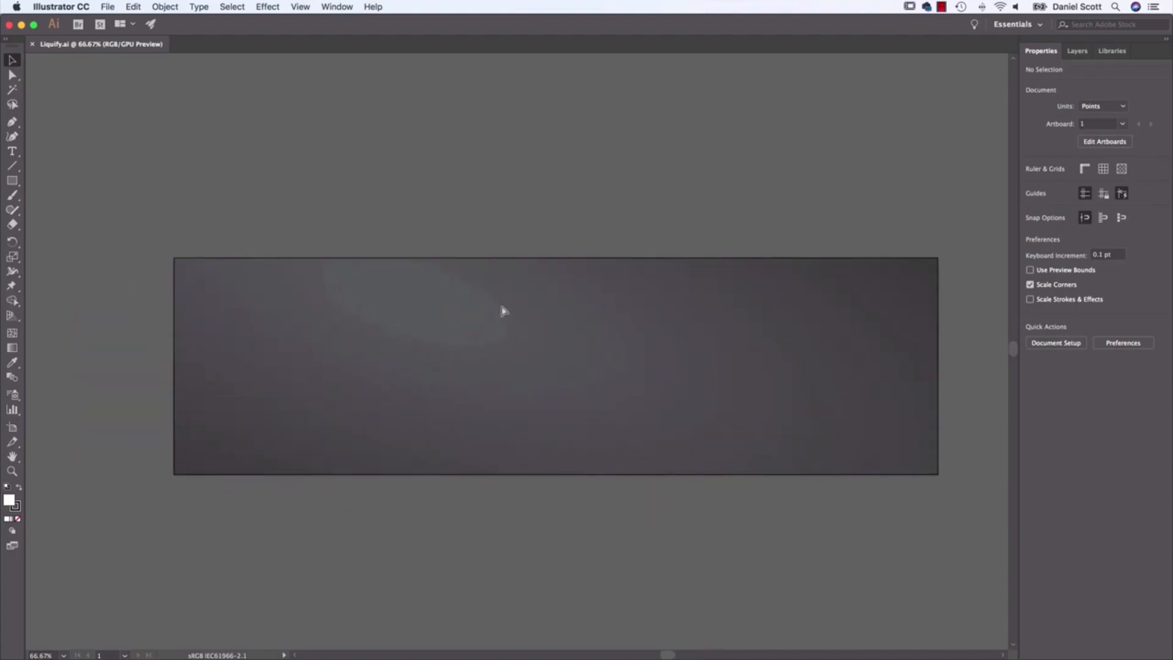
key(super+equal)
drag(501, 305, 764, 279)
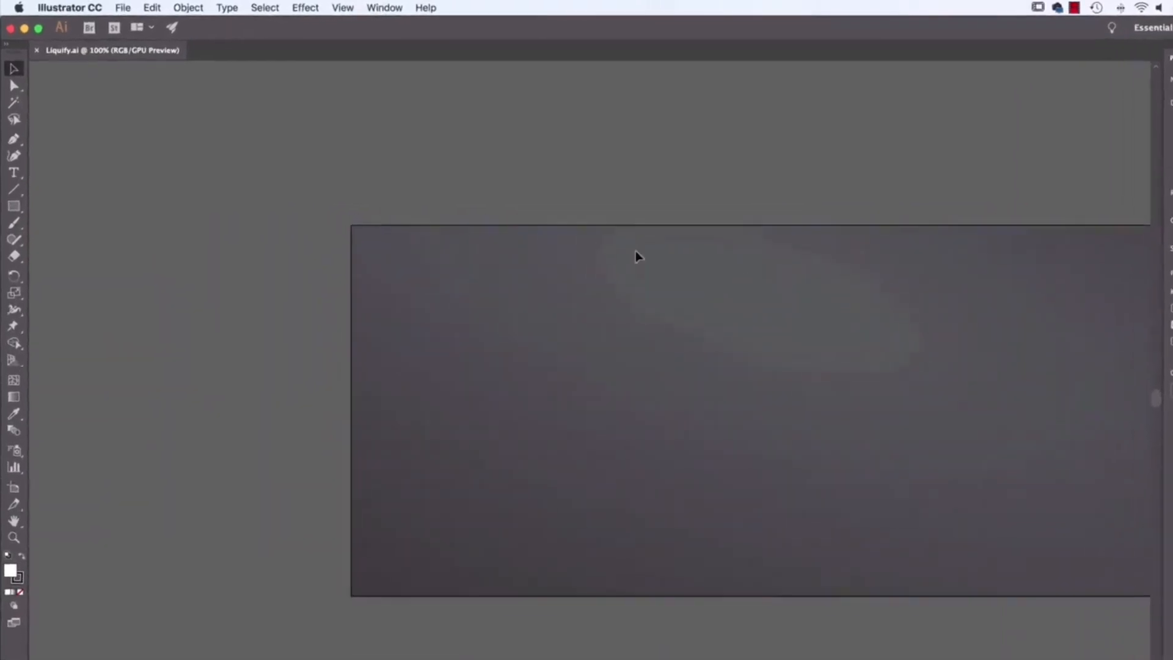
key(t)
click(517, 338)
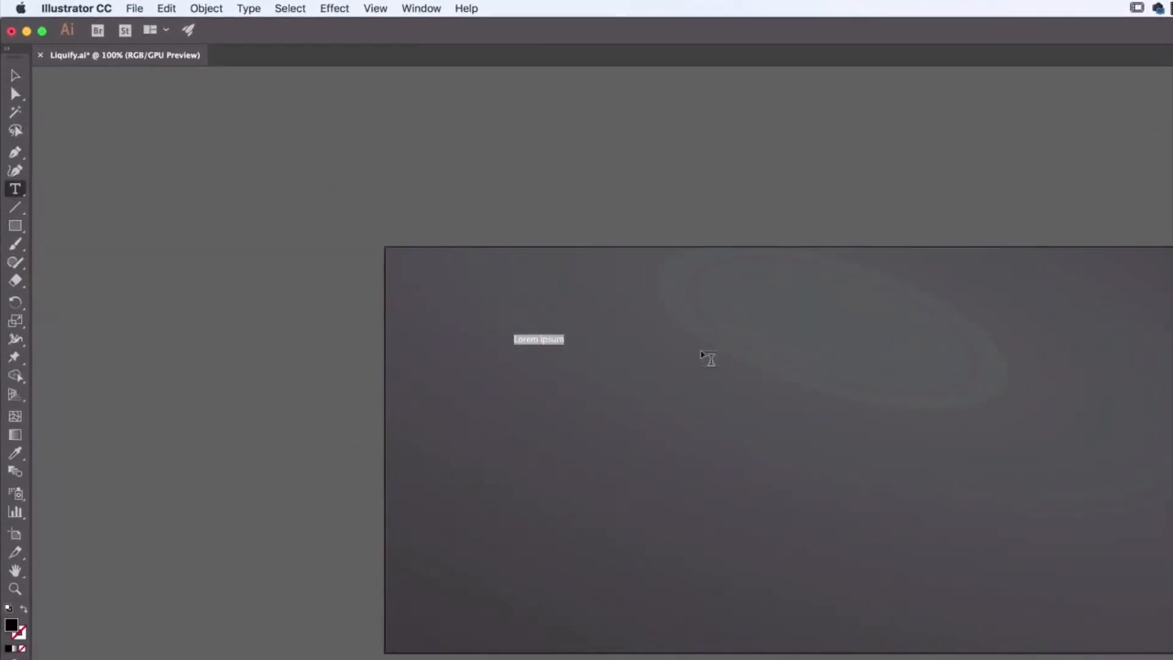
text(Dan Scott)
click(16, 75)
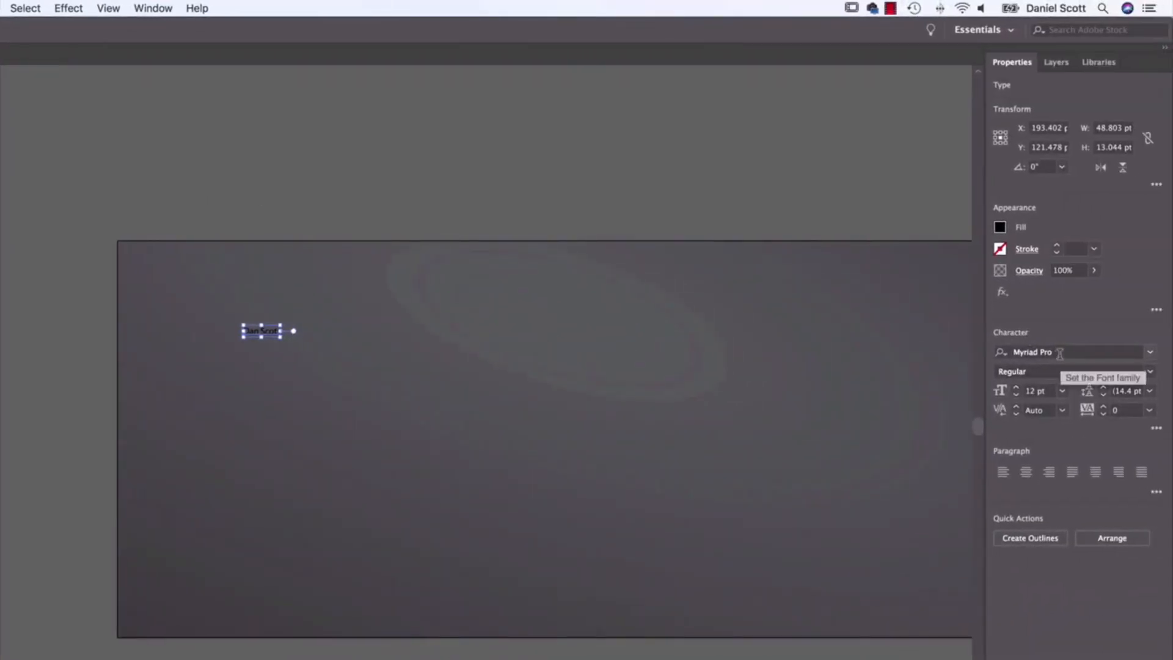
Step: Set the name text's font to Lust Script
click(1060, 353)
text(lust)
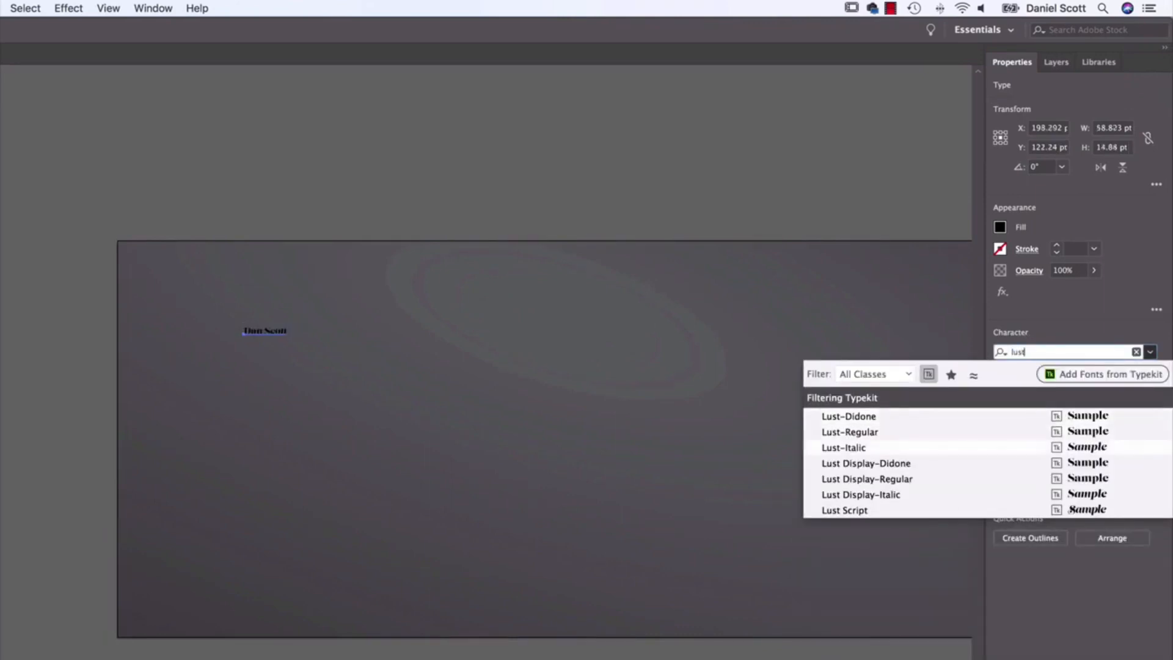
key(Up)
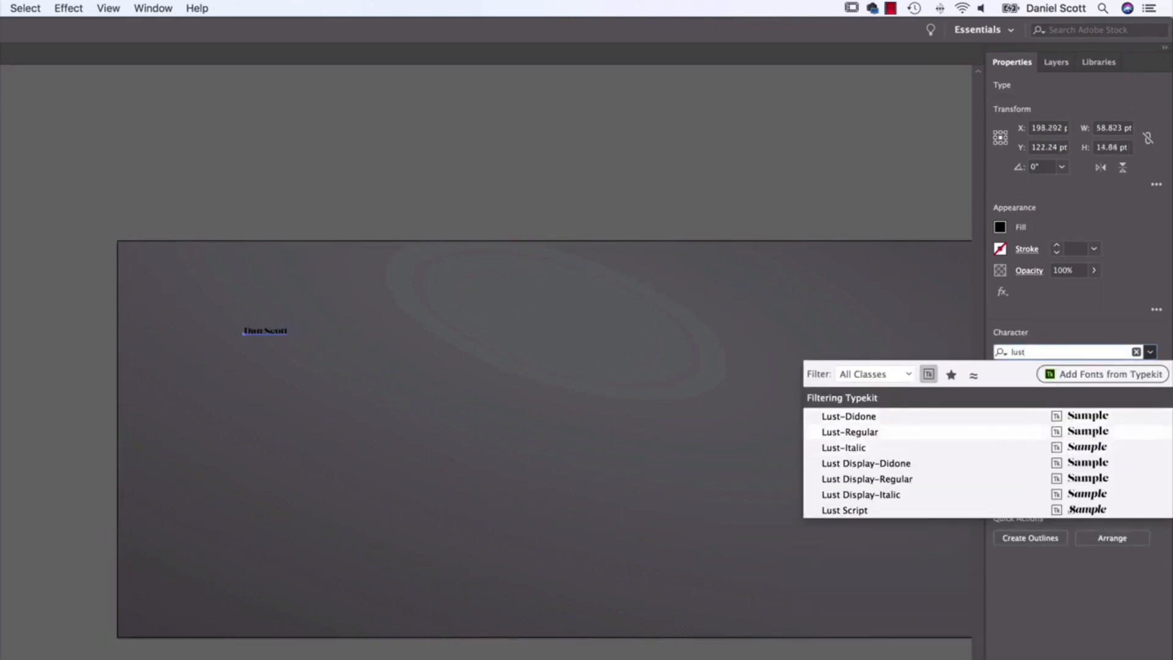
key(Down)
key(Down)
key(Down)
key(Down)
key(Down)
key(Return)
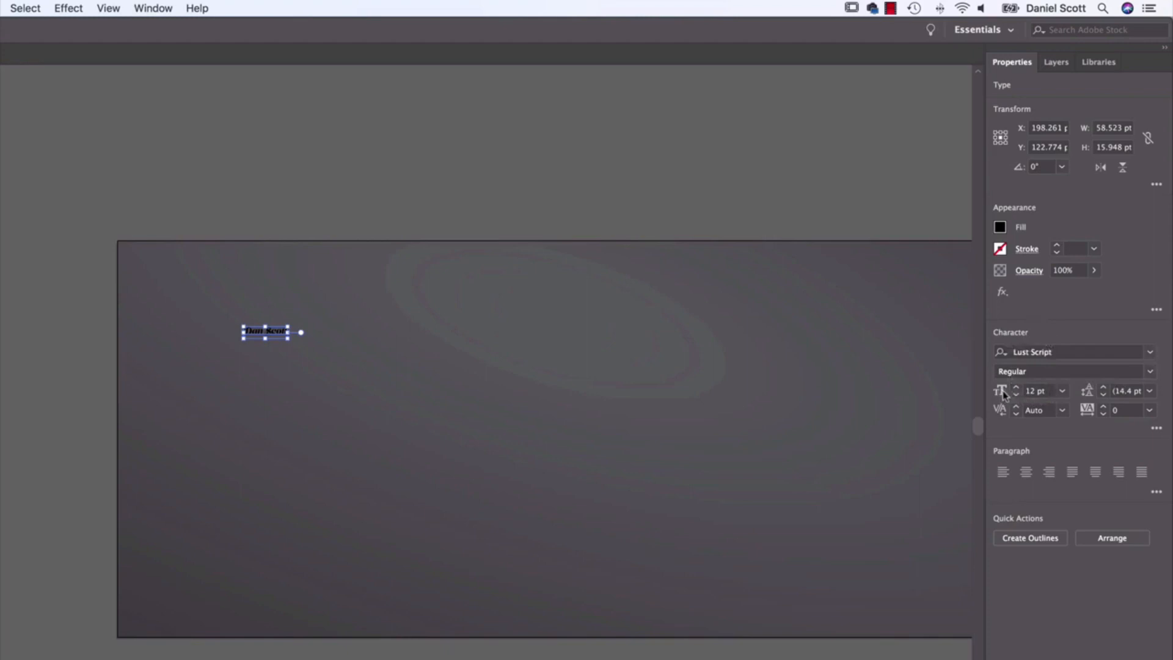
Step: Set the name text's size to 60 pt and its fill to the lightest grey swatch
click(1063, 391)
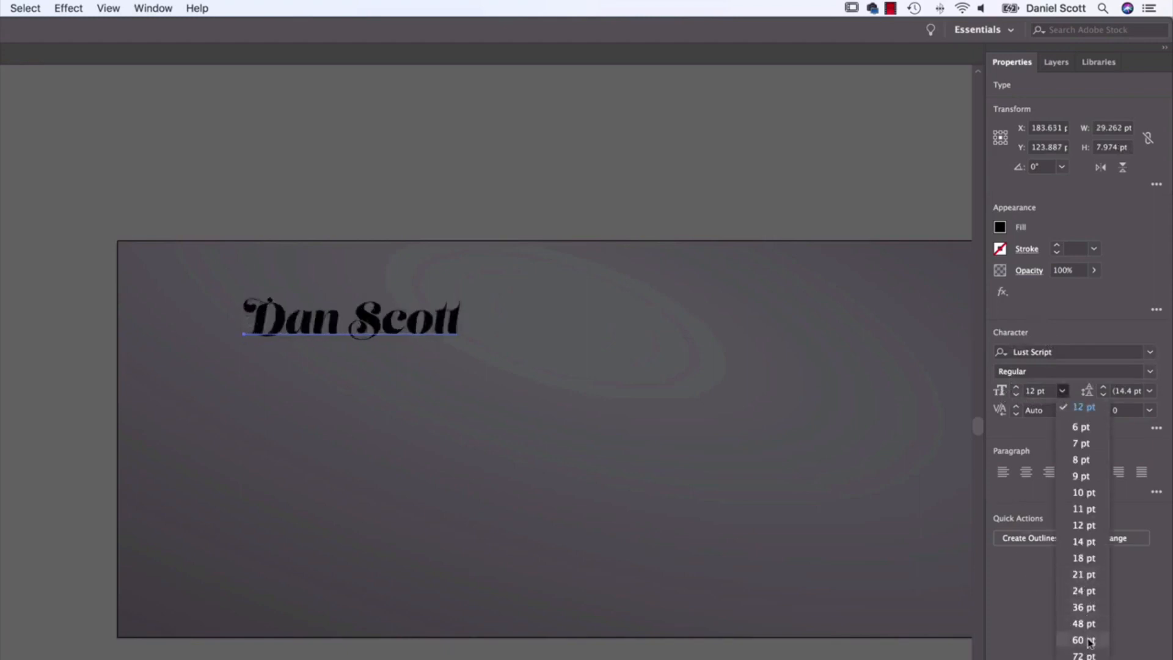
click(1089, 641)
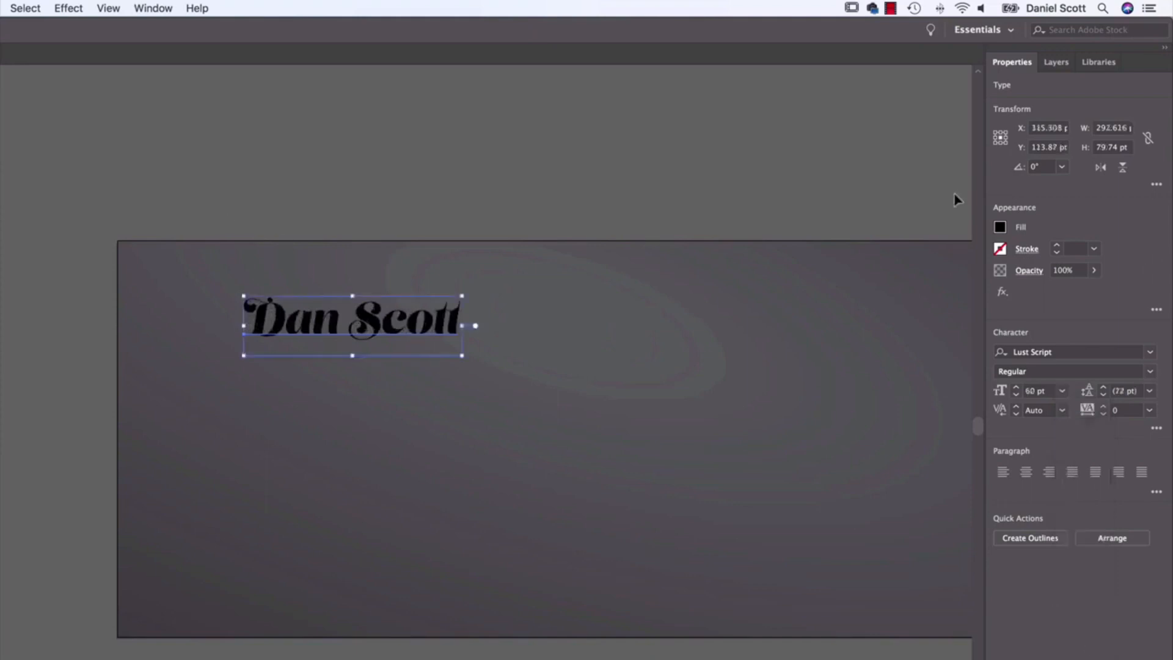
click(999, 227)
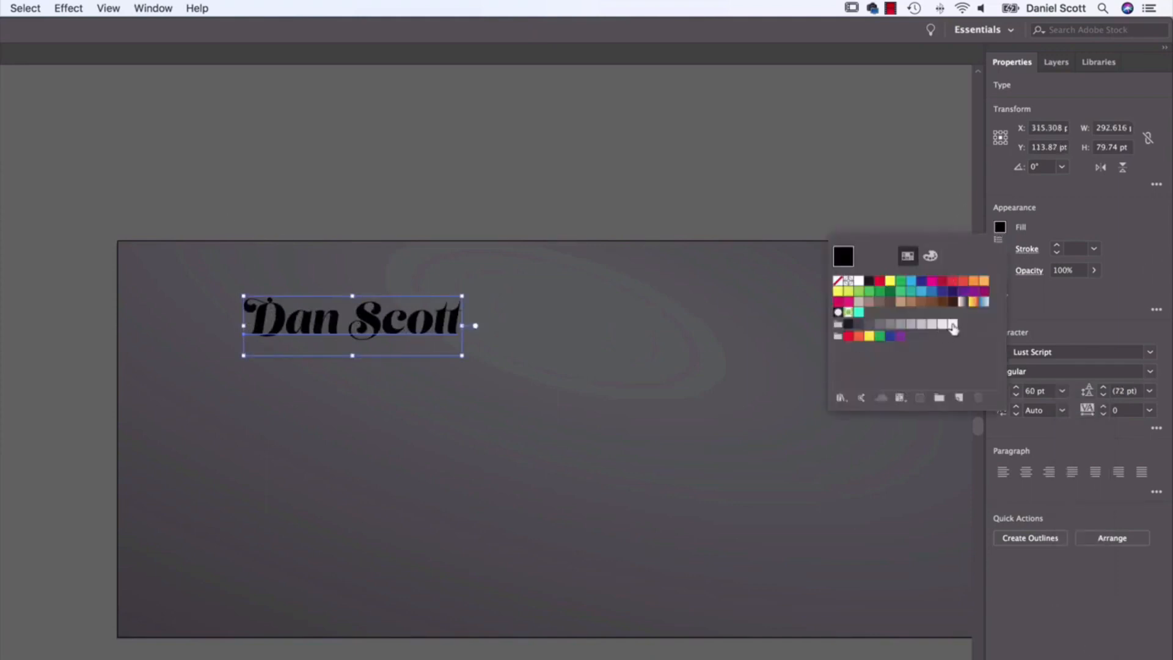
click(952, 324)
click(123, 335)
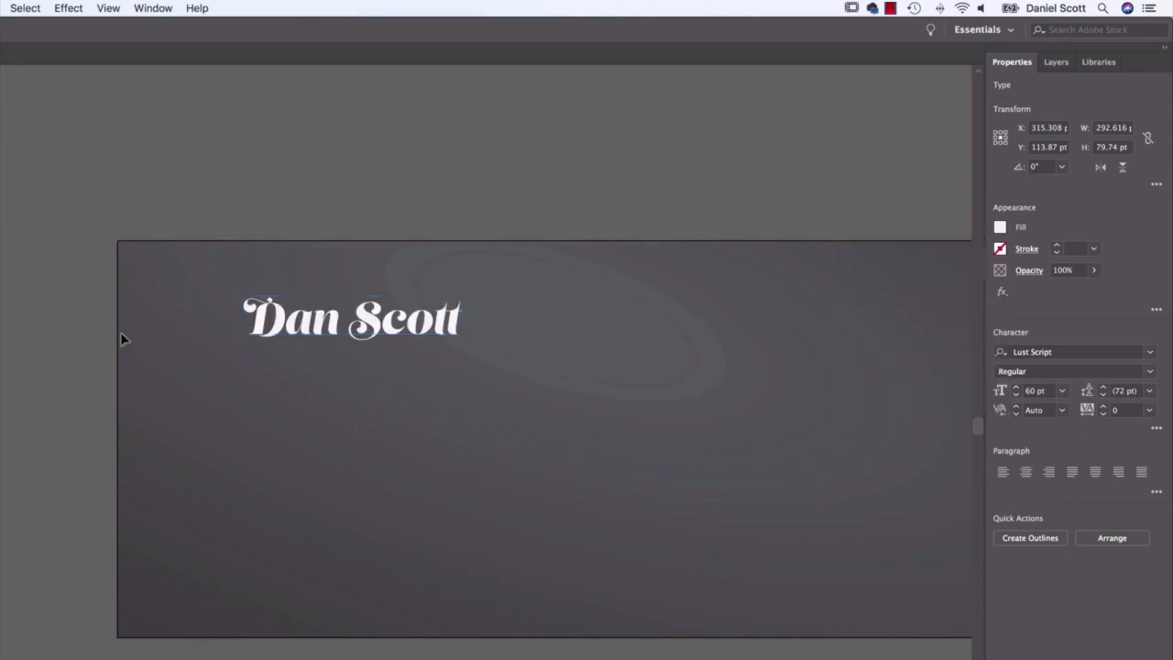
Step: Reposition the name text to about X 305 pt, Y 158 pt, near the artboard's left edge
drag(385, 333, 397, 366)
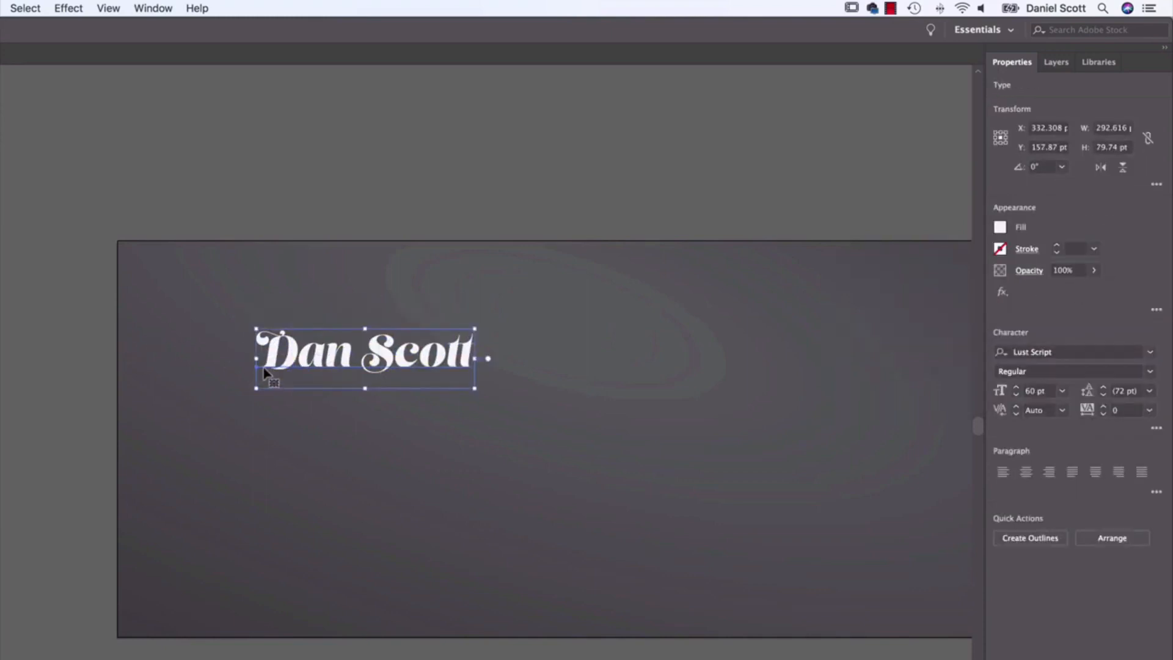
scroll(423, 320, right, 3)
scroll(424, 319, down, 1)
key(a)
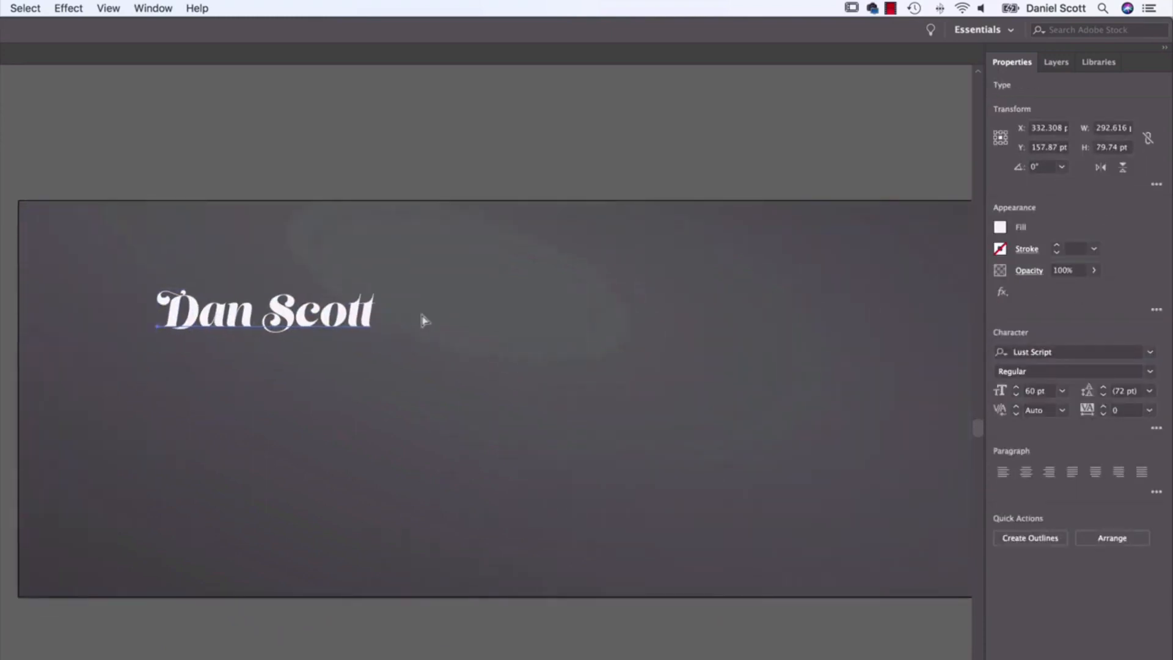
key(super+minus)
key(super+minus)
key(super+minus)
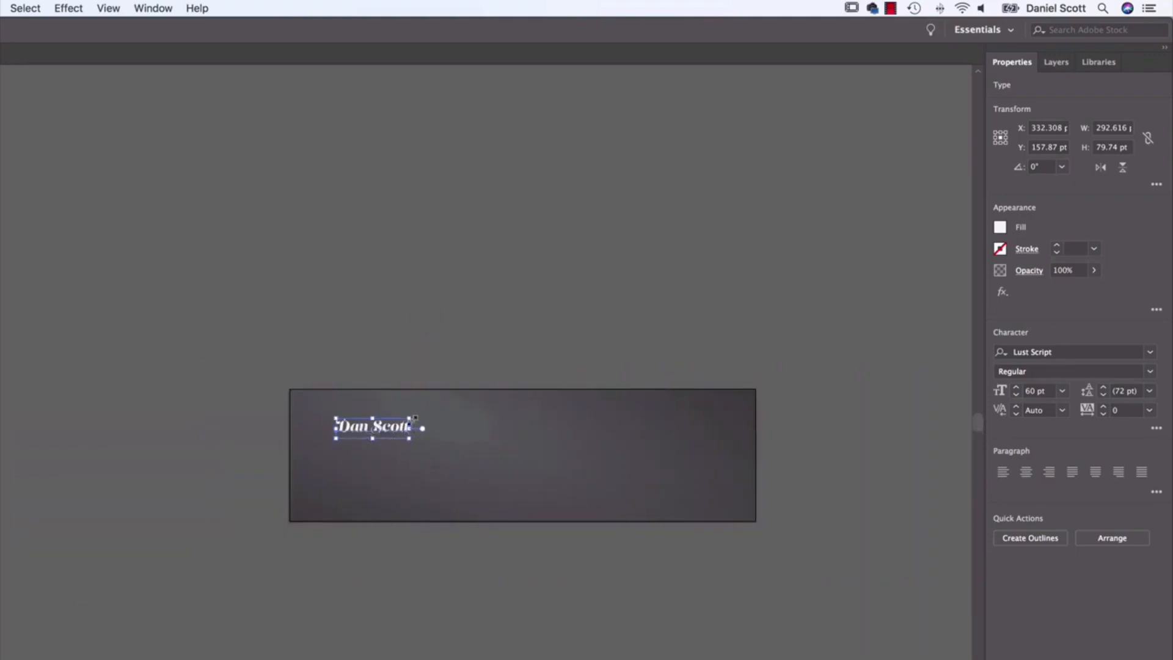
drag(406, 430, 400, 430)
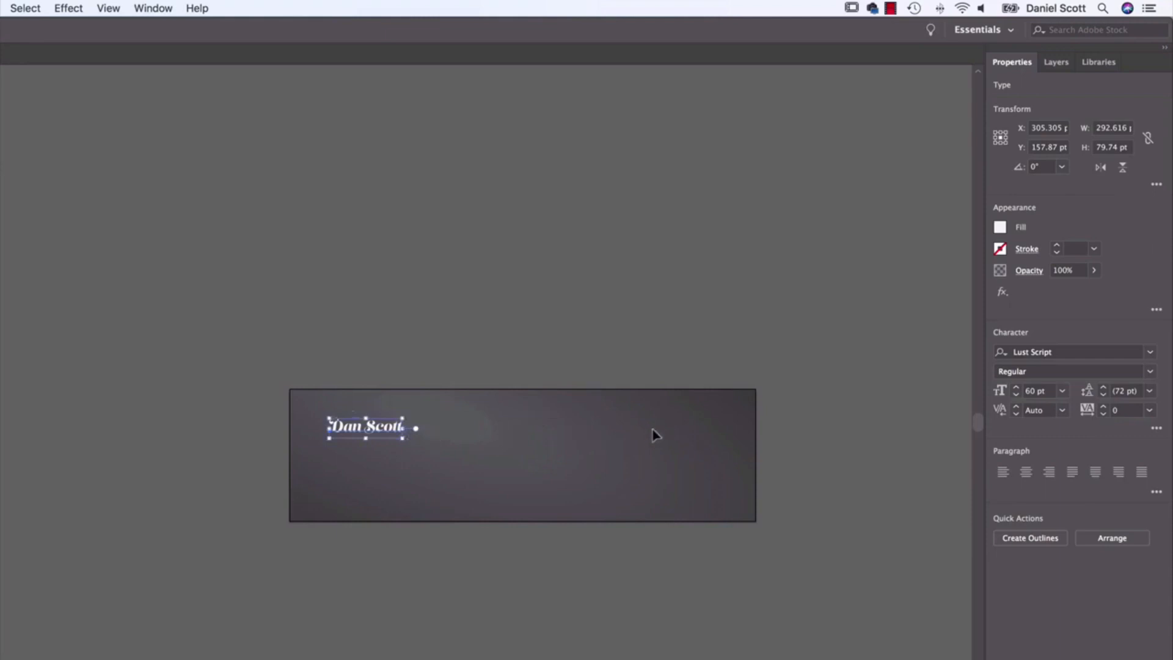
Step: Duplicate the name text and place the copy off the artboard, above its upper-left corner
key(super+plus)
key(super+plus)
key(super+plus)
key(super+plus)
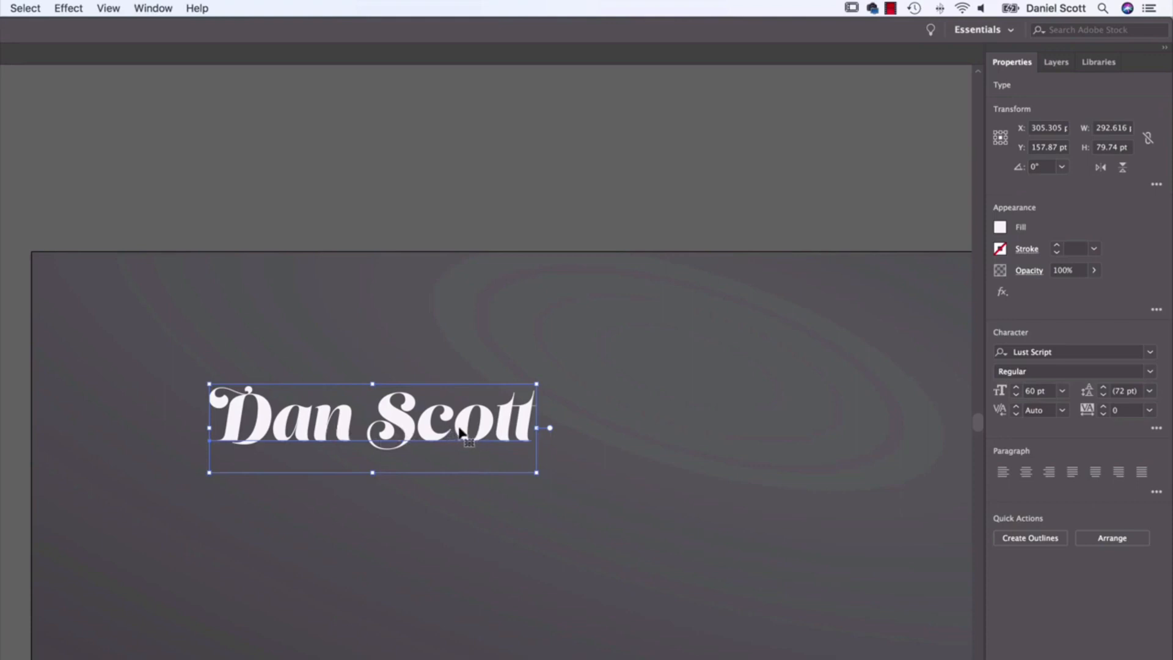
key(super+c)
key(super+v)
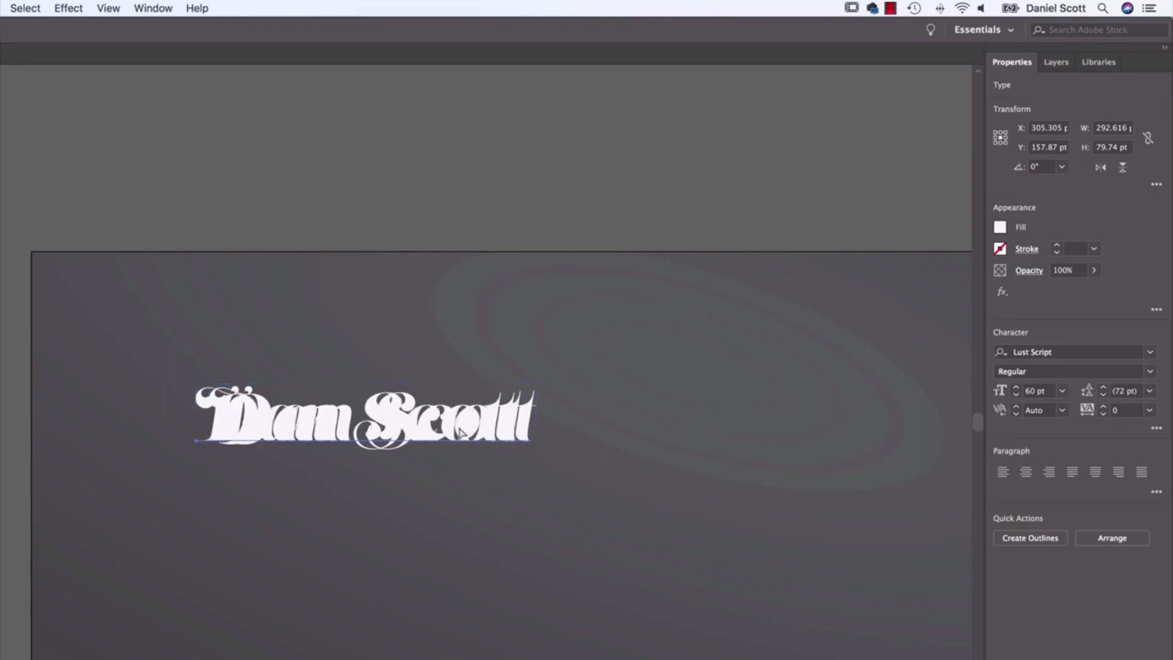
drag(483, 430, 150, 98)
click(348, 299)
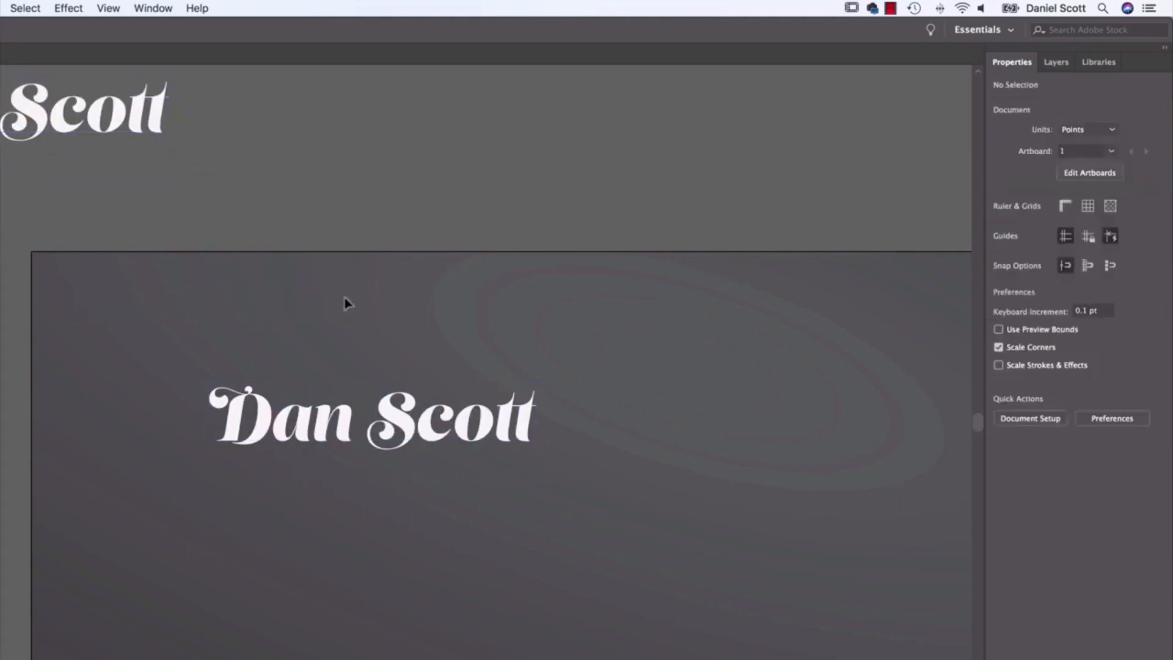
Step: Convert the name text on the artboard to outlines, leaving the off-artboard copy as live text
click(404, 435)
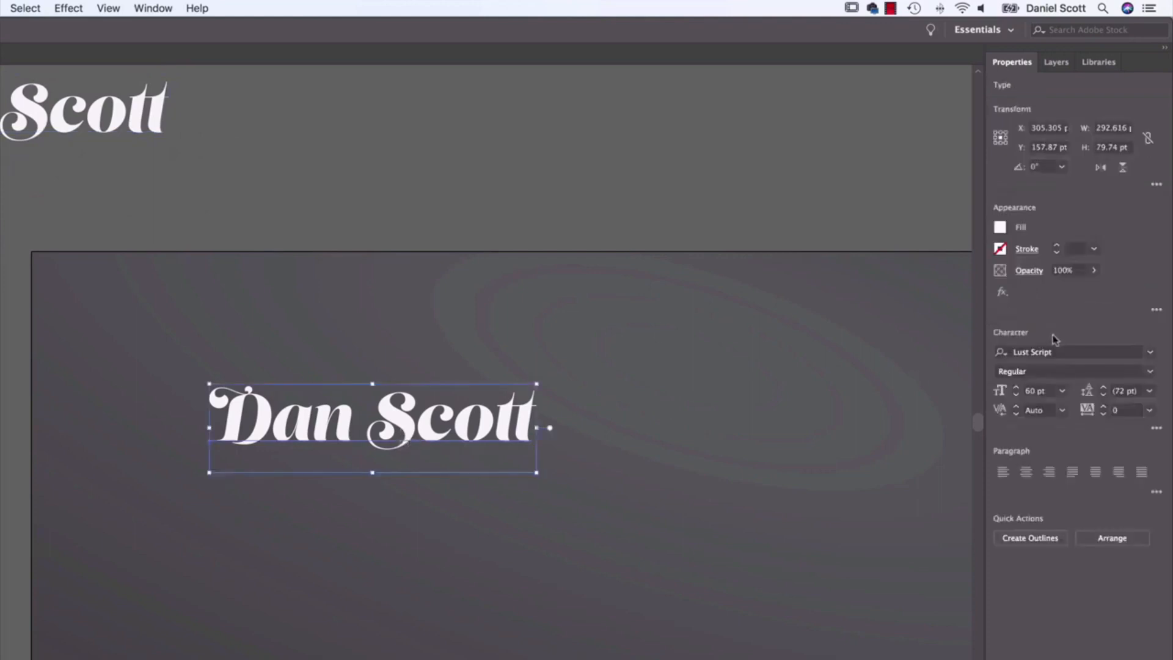
click(91, 130)
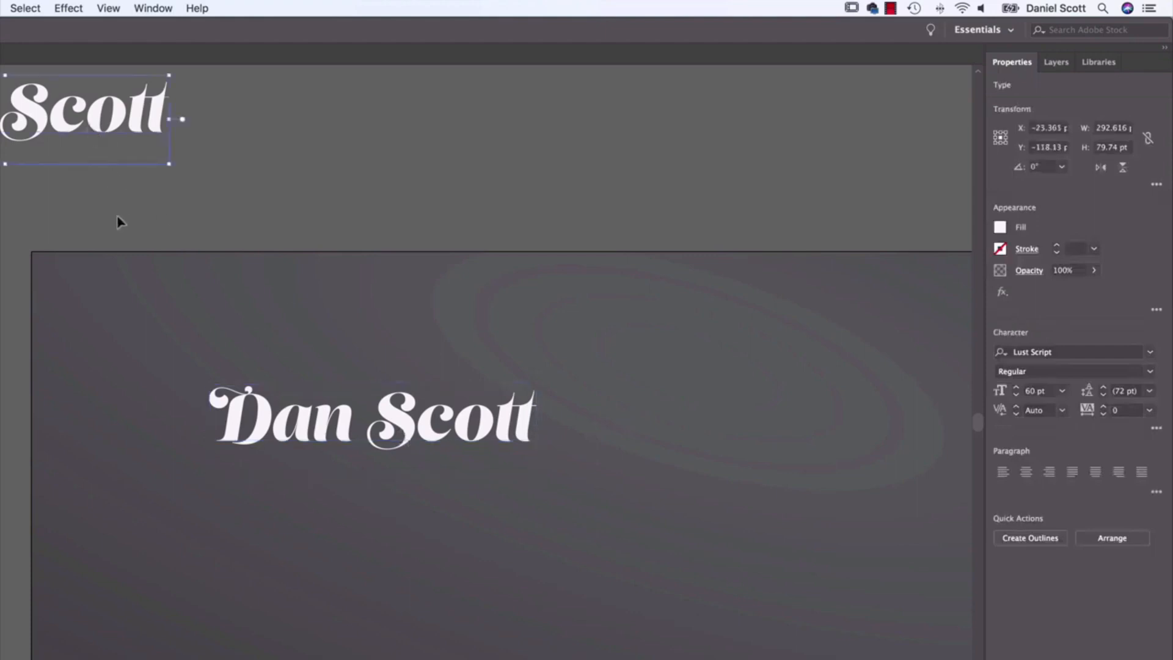
click(400, 427)
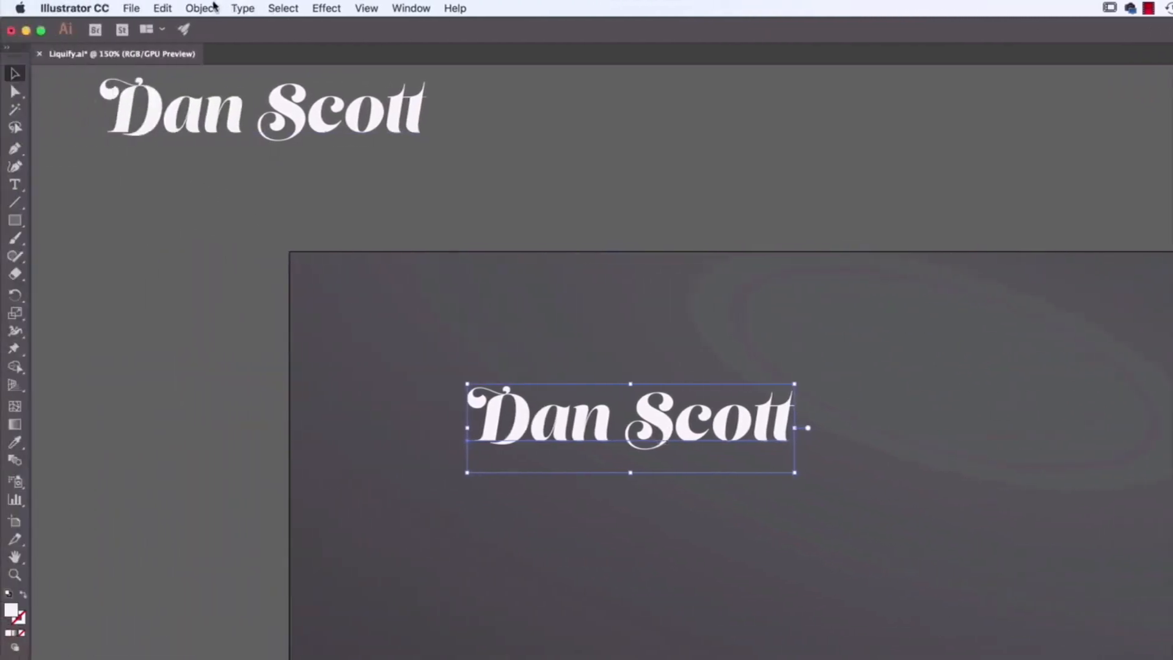
click(241, 8)
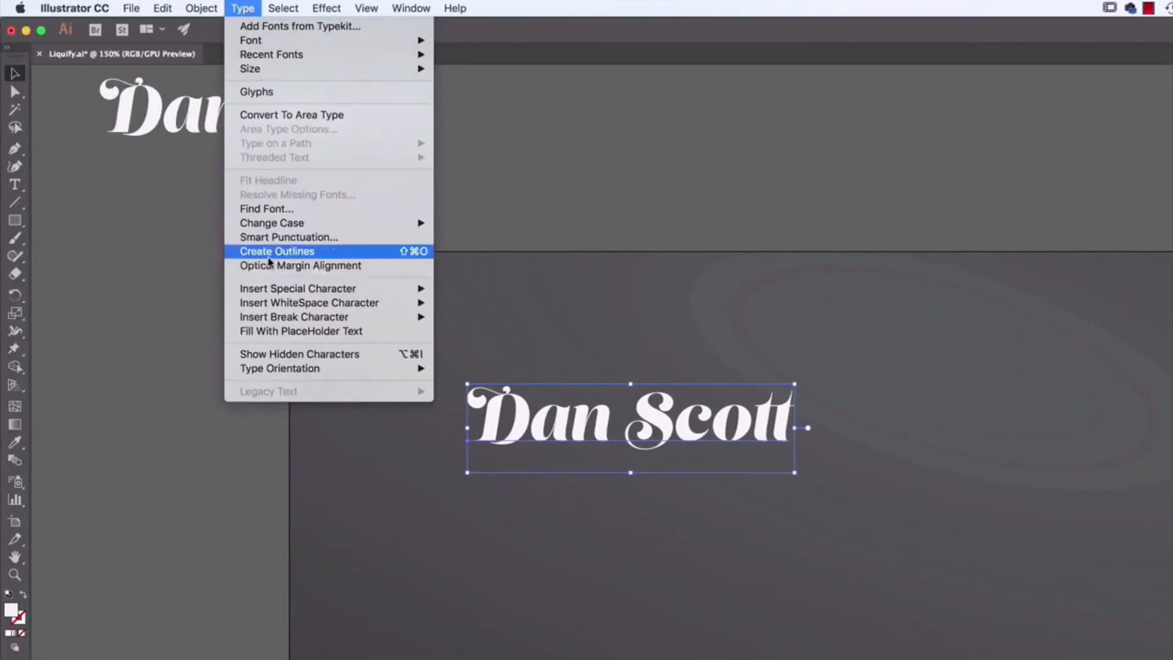
click(300, 252)
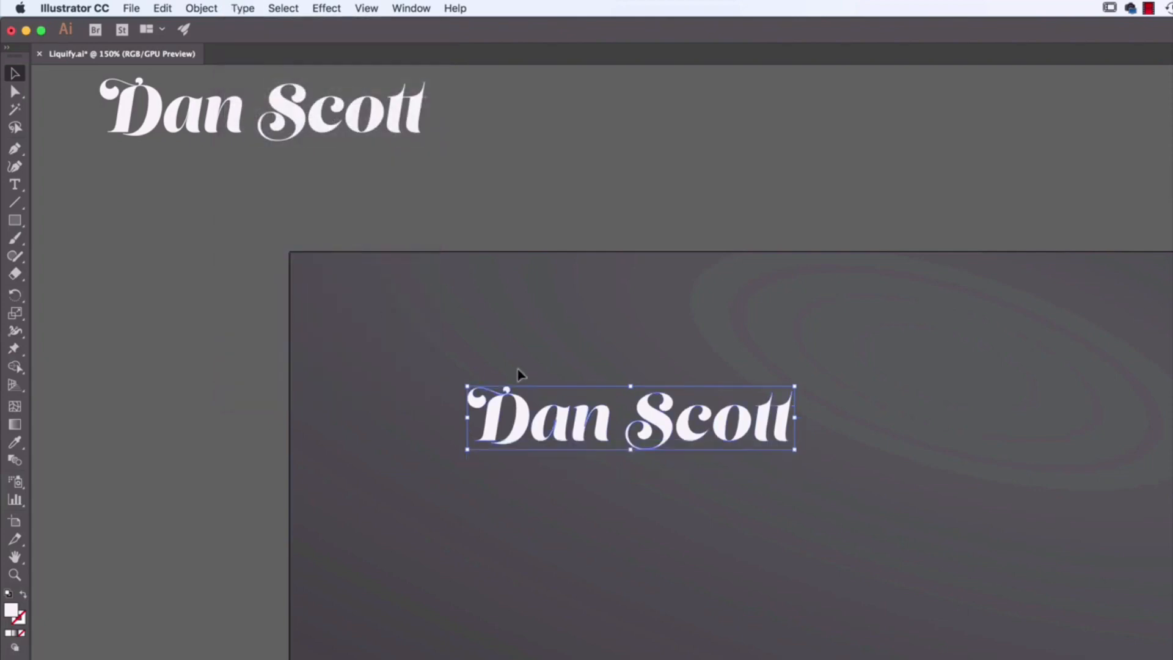
Step: Examine the outlined letters by entering their group in isolation mode, and exit back to the full artwork
key(super+equal)
key(super+equal)
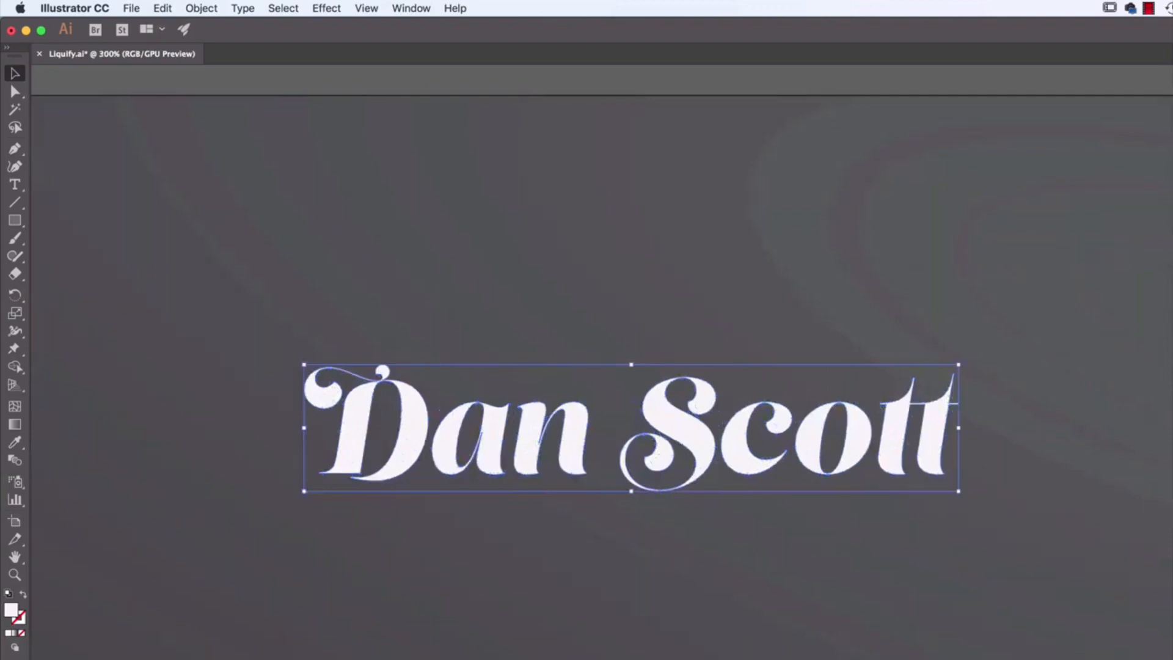
click(499, 311)
double_click(706, 449)
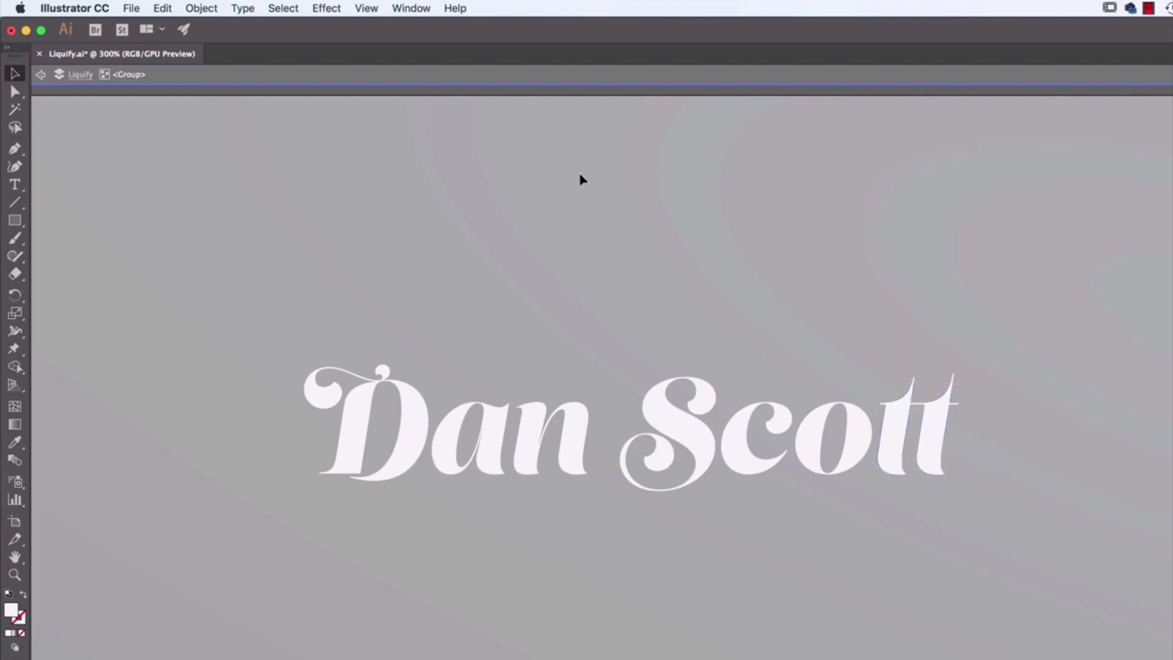
click(42, 75)
click(41, 75)
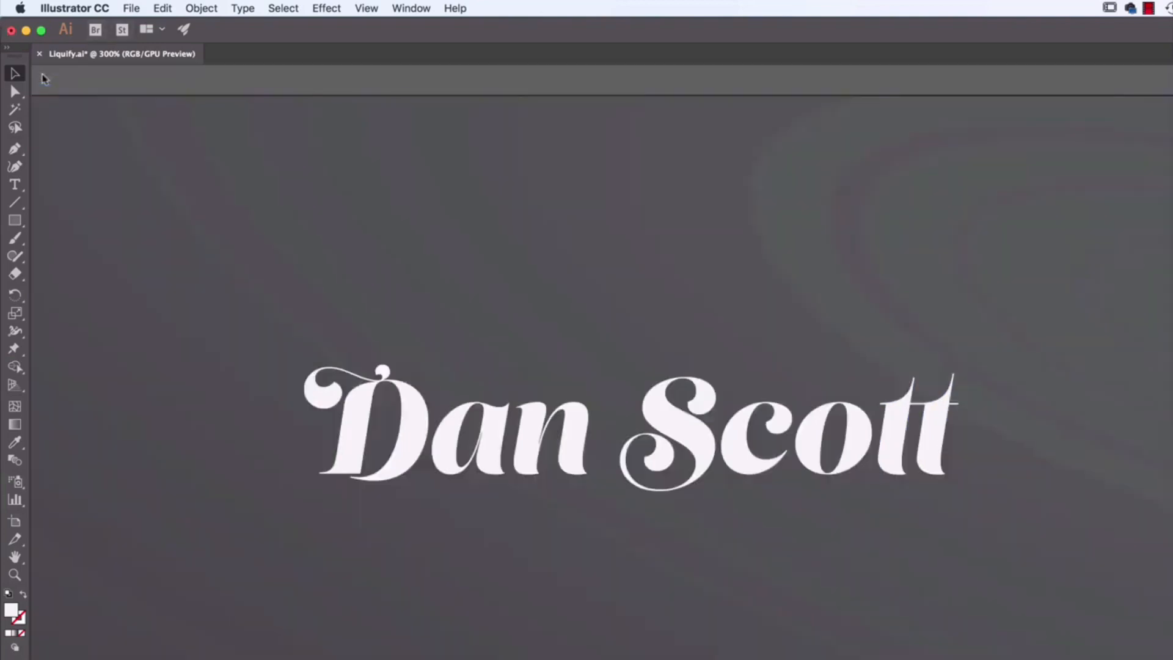
click(537, 451)
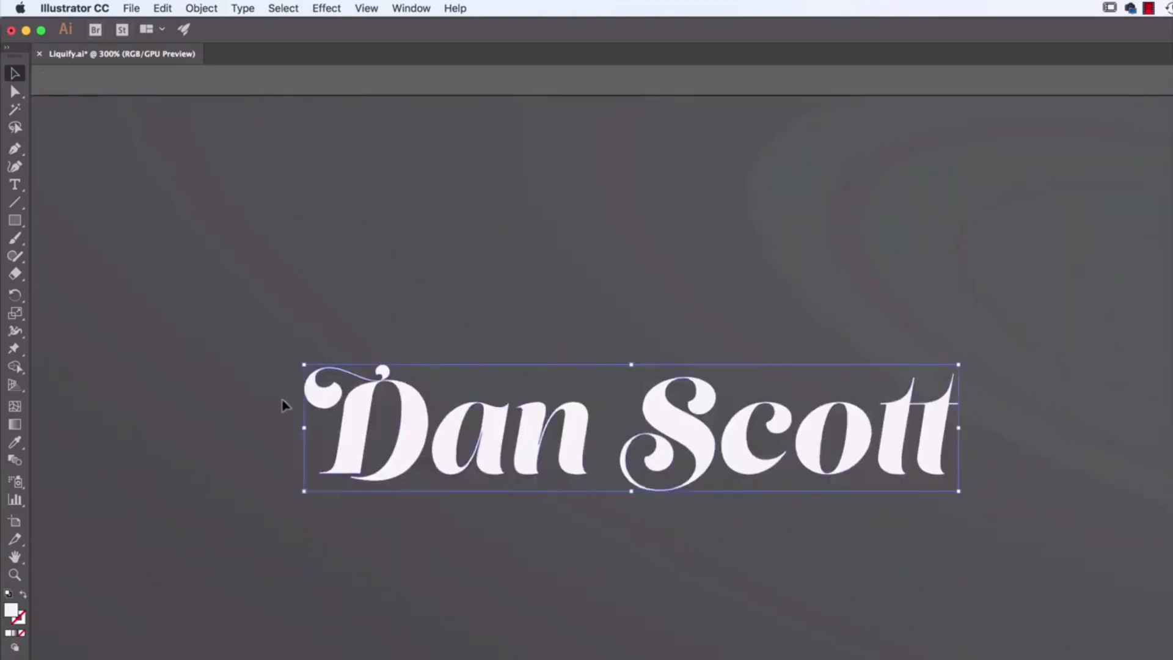
double_click(859, 444)
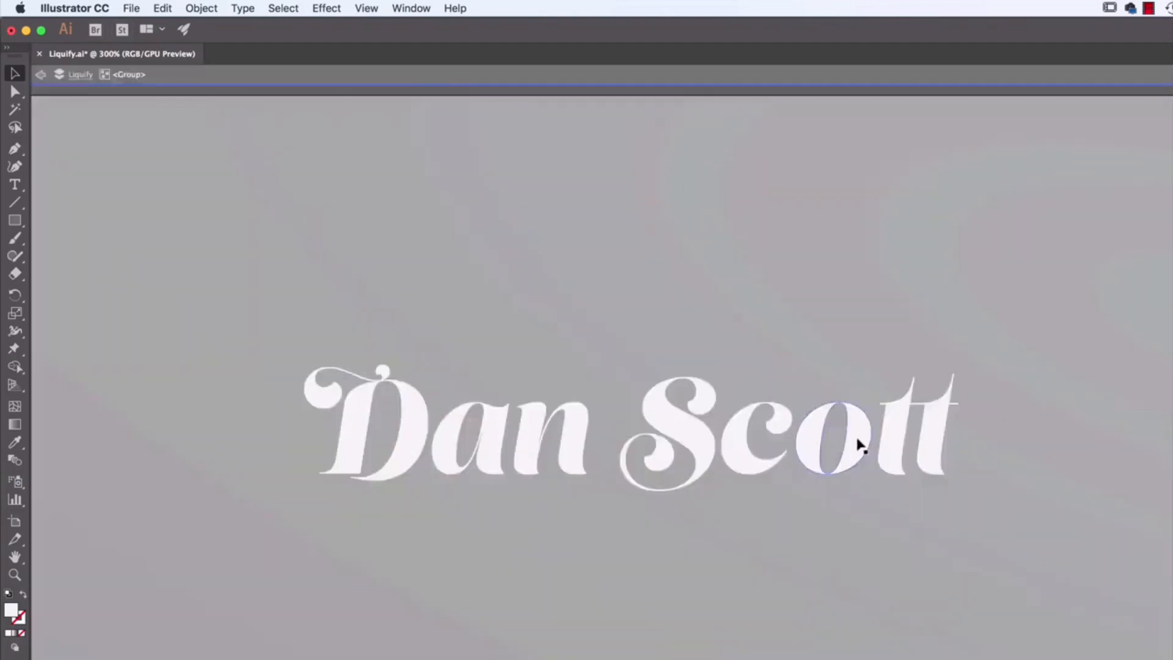
double_click(44, 75)
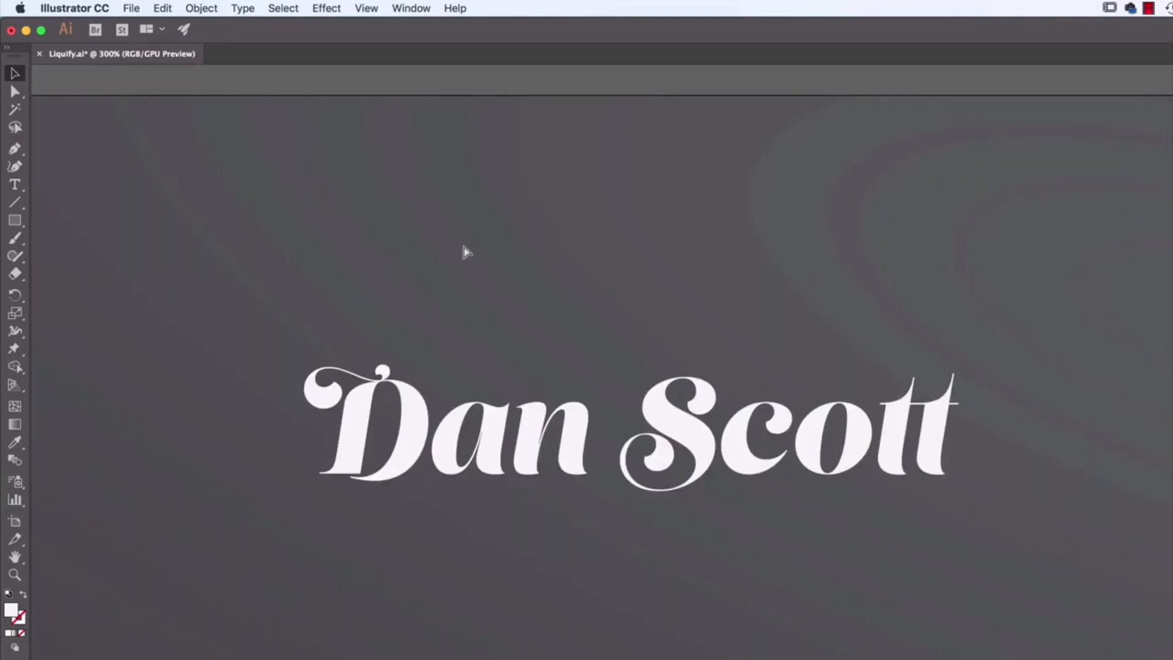
Step: Duplicate the outlined name and place the copy beside the original, level with it on the artboard
key(super+minus)
key(super+minus)
key(super+minus)
key(super+minus)
key(super+minus)
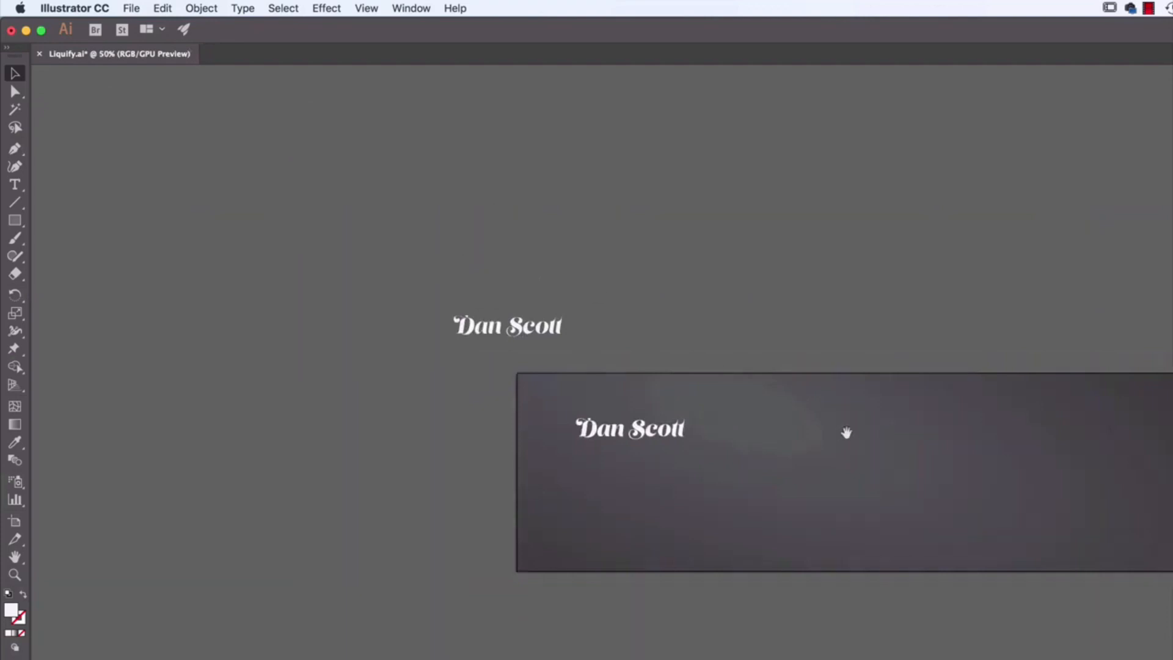
drag(845, 432, 659, 382)
click(467, 382)
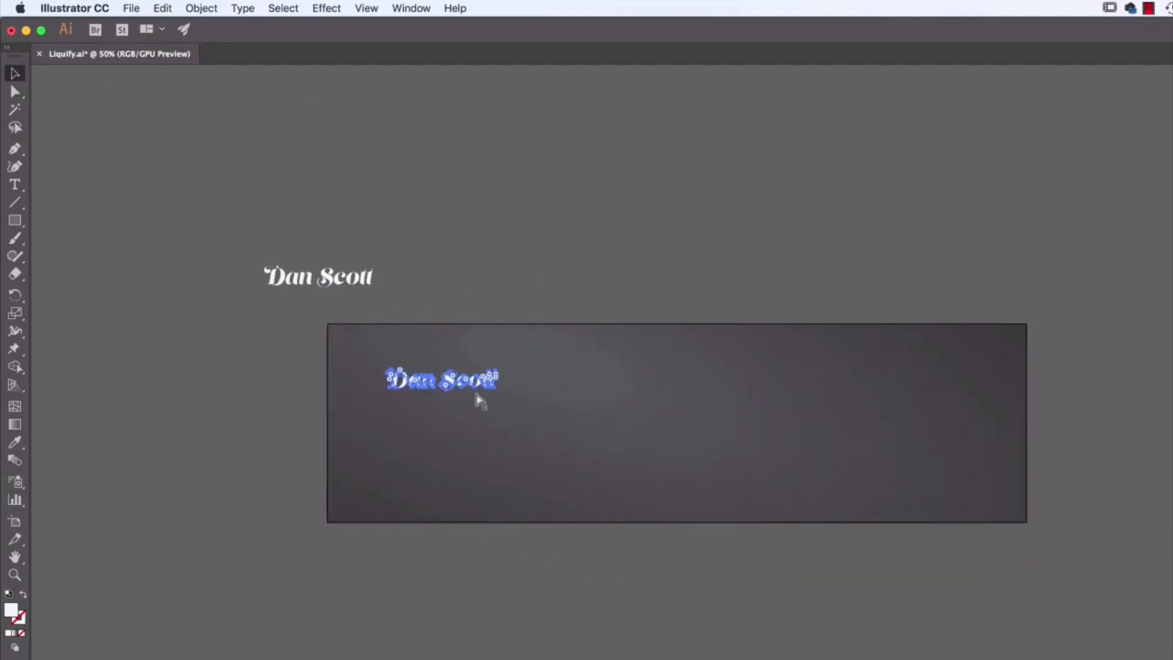
key(super+c)
key(super+v)
drag(620, 435, 592, 386)
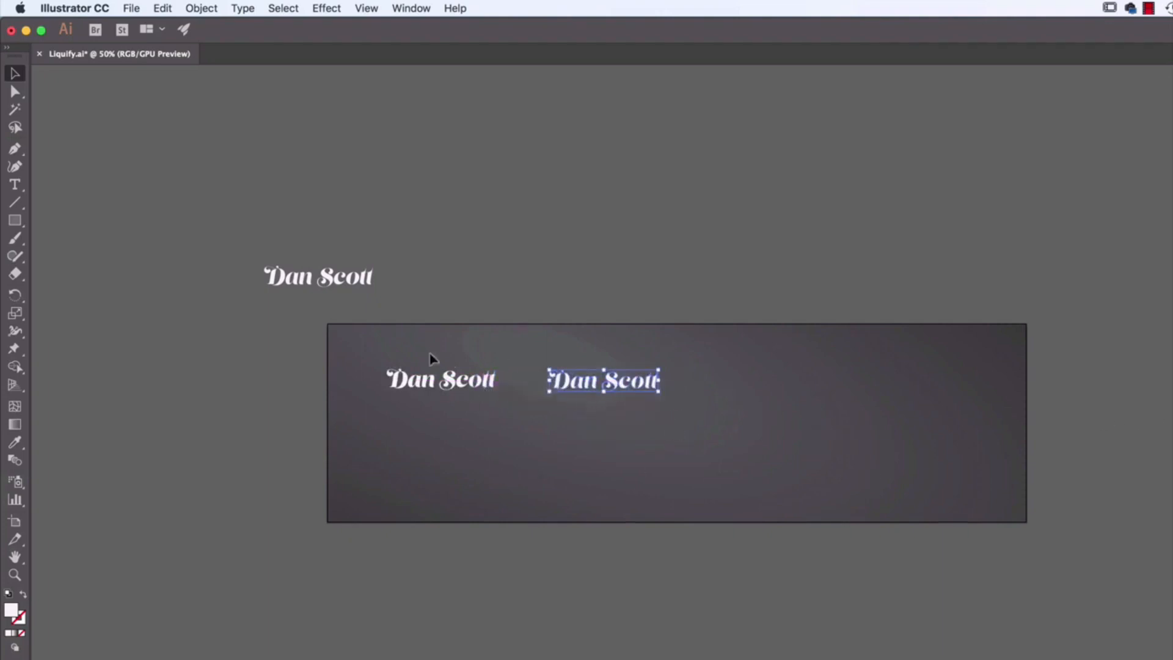
Step: Duplicate both outlined names together along the same line to form a row of four across the artboard
drag(432, 359, 679, 449)
drag(492, 390, 807, 387)
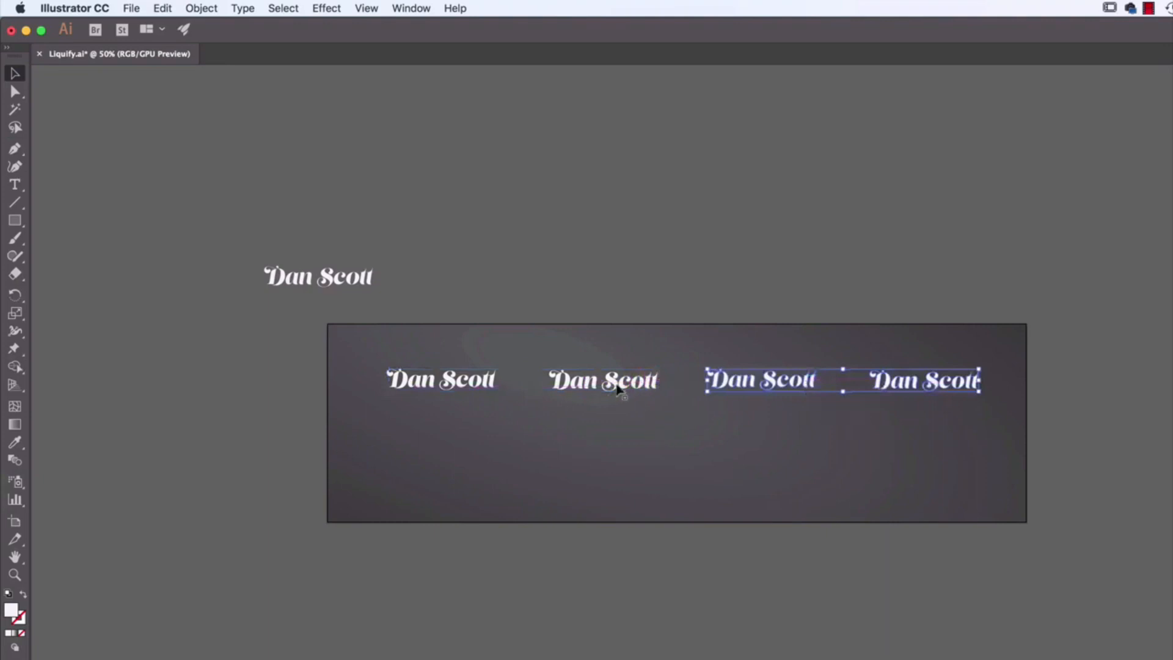
click(707, 420)
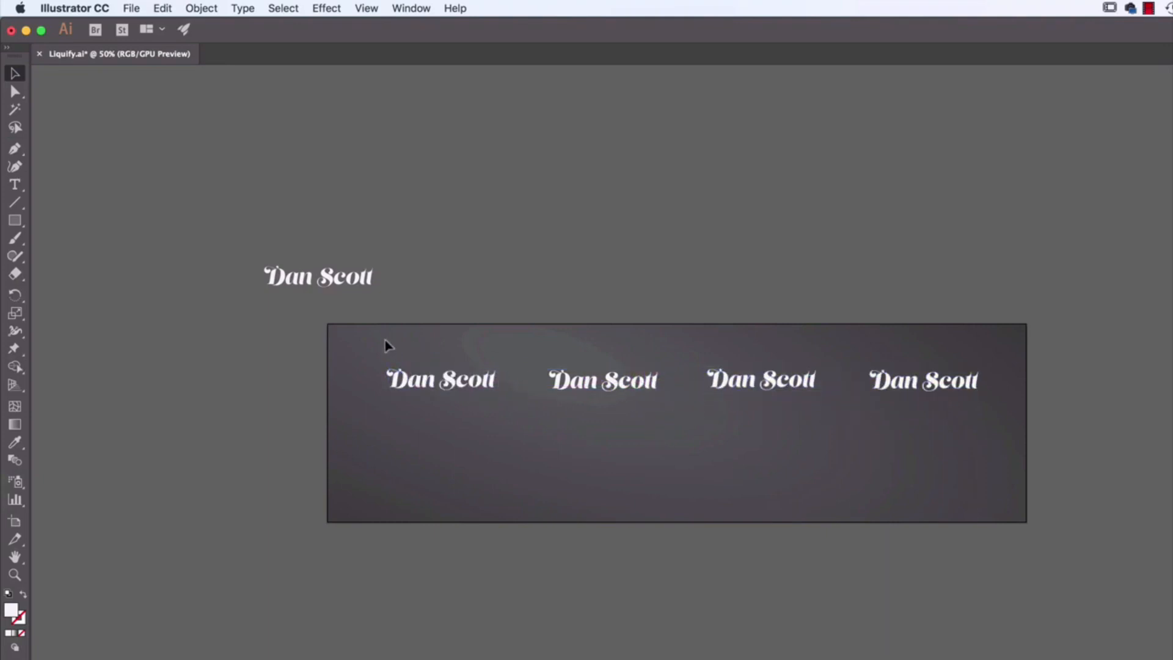
Step: Distribute the four outlined names evenly by their horizontal centers and duplicate the whole row straight below as a second row
drag(385, 346, 950, 427)
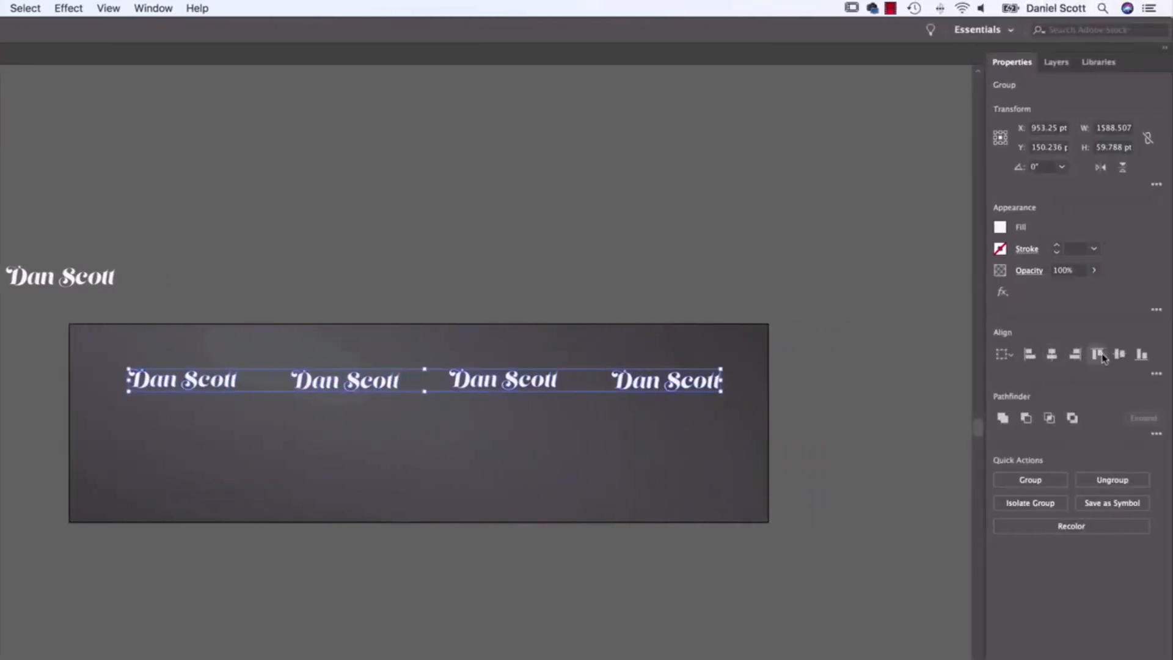
click(1157, 374)
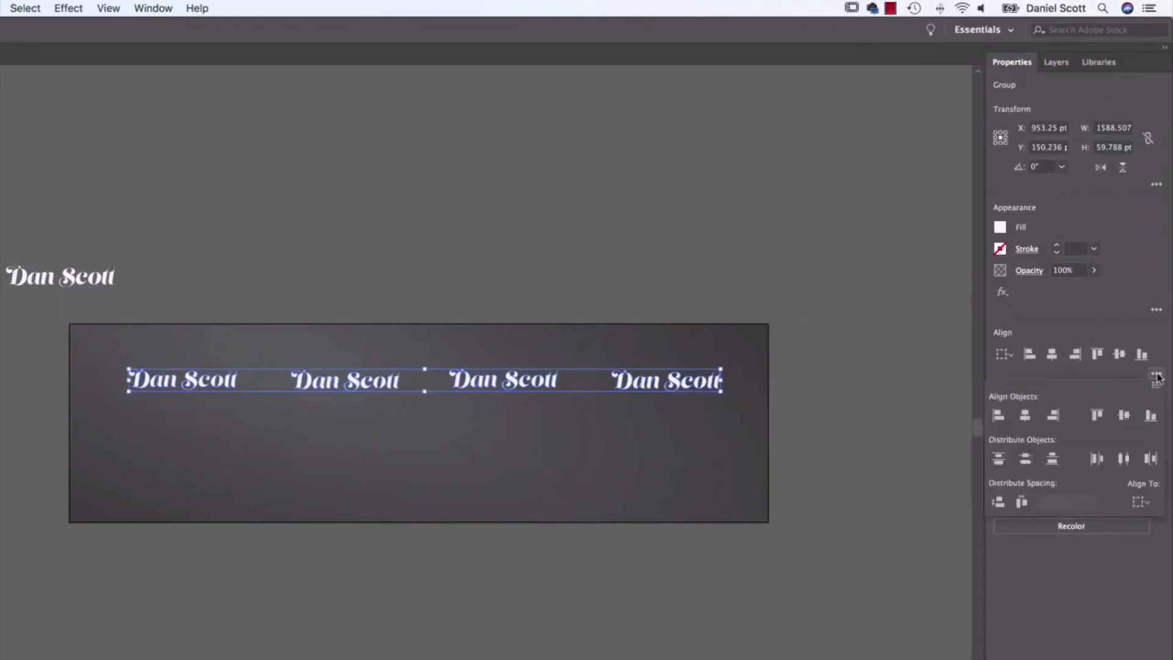
click(1128, 461)
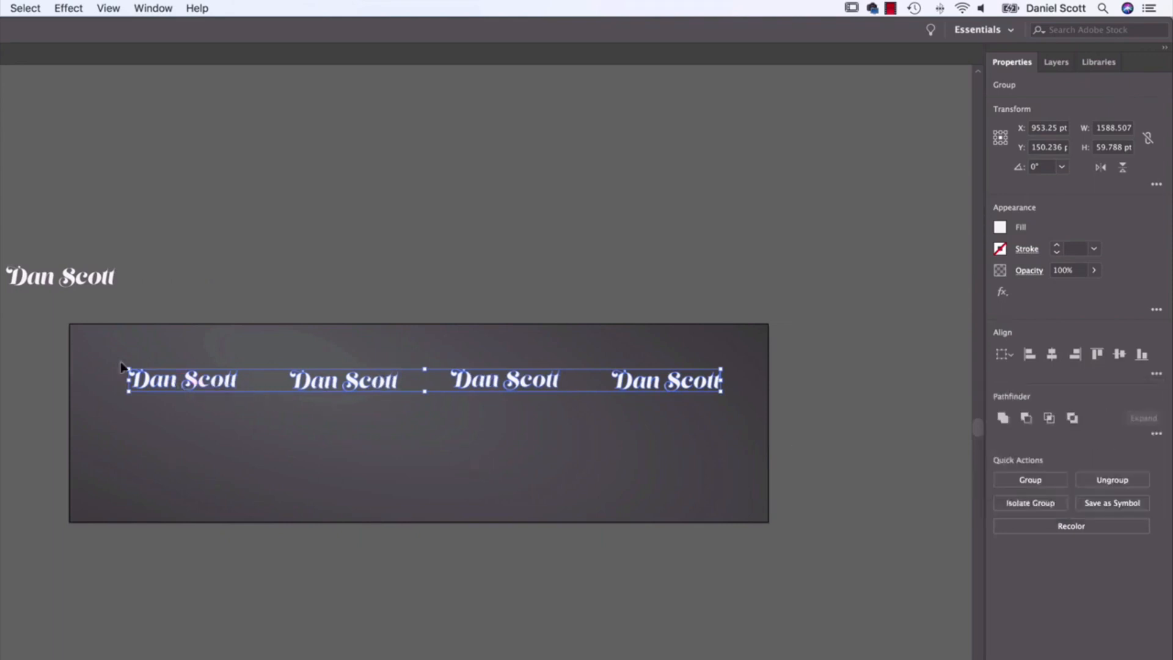
drag(173, 386, 172, 451)
click(51, 436)
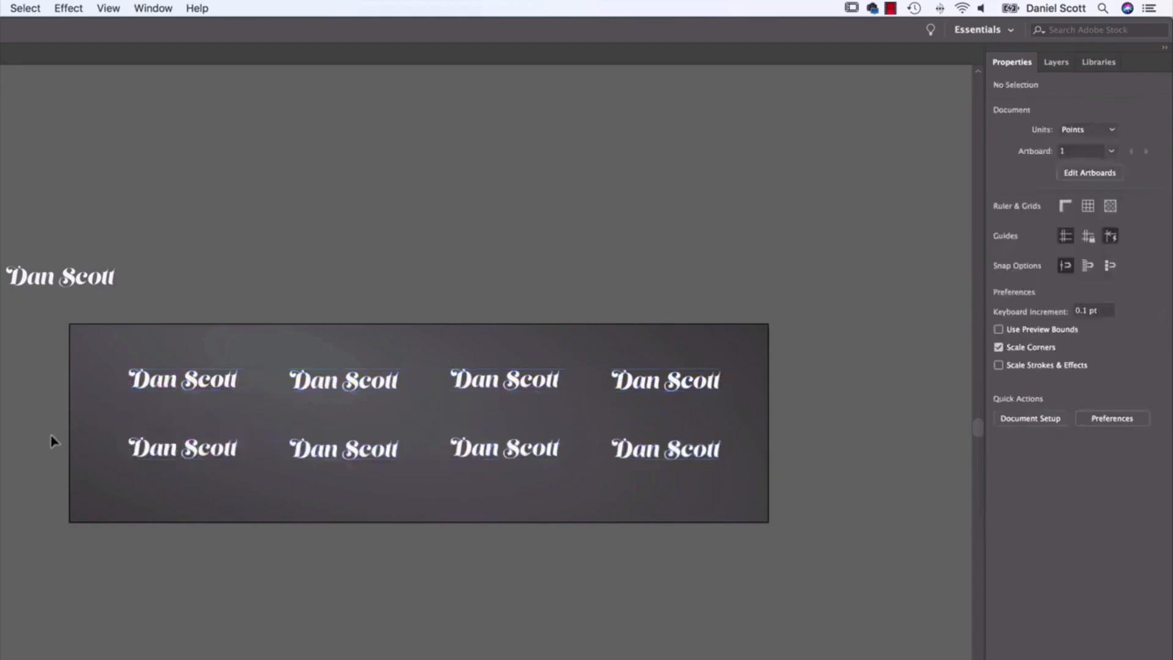
Step: Select the first outlined name in the upper row and activate the Warp tool for distorting its lettering
click(162, 388)
key(super+equal)
key(super+equal)
key(super+equal)
key(super+equal)
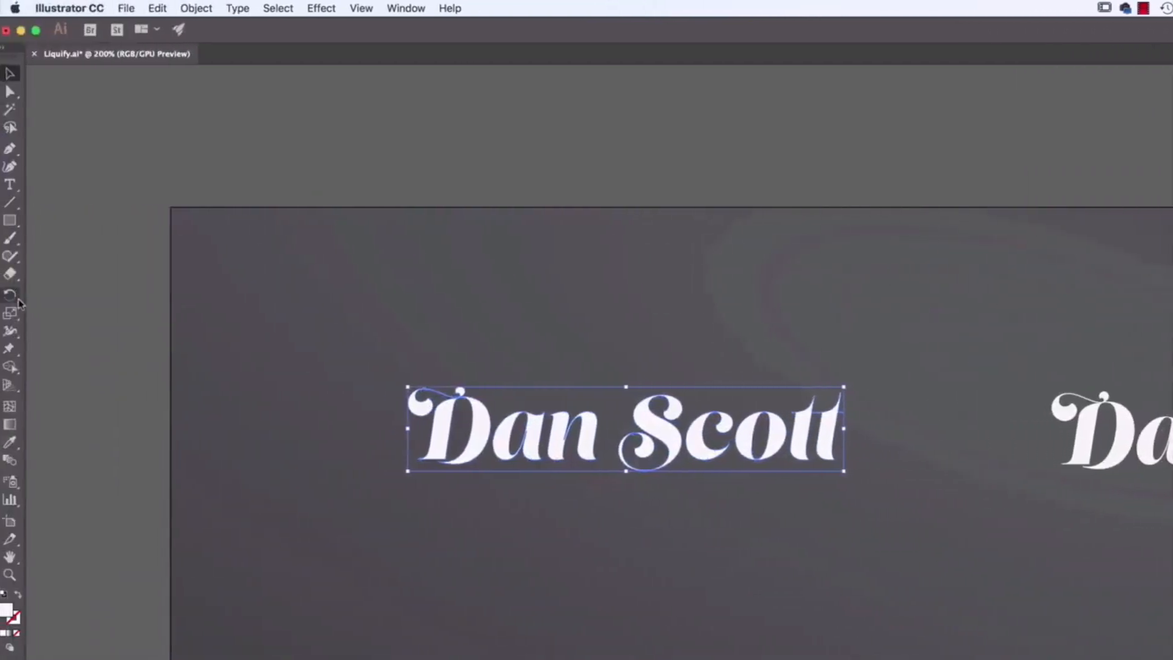
click(15, 333)
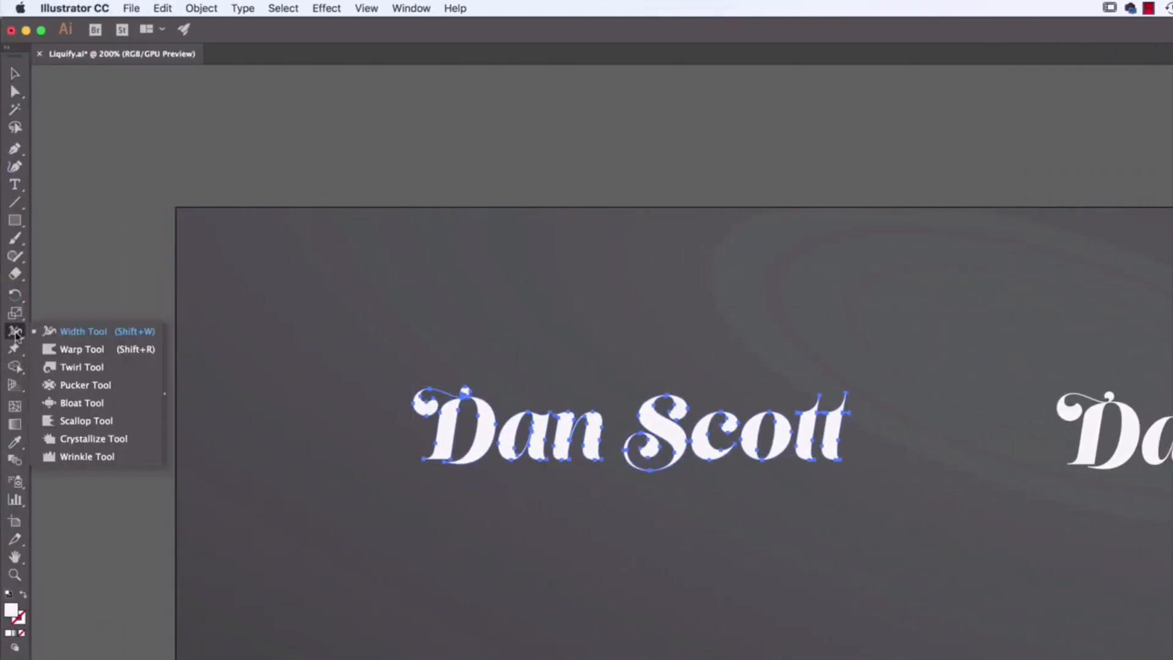
click(90, 353)
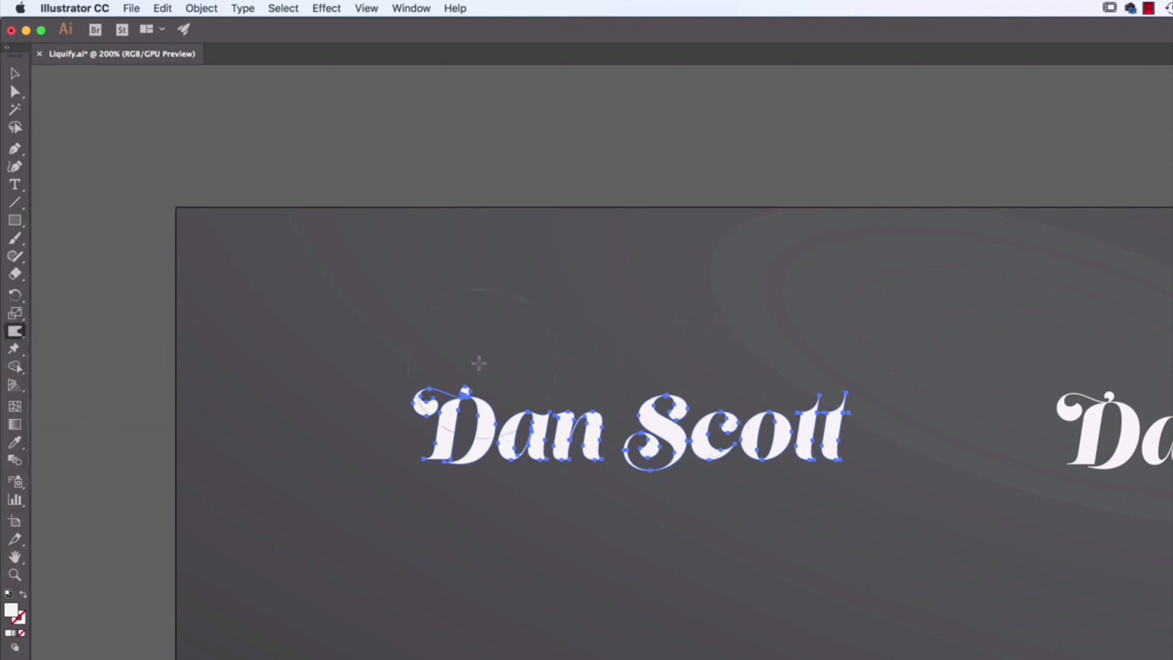
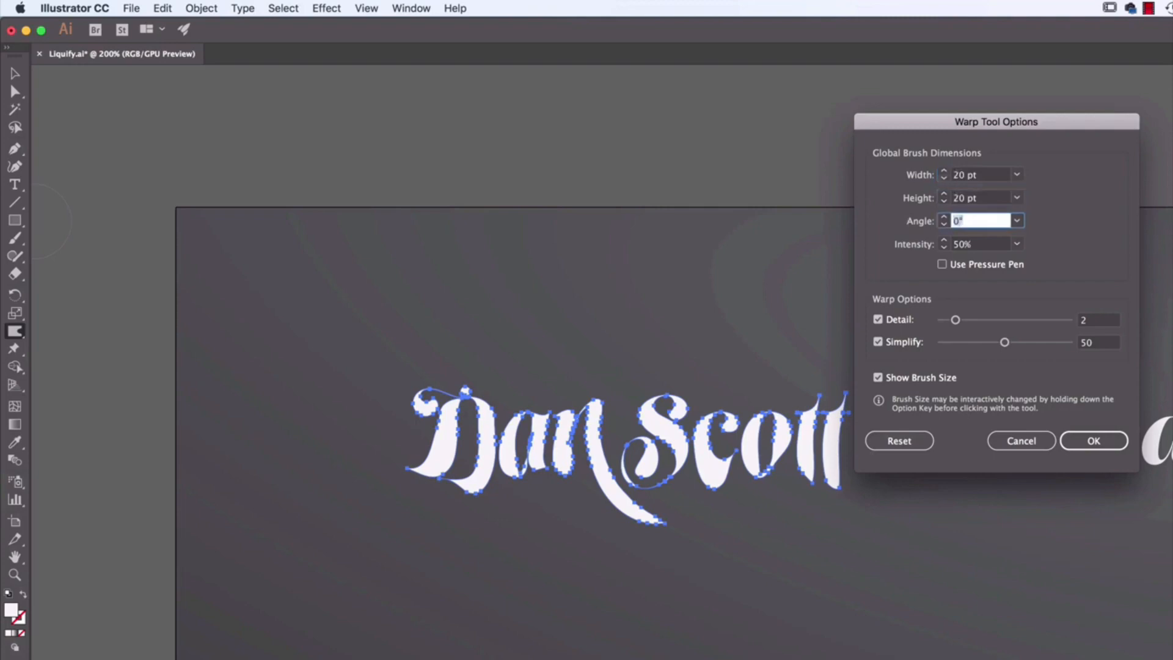
Step: Use a 20 pt by 20 pt Warp brush to pull the bottoms of the first name's letters downward into dripping shapes
click(1094, 441)
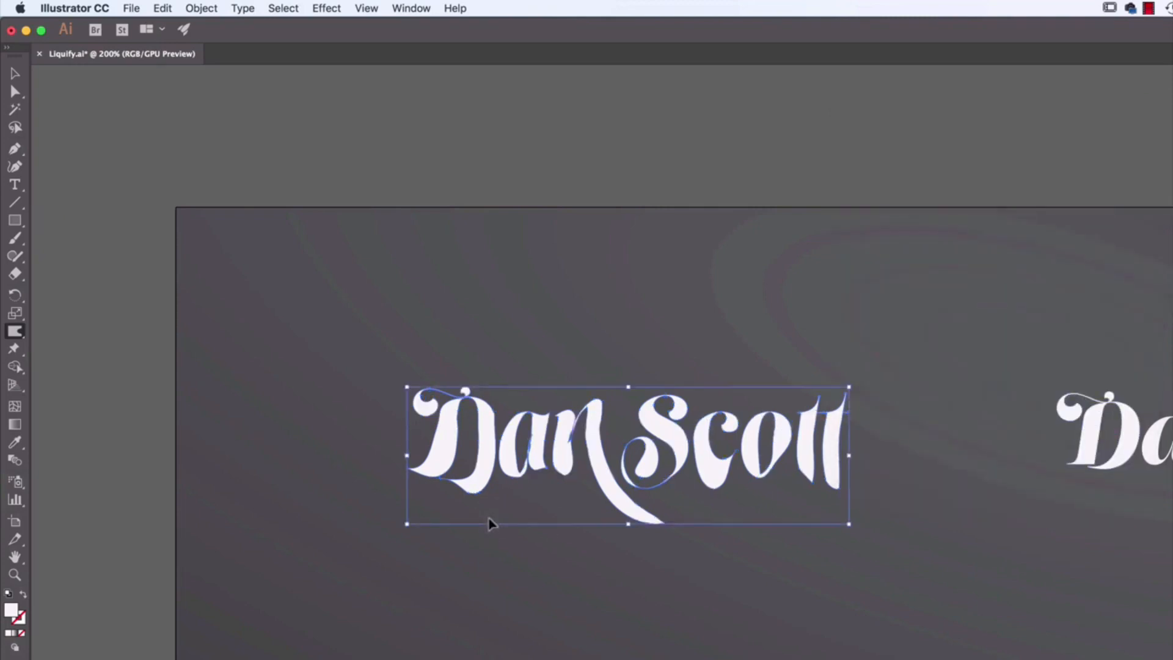
key(super+equal)
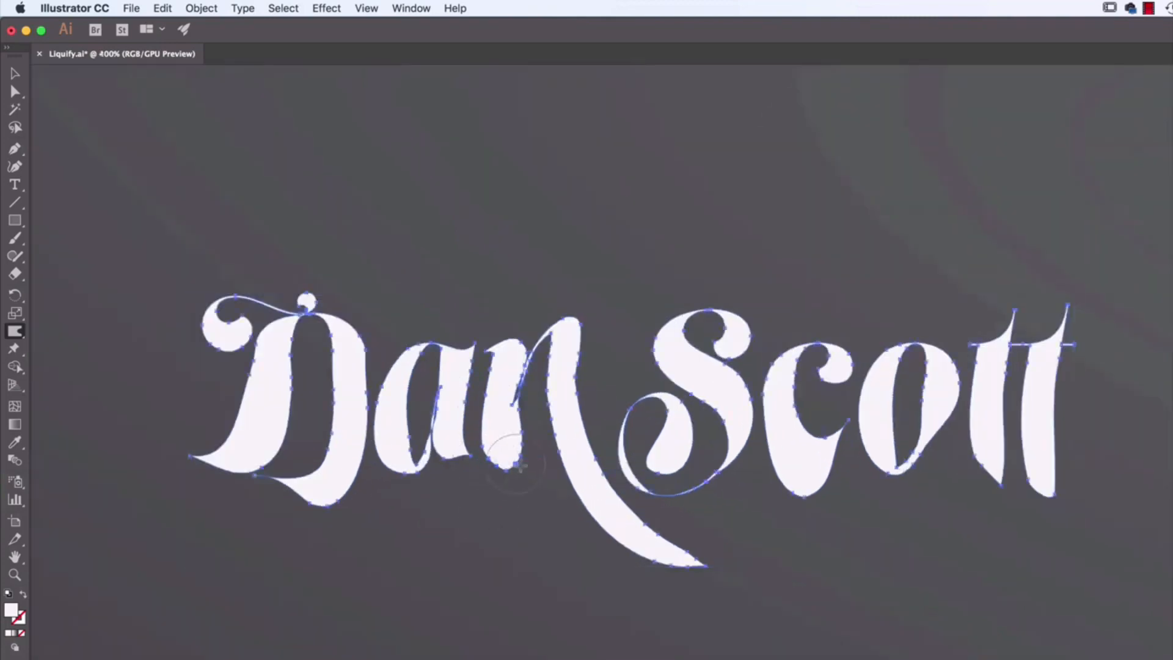
drag(519, 479, 506, 486)
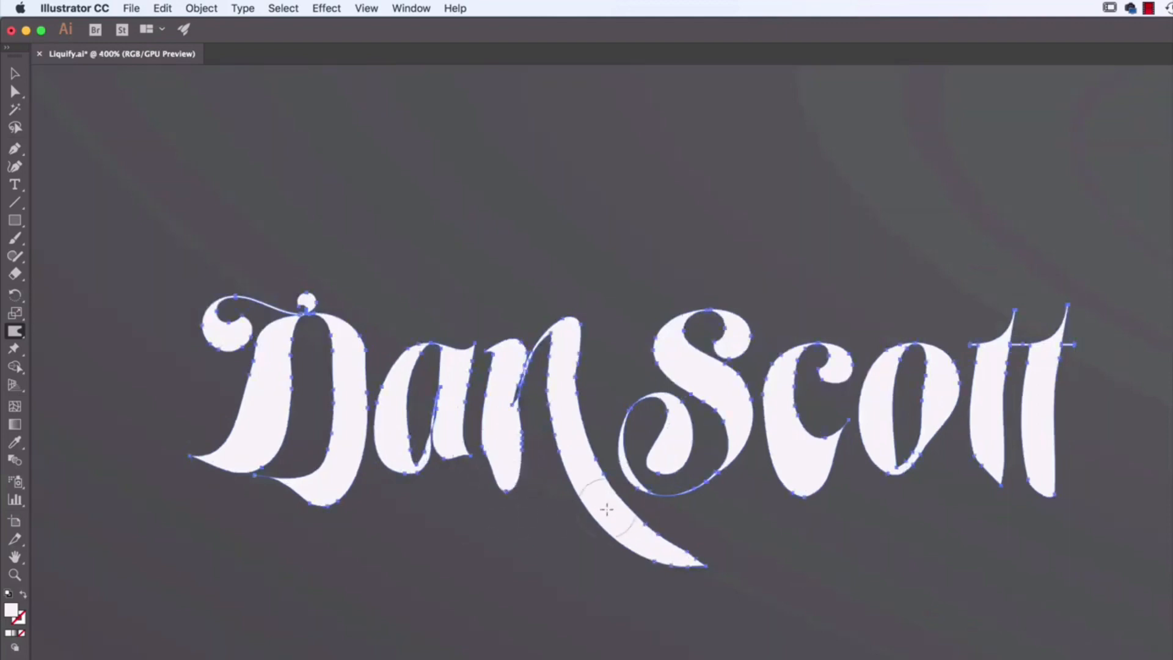
mouse_move(587, 519)
mouse_down()
mouse_move(565, 550)
mouse_move(590, 527)
mouse_move(600, 645)
mouse_up()
mouse_move(796, 467)
mouse_down()
mouse_move(784, 464)
mouse_move(775, 489)
mouse_move(874, 507)
mouse_move(846, 486)
mouse_move(840, 557)
mouse_up()
drag(901, 514, 902, 516)
mouse_move(980, 465)
mouse_down()
mouse_move(955, 511)
mouse_move(979, 473)
mouse_move(946, 503)
mouse_move(976, 472)
mouse_move(982, 516)
mouse_up()
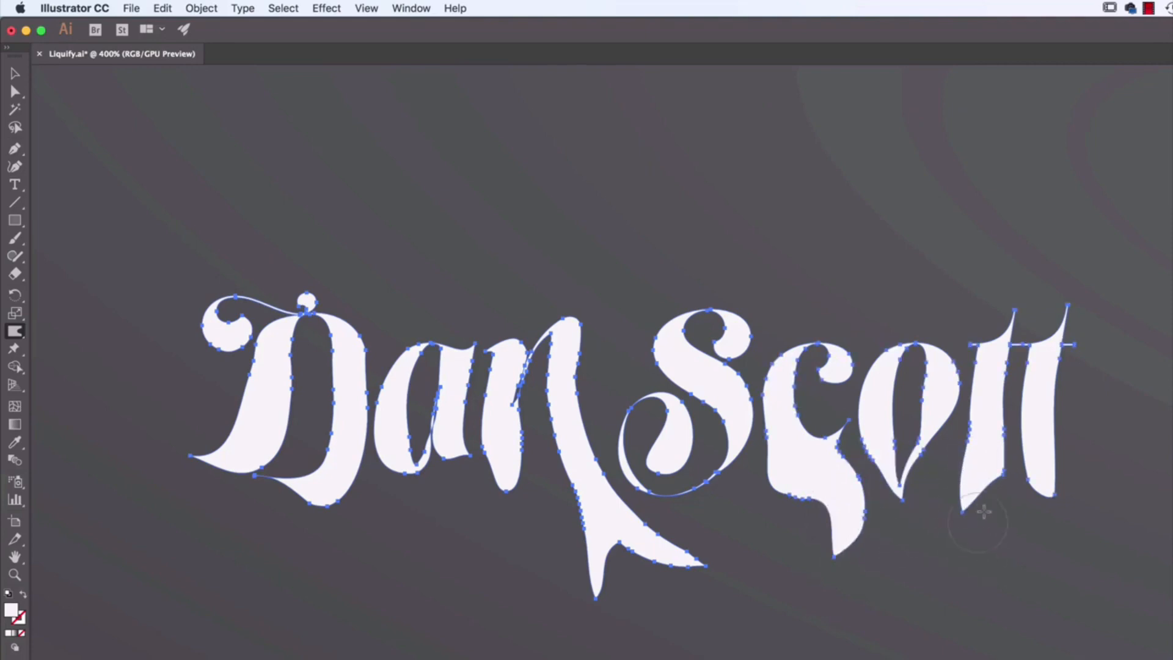
drag(333, 494, 332, 560)
drag(403, 474, 394, 519)
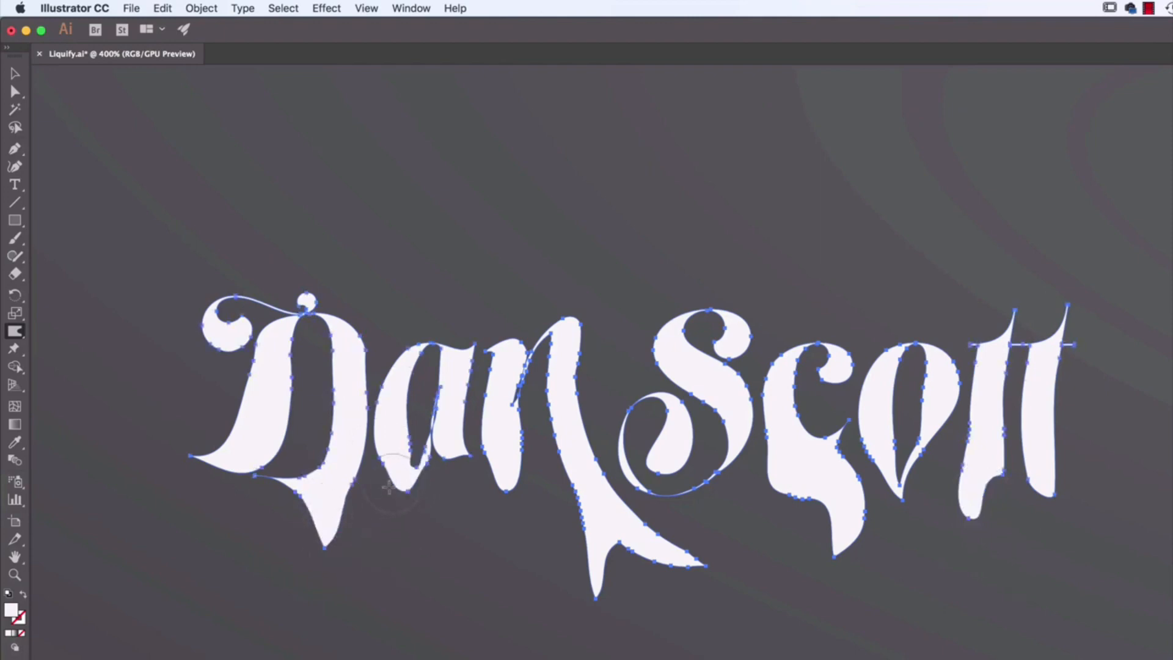
mouse_move(701, 486)
mouse_down()
mouse_move(721, 550)
mouse_move(708, 483)
mouse_move(712, 518)
mouse_up()
Step: Draw small circles with the Ellipse tool as droplets below the drips of the D, the n and the c
drag(15, 220, 89, 257)
drag(305, 580, 340, 611)
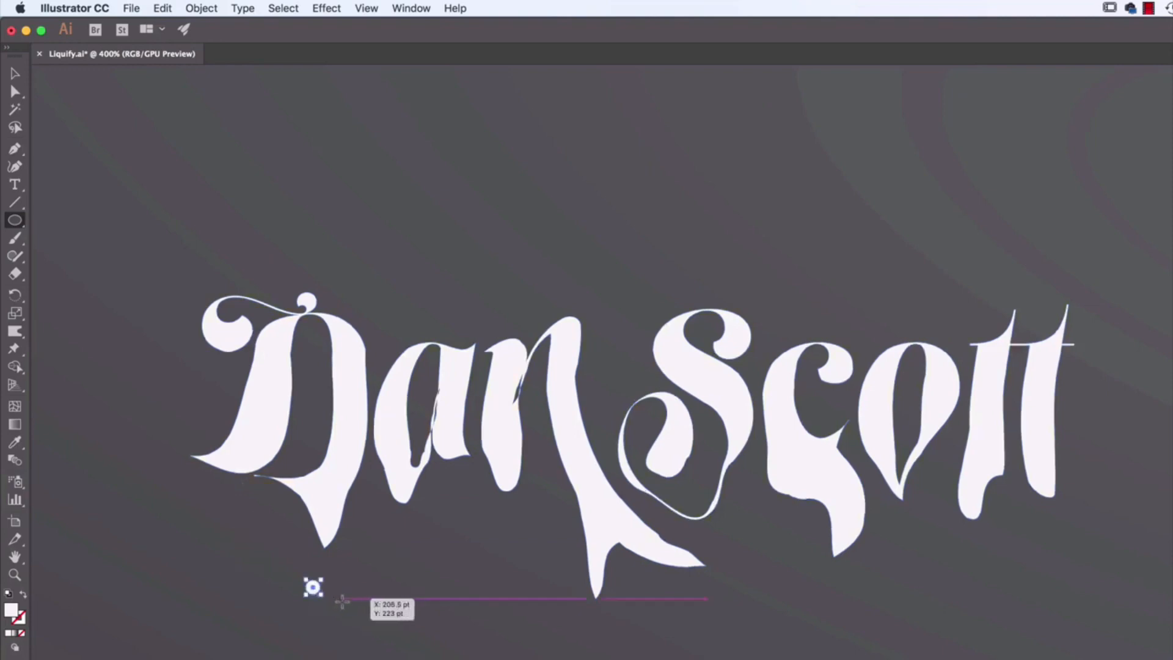
mouse_move(597, 622)
mouse_down()
mouse_move(596, 652)
mouse_move(603, 630)
mouse_up()
drag(834, 591, 834, 592)
key(v)
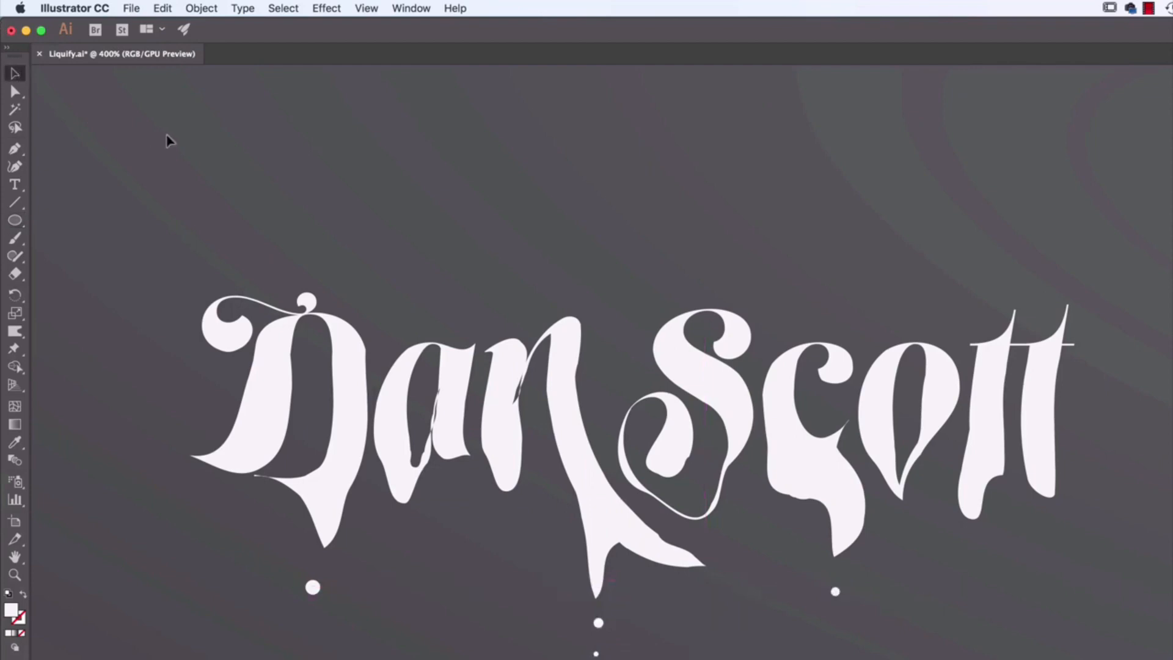
Step: Select the second outlined name in the upper row and activate the Twirl tool
drag(906, 305, 863, 306)
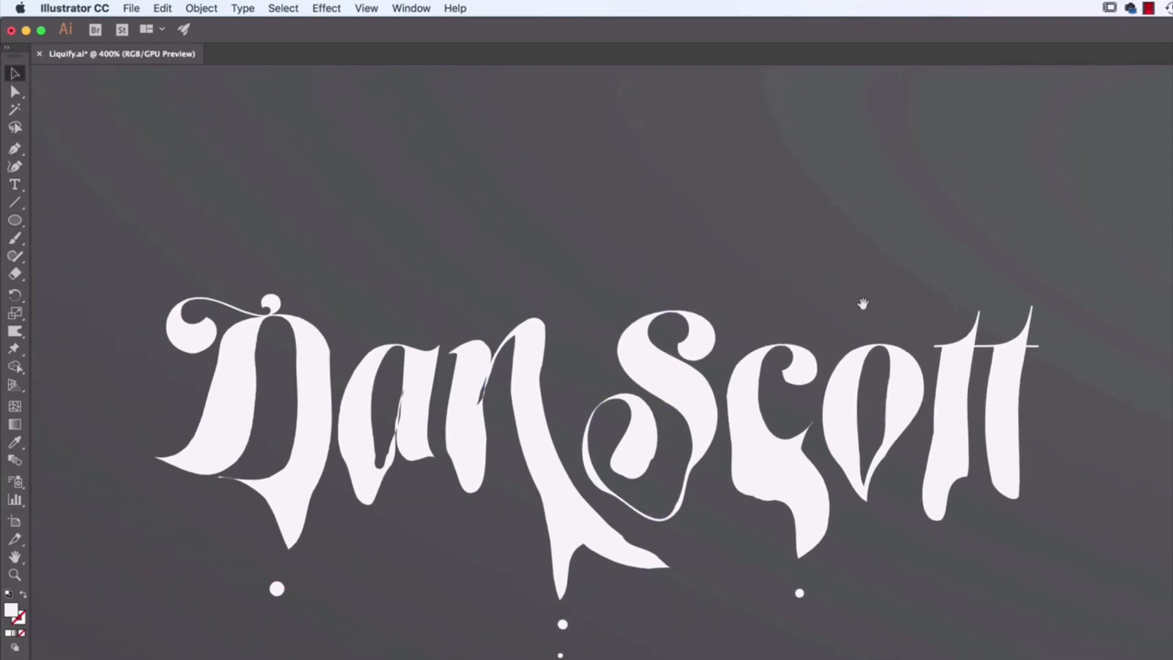
key(super+minus)
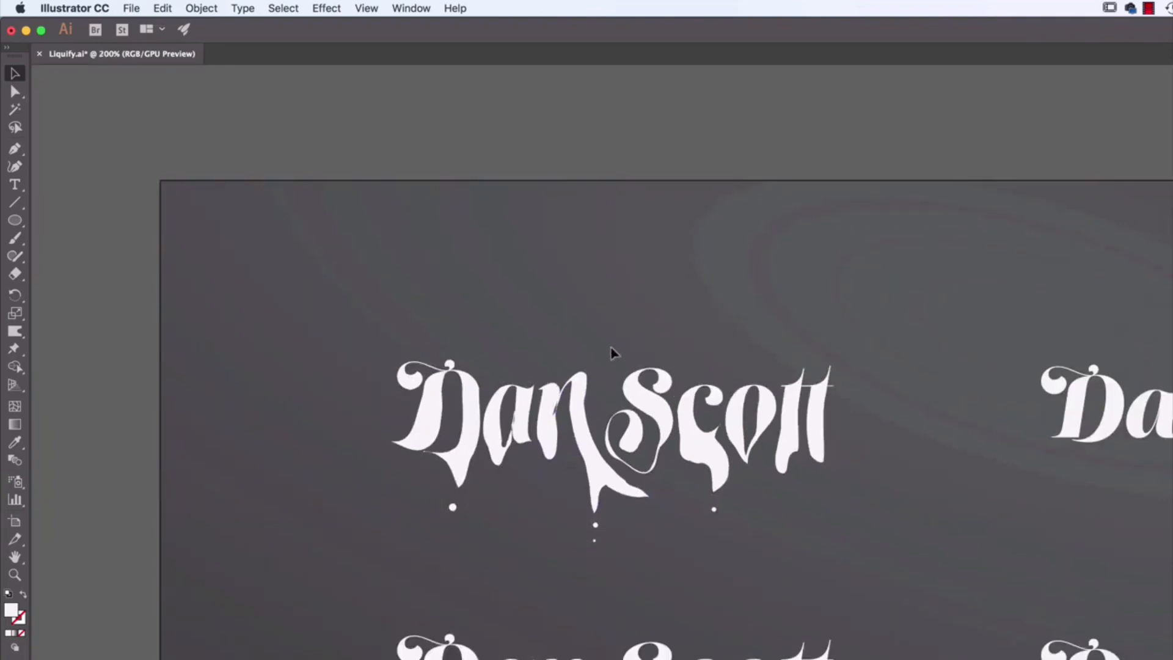
drag(964, 307, 535, 314)
click(532, 389)
click(14, 330)
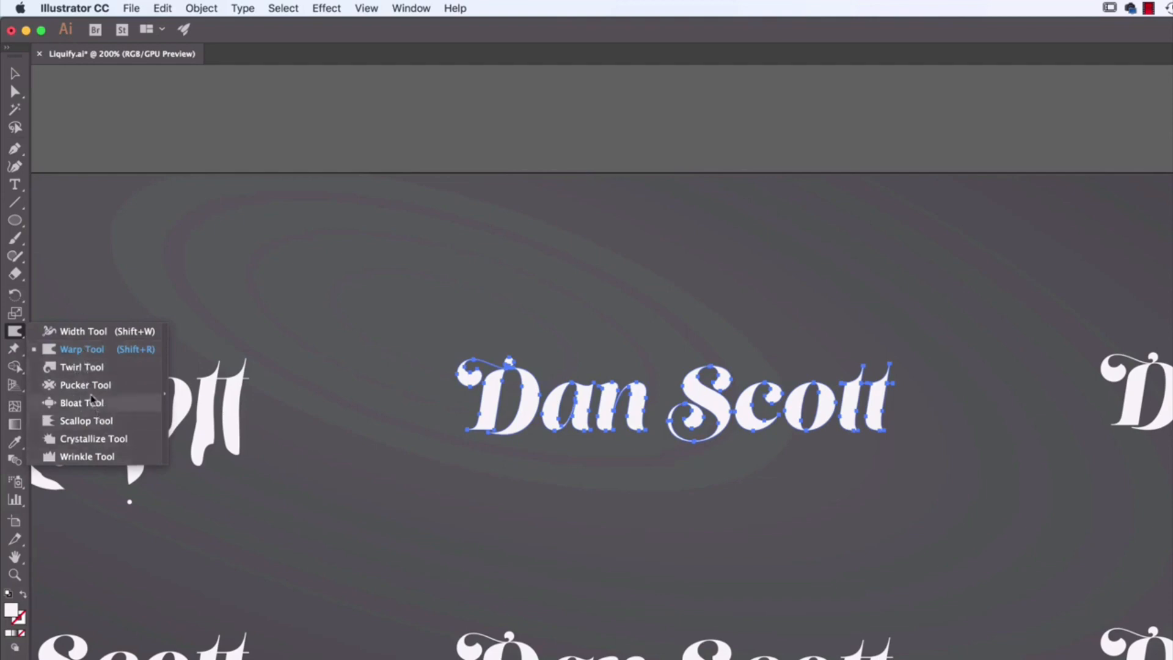
click(72, 368)
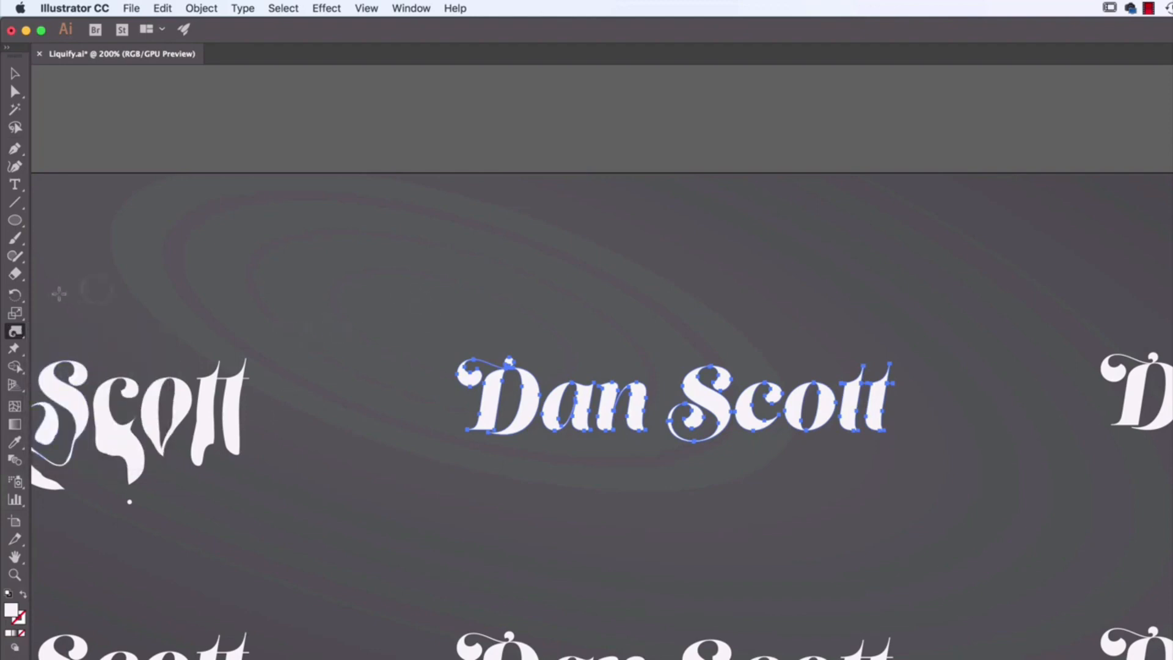
Step: Set the Twirl brush's width and height to 40 pt and undo a trial twirl on the letter a
double_click(14, 331)
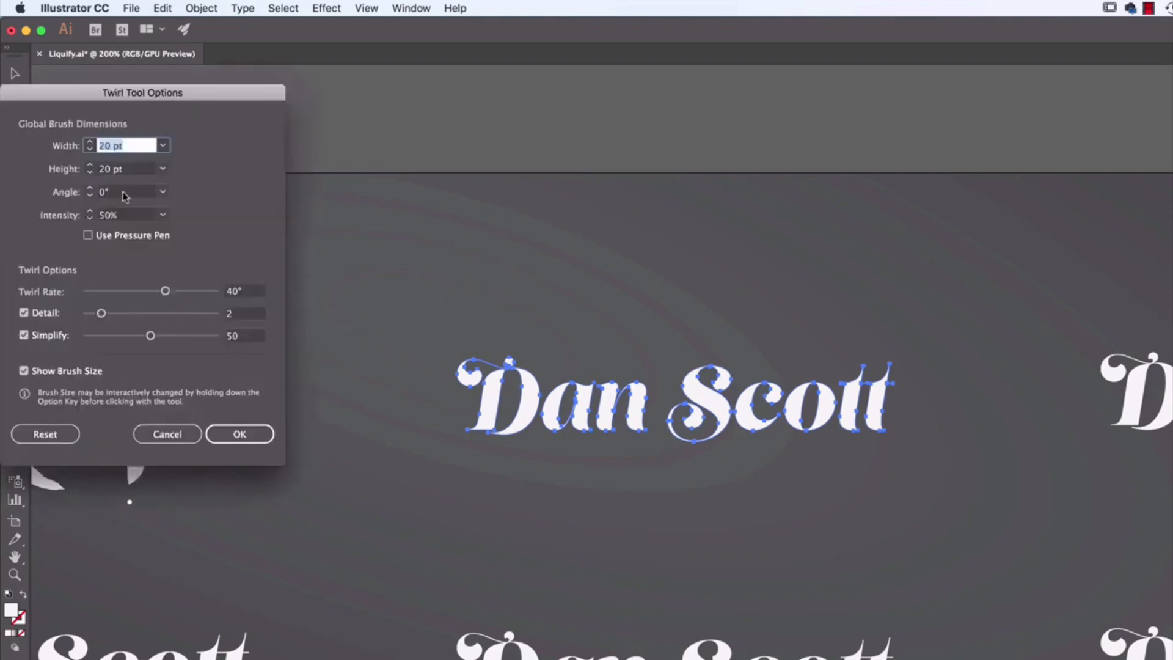
text(85)
key(Tab)
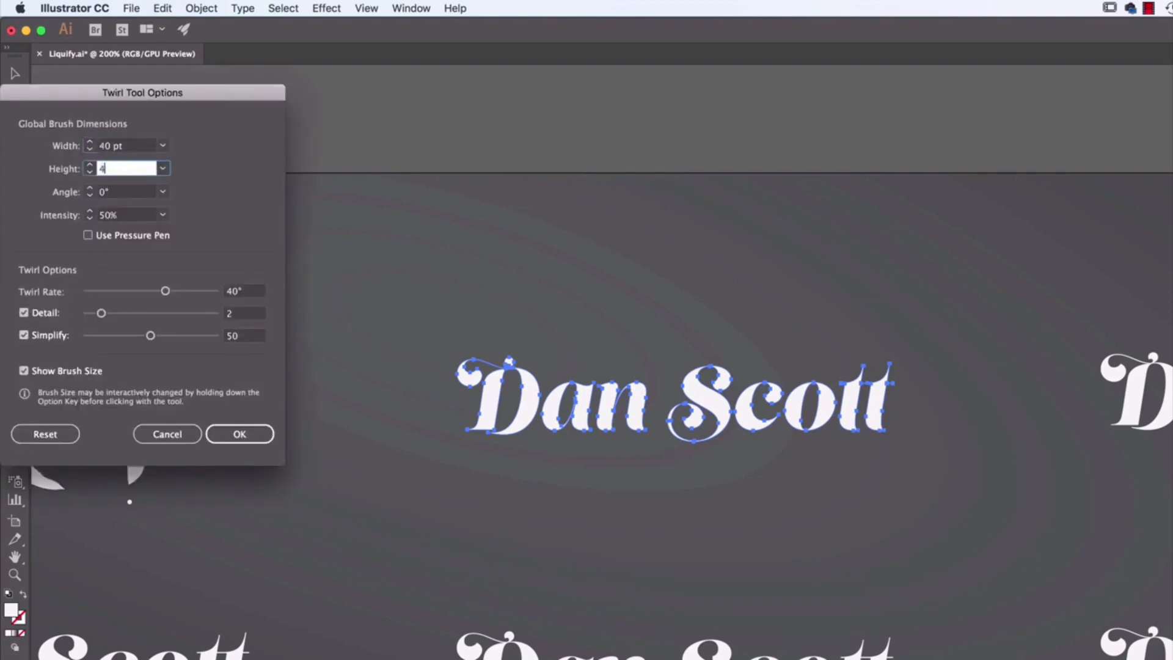
text(40)
key(Tab)
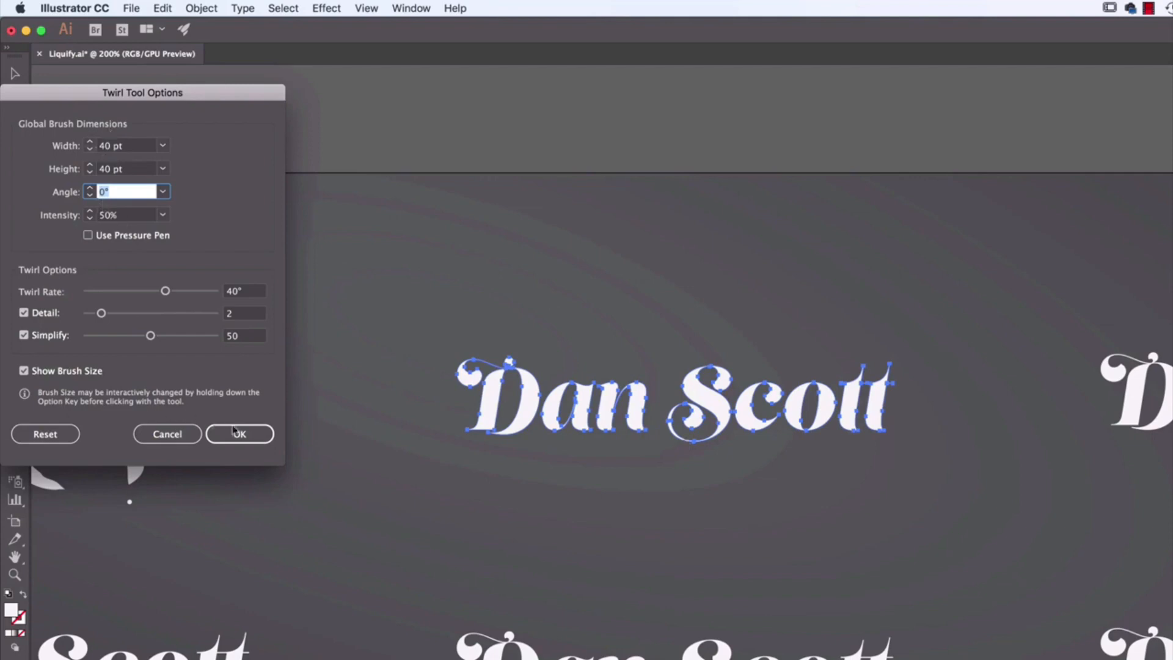
click(254, 436)
drag(569, 402, 569, 402)
key(super+z)
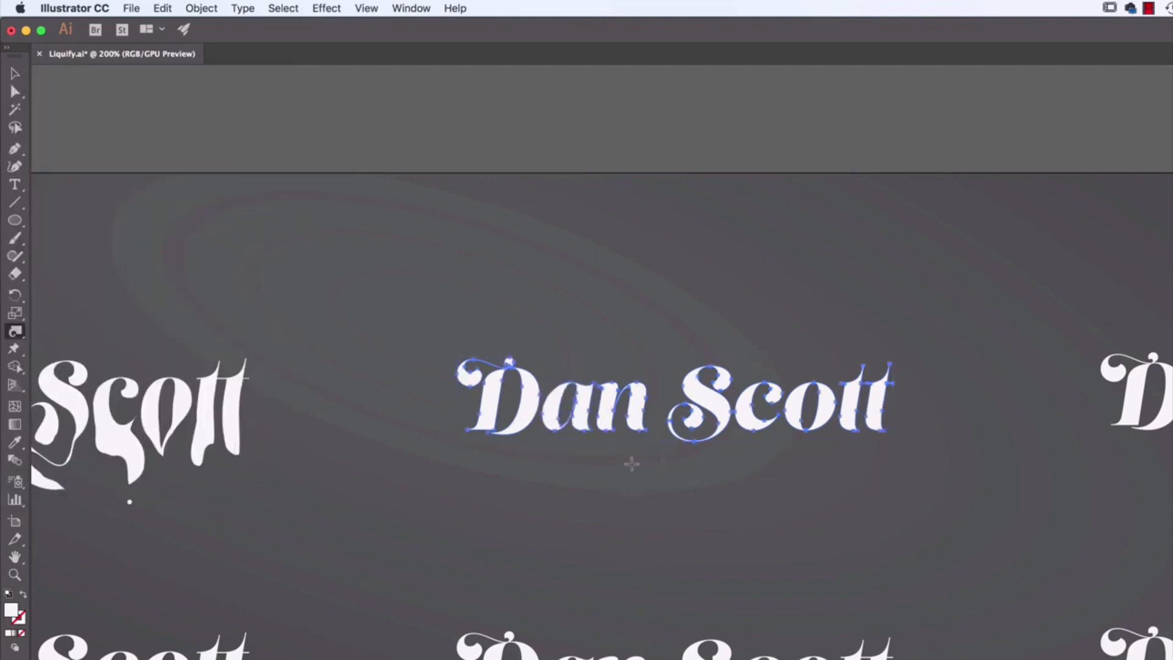
Step: Set the Twirl brush's intensity to 20% and undo another trial twirl on the letter a
double_click(15, 333)
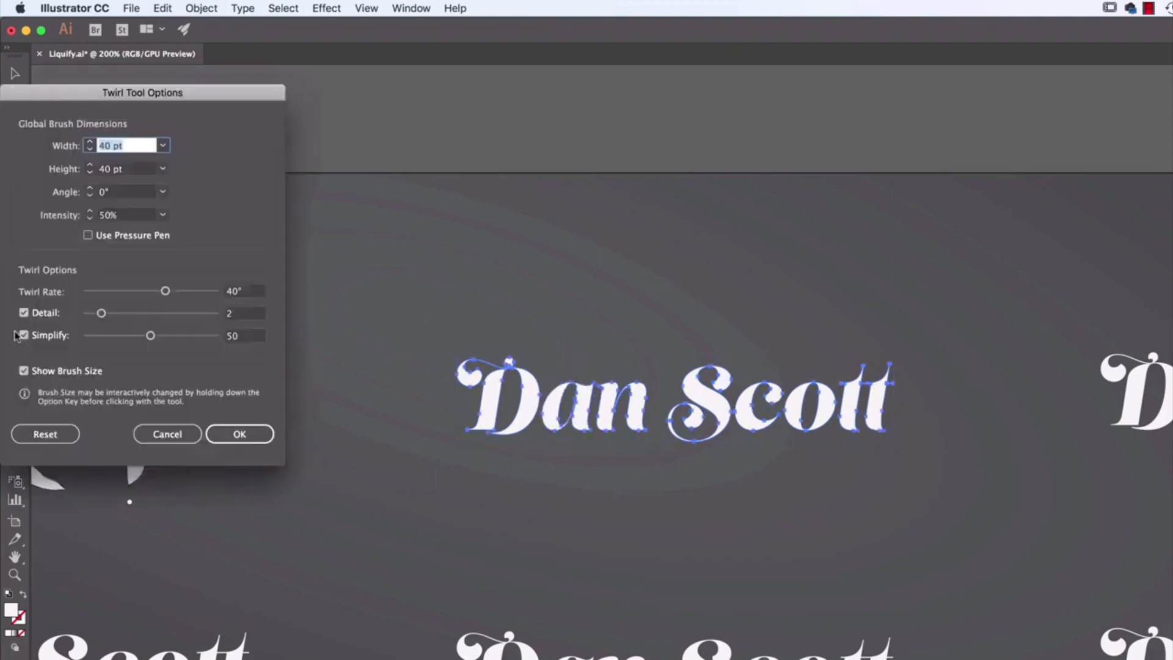
drag(252, 92, 497, 122)
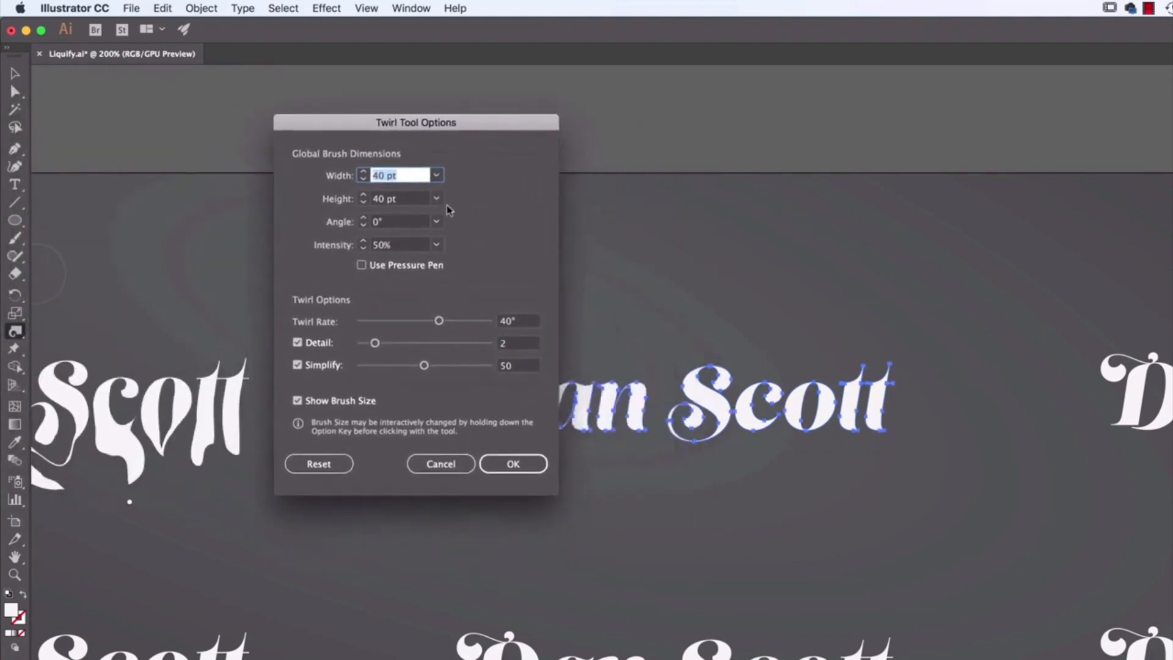
click(415, 246)
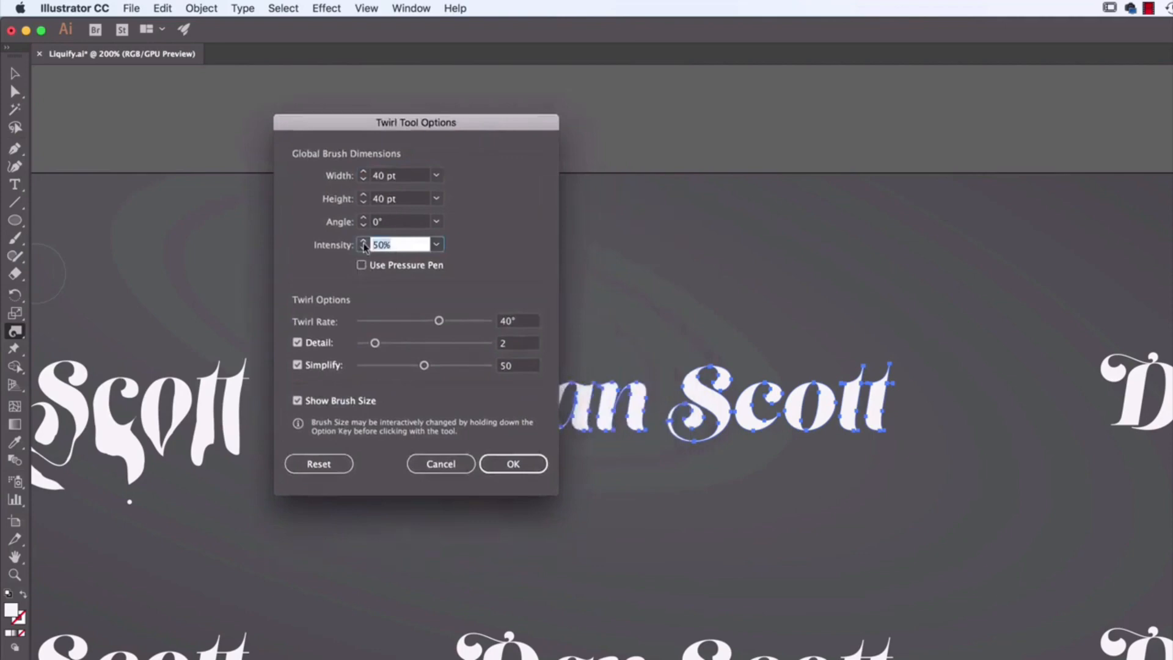
click(513, 464)
drag(580, 413, 583, 415)
key(super+z)
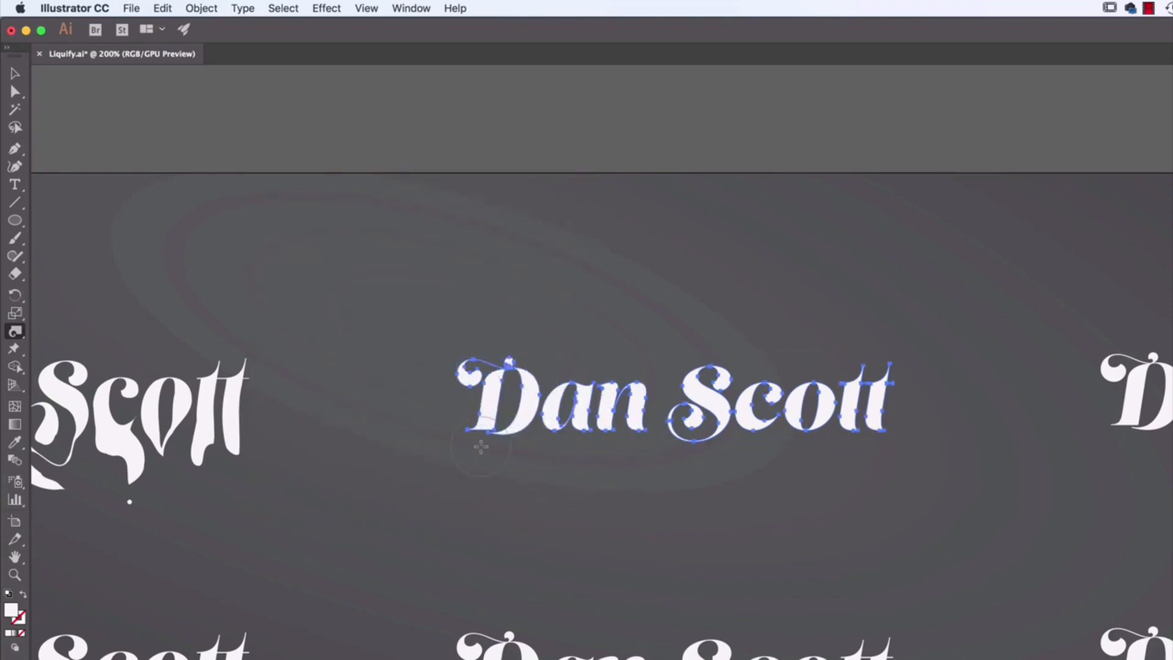
Step: Twirl the D's upper swash, the foot of the n and the base of the D into ornamental curls
mouse_move(459, 369)
mouse_down()
mouse_move(416, 328)
mouse_move(424, 342)
mouse_up()
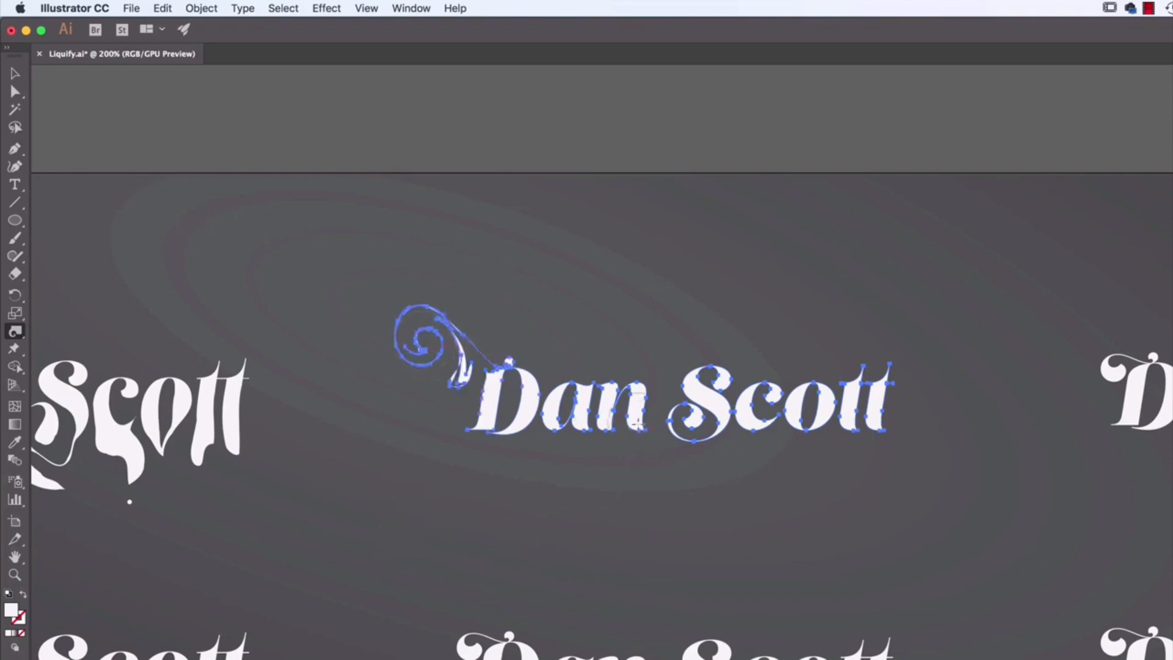
drag(637, 424, 638, 424)
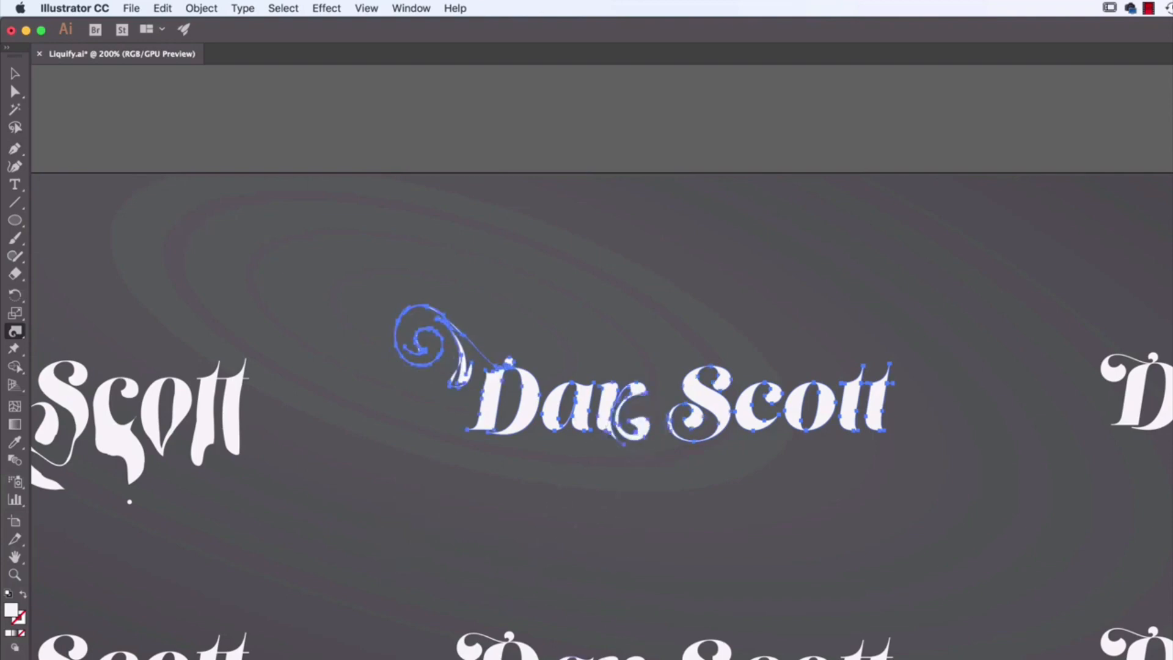
mouse_move(514, 429)
mouse_down()
mouse_move(524, 476)
mouse_move(557, 475)
mouse_move(556, 462)
mouse_move(541, 453)
mouse_move(525, 464)
mouse_move(522, 507)
mouse_move(553, 530)
mouse_move(575, 527)
mouse_up()
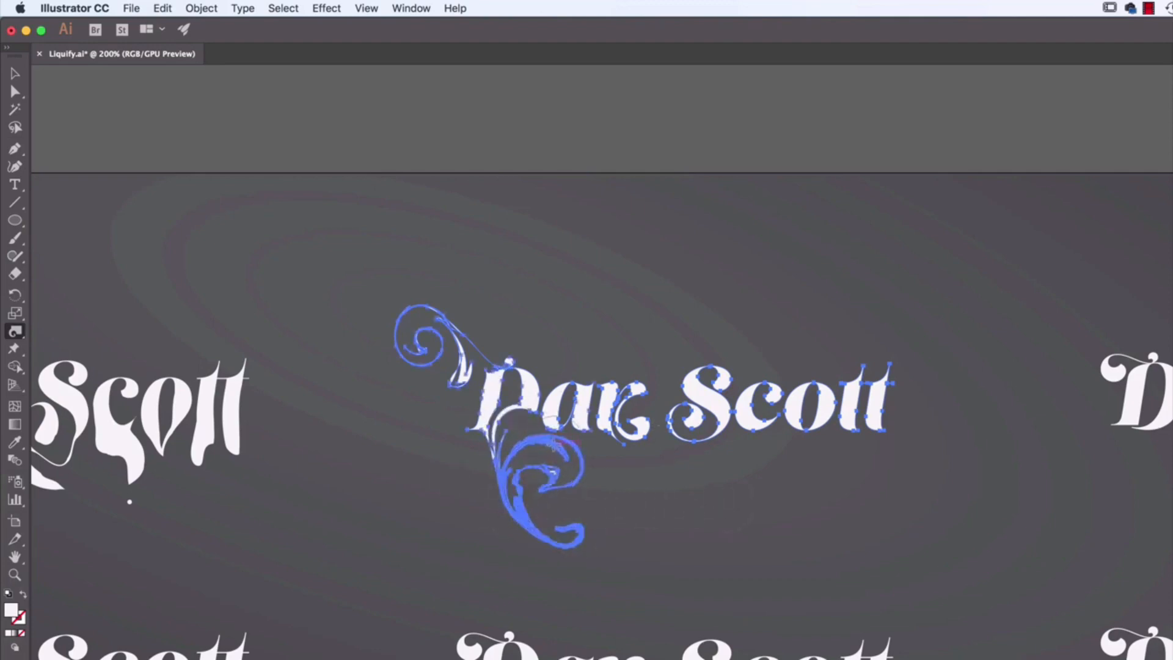
Step: Twirl the top of the S, the base of the c, the top of the o and the foot of the last t into curls
key(super)
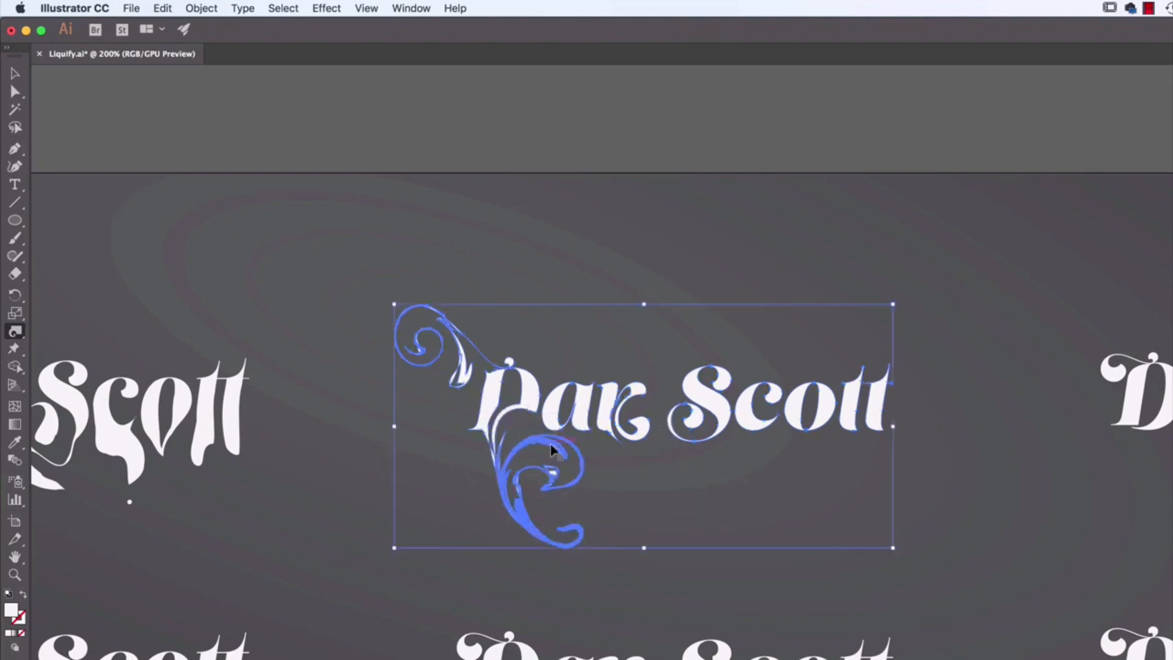
key(super+equal)
key(super+equal)
key(super+equal)
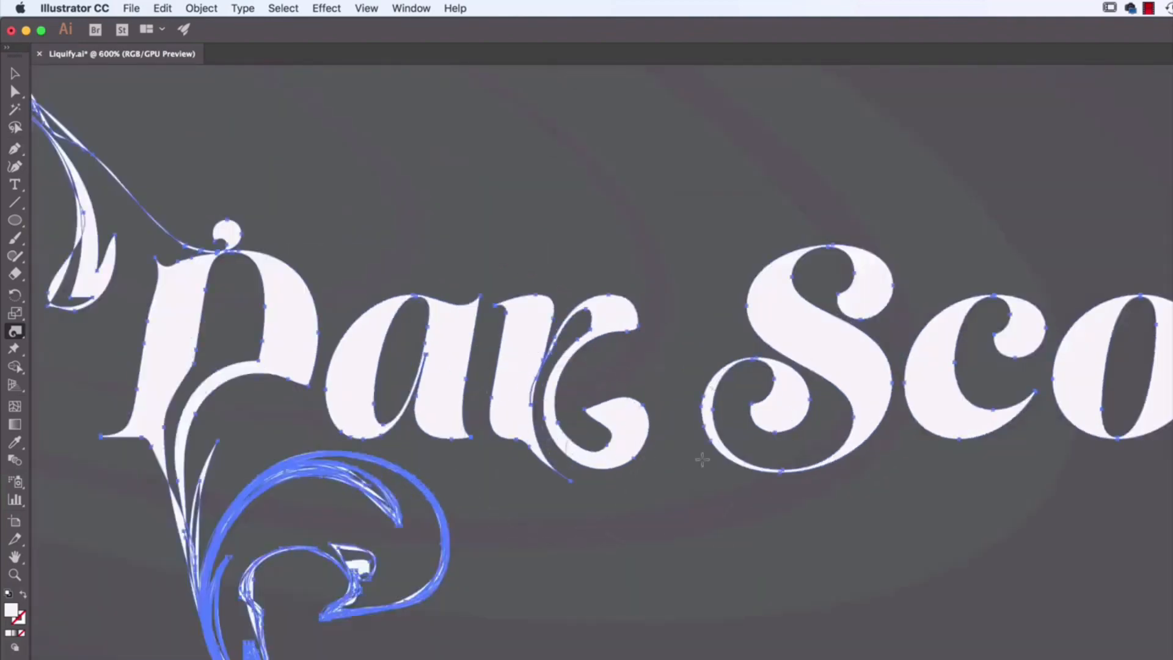
drag(842, 457, 602, 488)
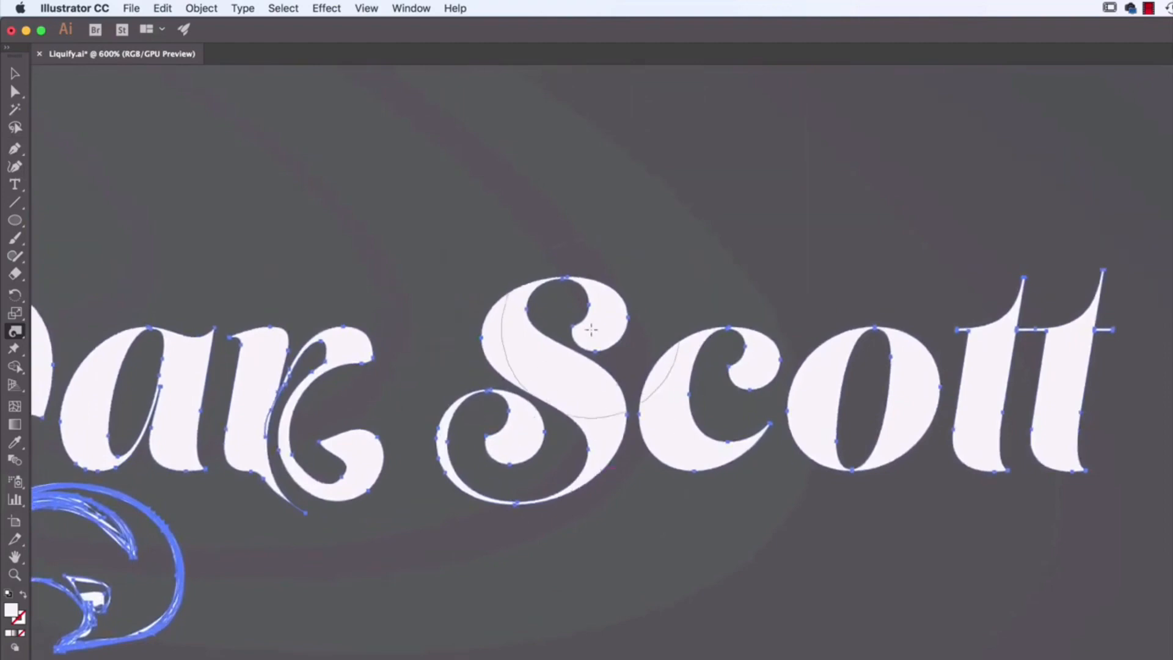
drag(492, 314, 453, 264)
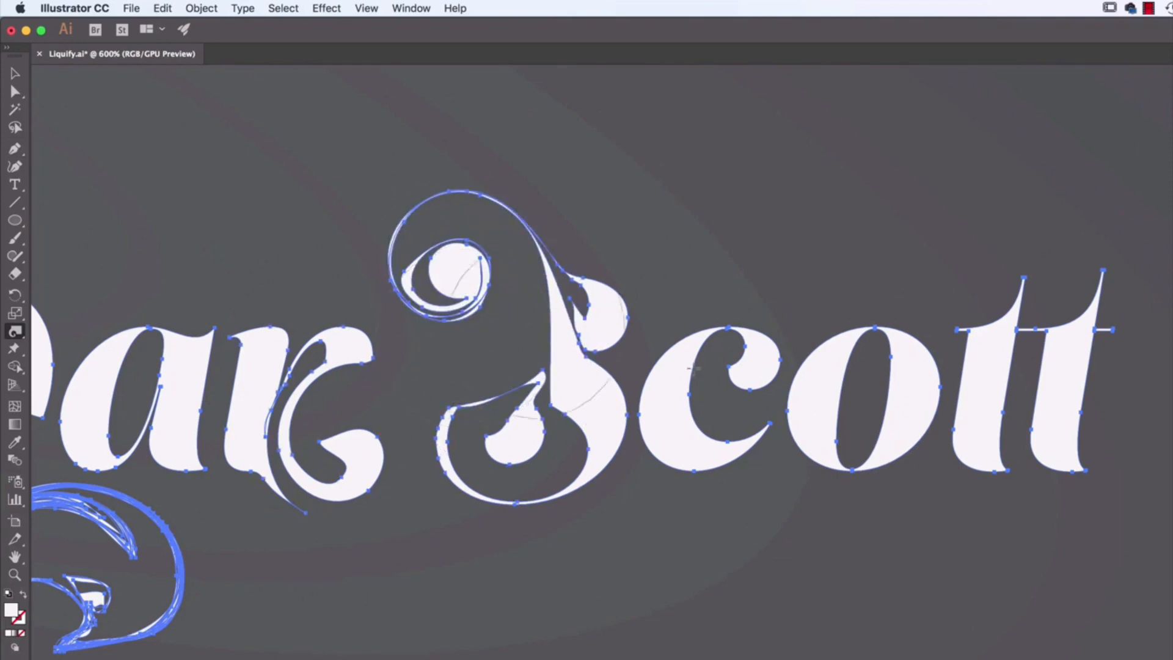
mouse_move(699, 489)
mouse_down()
mouse_move(720, 564)
mouse_move(760, 560)
mouse_up()
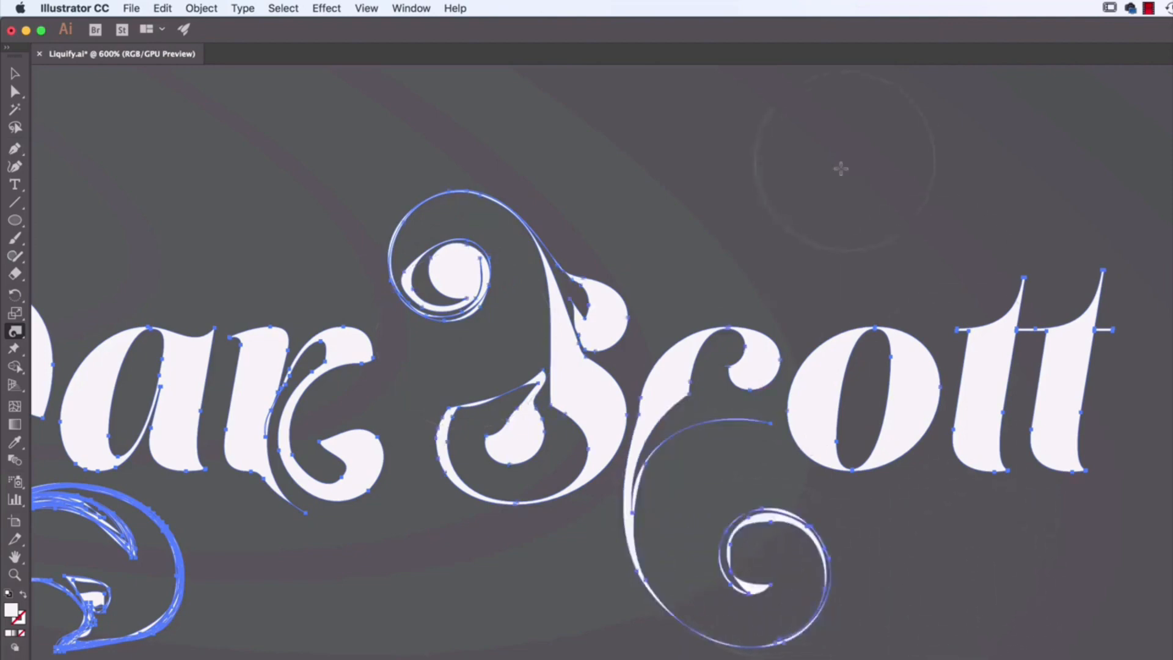
drag(859, 311, 845, 317)
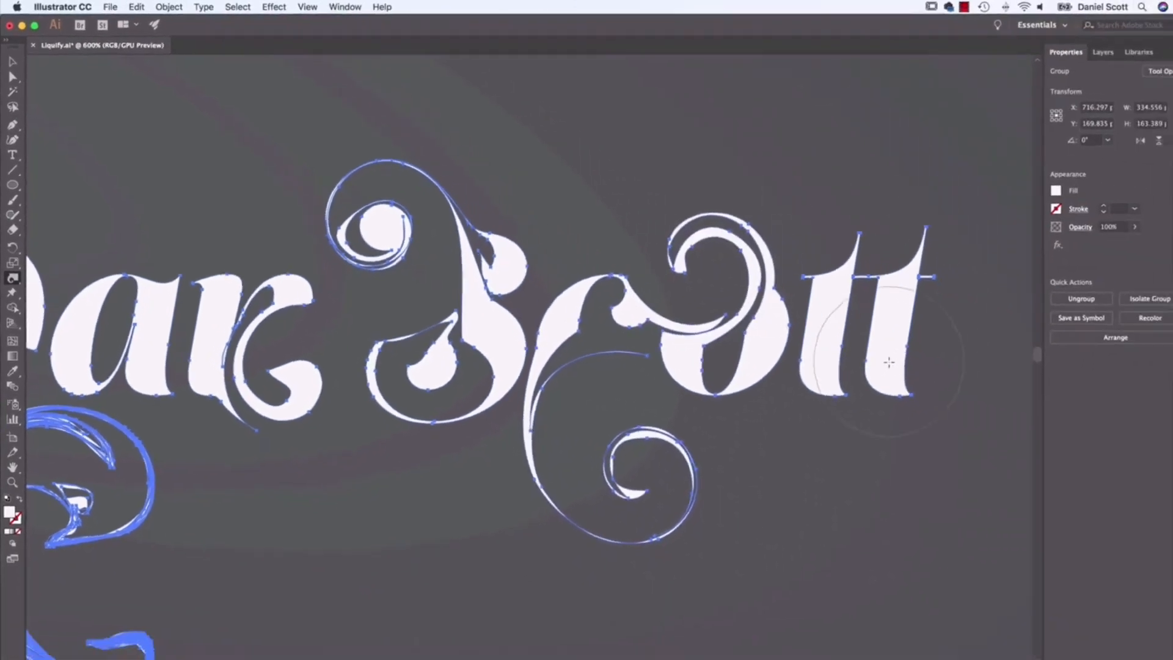
mouse_move(889, 363)
mouse_down()
mouse_move(932, 392)
mouse_move(951, 429)
mouse_up()
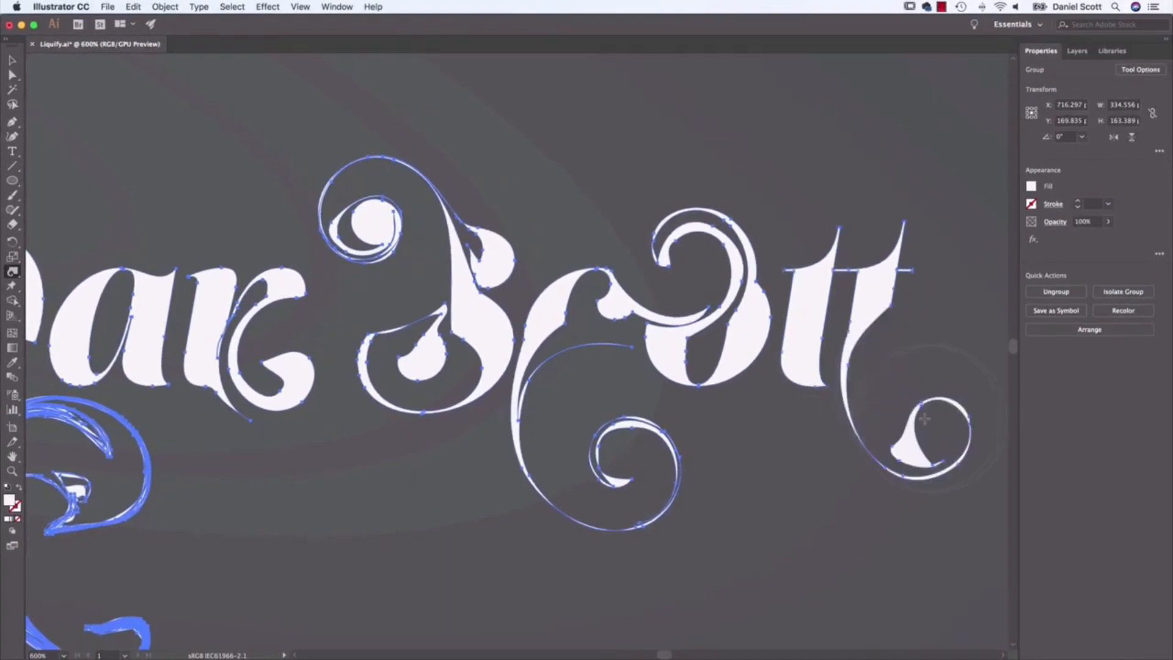
mouse_move(856, 402)
mouse_down()
mouse_move(867, 369)
mouse_move(895, 385)
mouse_move(912, 381)
mouse_move(907, 369)
mouse_move(923, 386)
mouse_up()
Step: Deselect the second name and examine its twirled lettering as a whole
drag(942, 193, 595, 239)
click(12, 60)
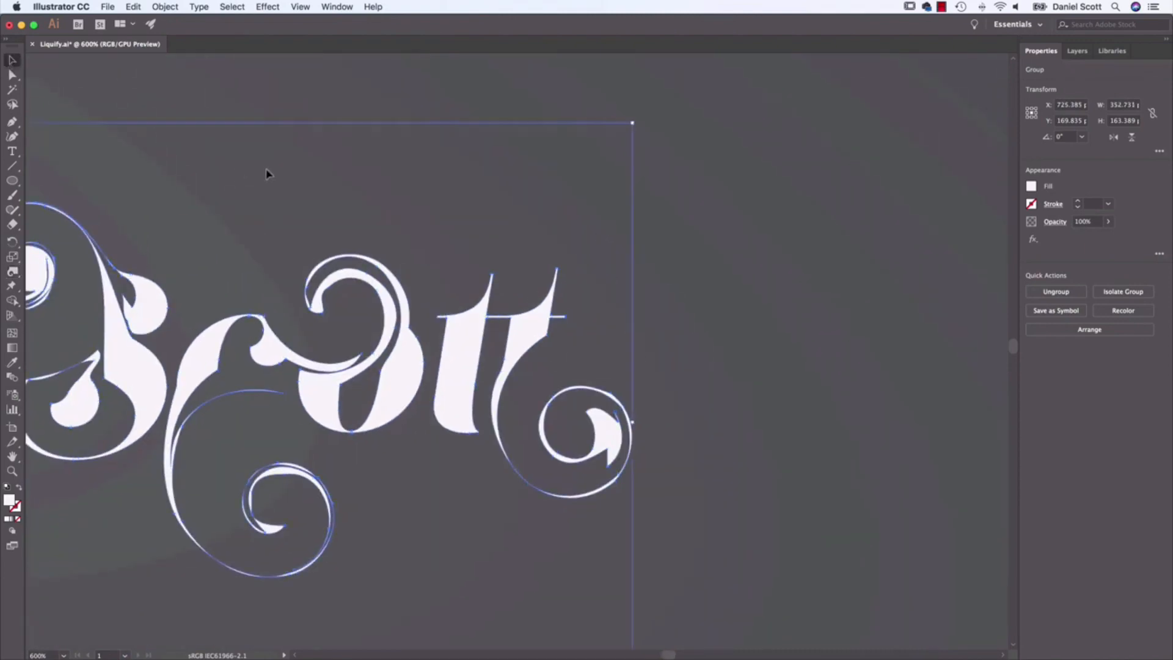
click(219, 99)
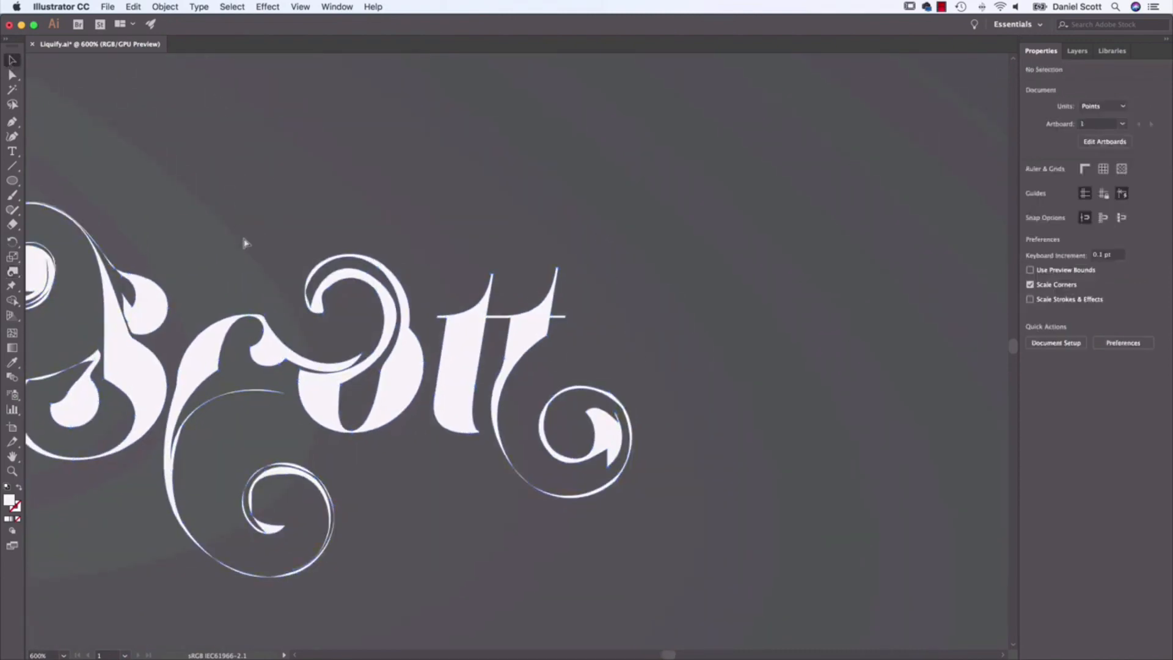
key(super+minus)
key(super+minus)
drag(213, 264, 418, 261)
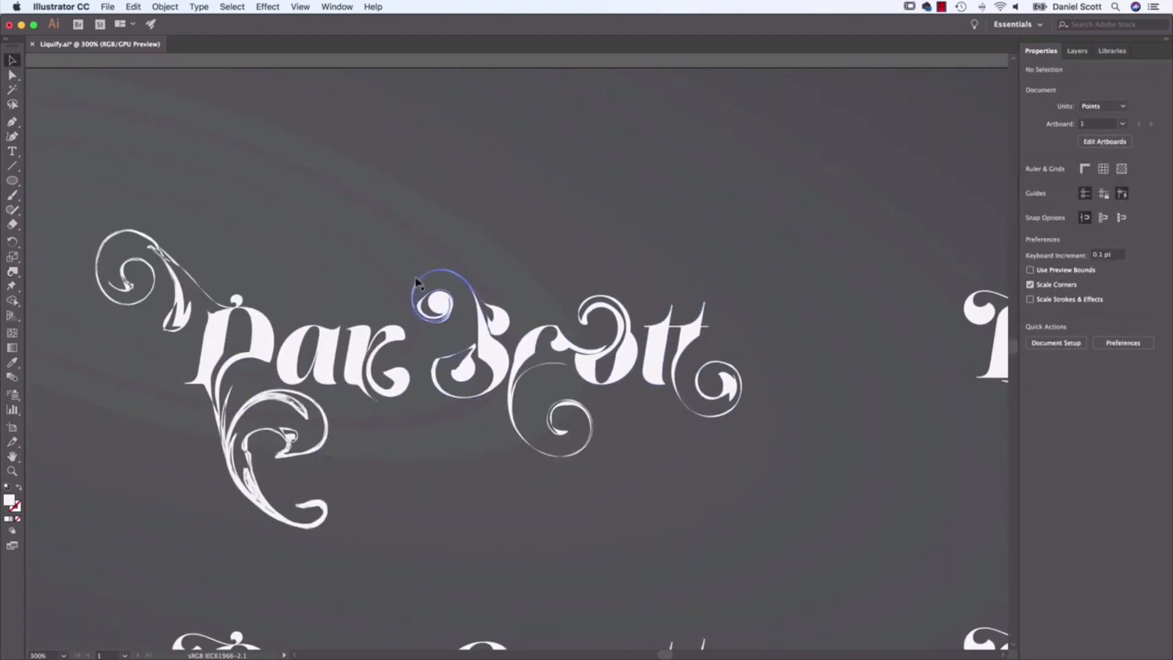
Step: Select the third outlined name in the upper row and activate the Pucker tool
drag(829, 292, 567, 278)
drag(927, 299, 537, 315)
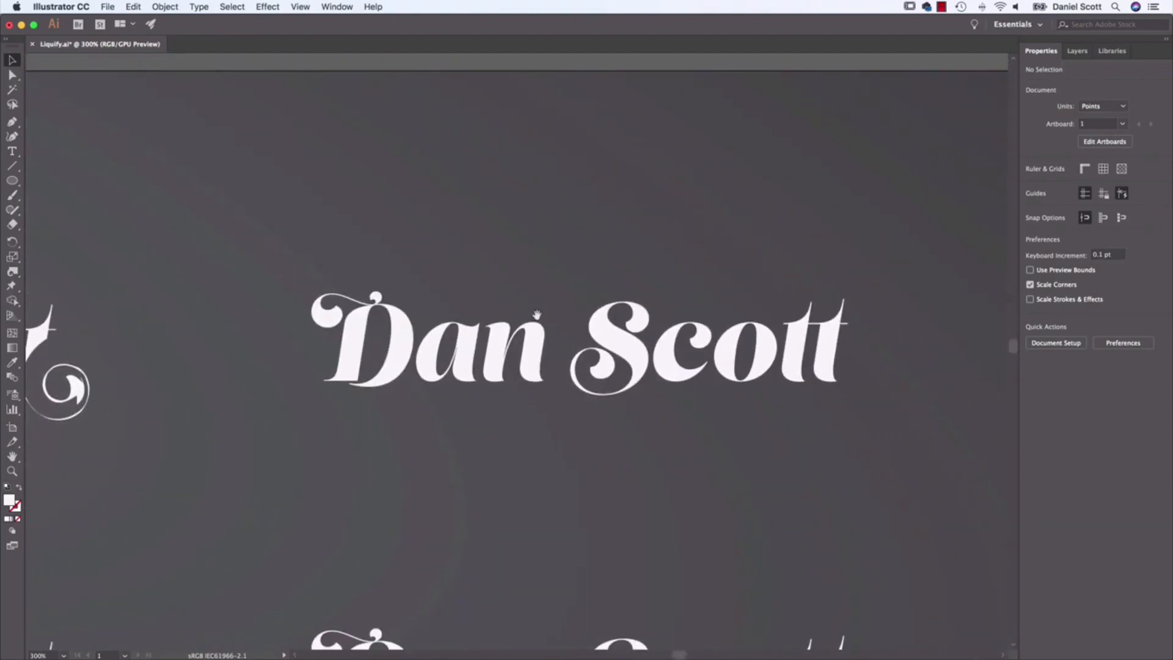
click(359, 335)
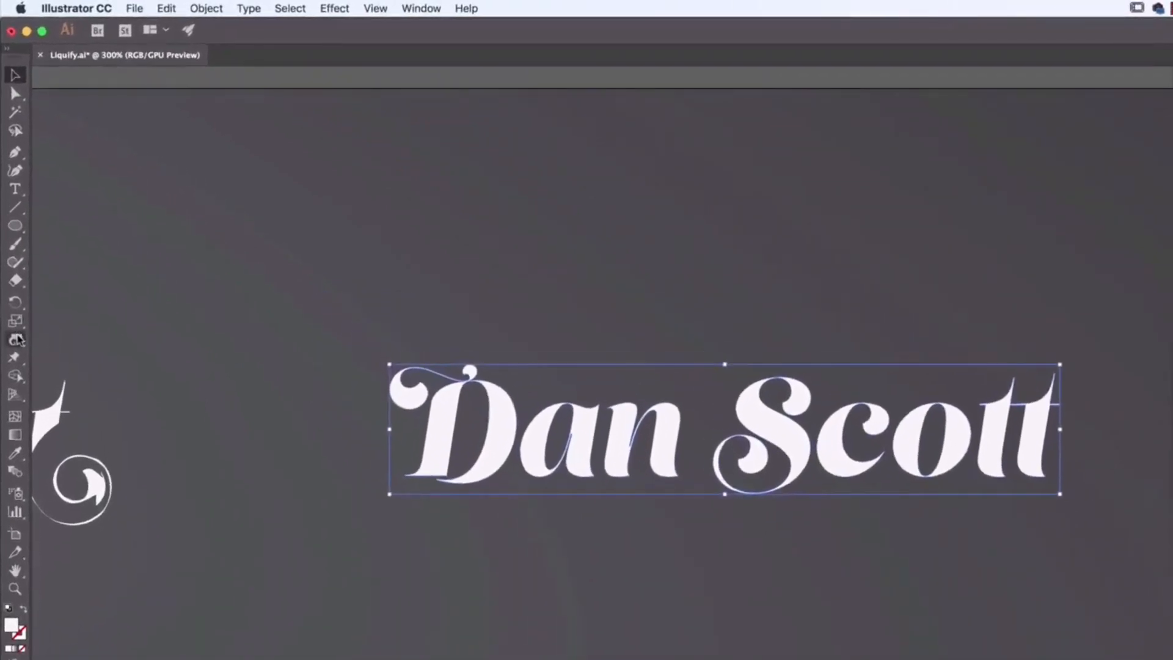
drag(17, 339, 66, 395)
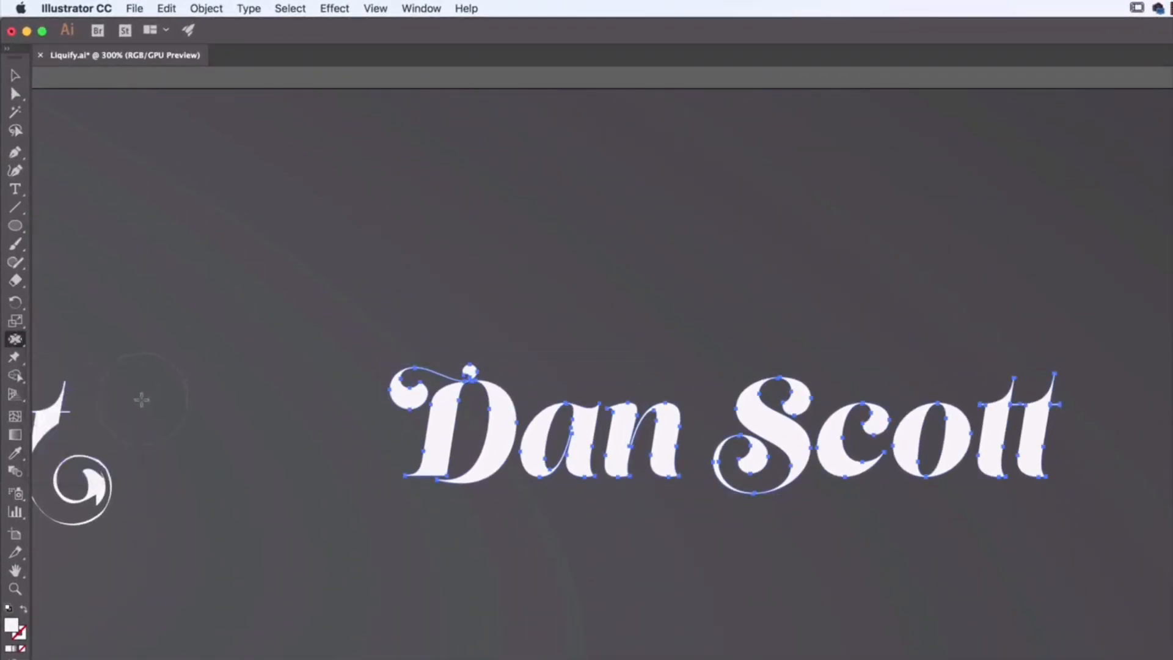
Step: Set the Pucker tool's brush to 60 pt wide and 60 pt high
mouse_move(25, 348)
mouse_down()
mouse_move(71, 413)
mouse_move(38, 356)
mouse_up()
click(20, 344)
double_click(14, 342)
text(60)
key(Tab)
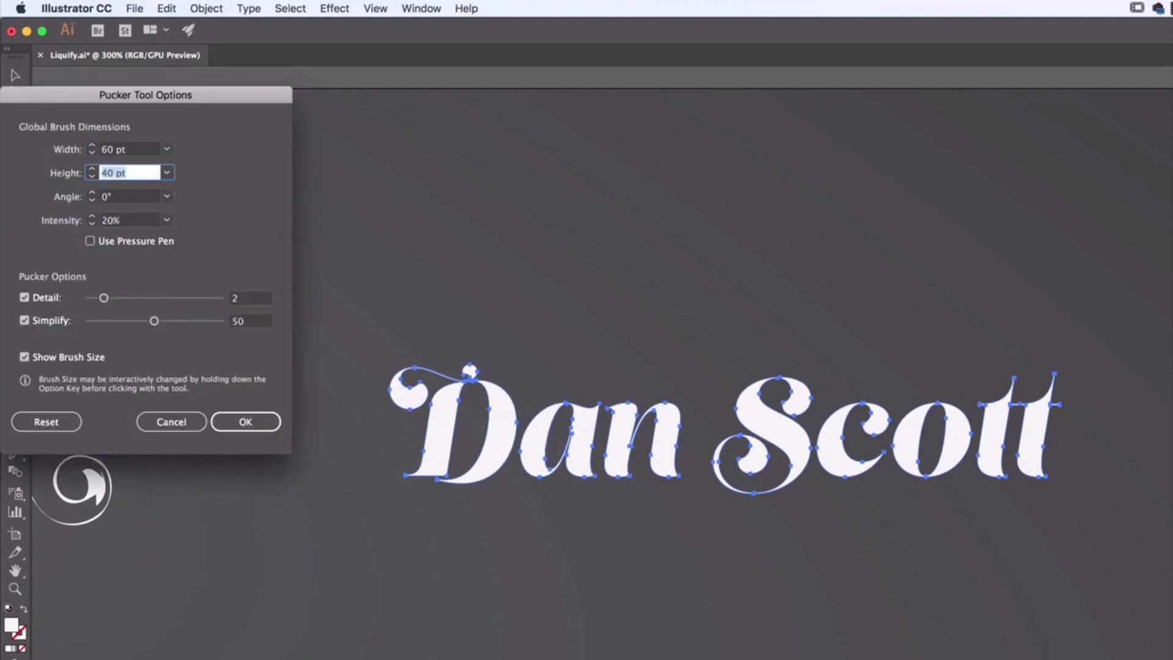
text(60)
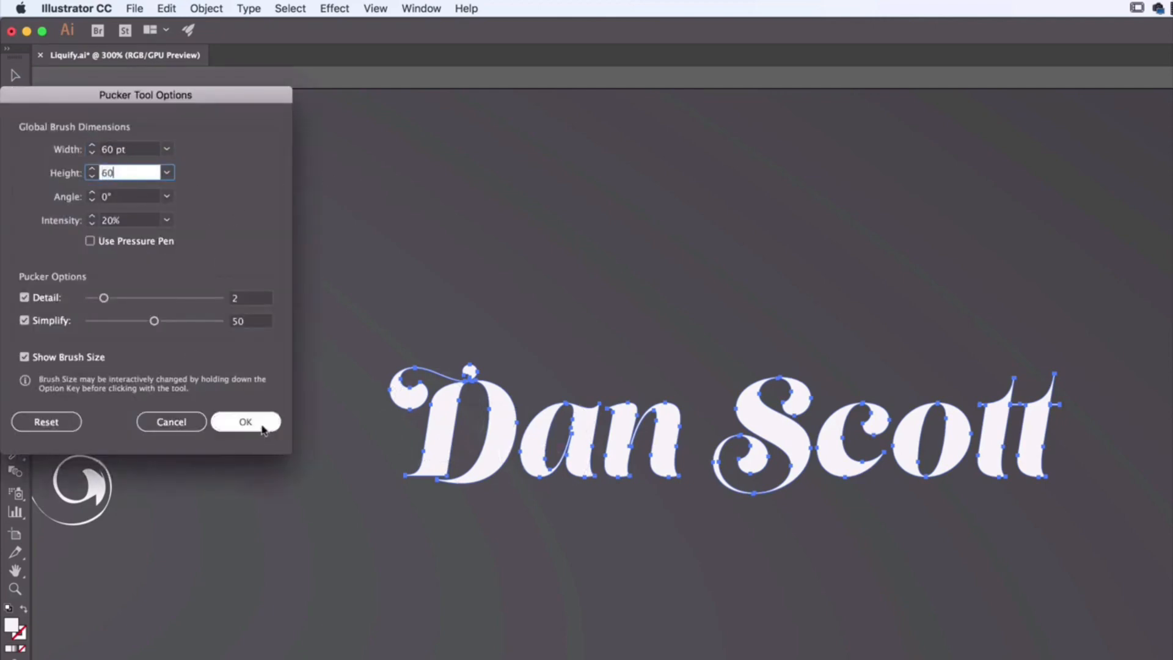
click(245, 421)
Step: Try puckering the D and the letters a and n of the third name, undoing each attempt
click(468, 433)
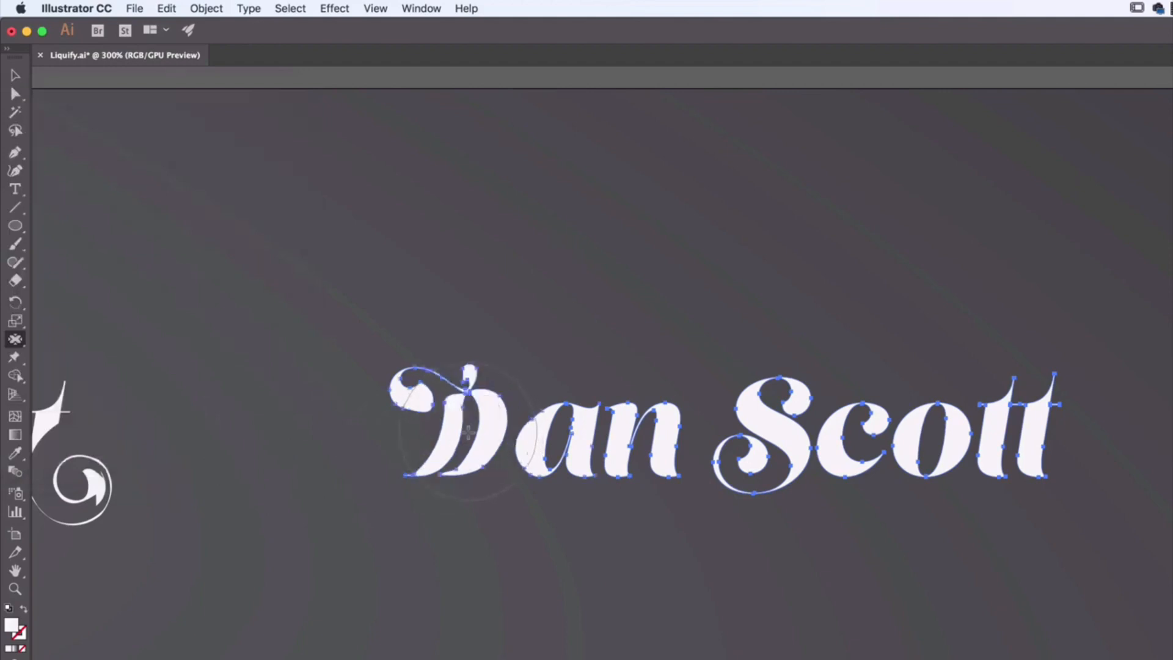
key(super+z)
drag(468, 433, 453, 476)
key(super+z)
drag(578, 435, 577, 443)
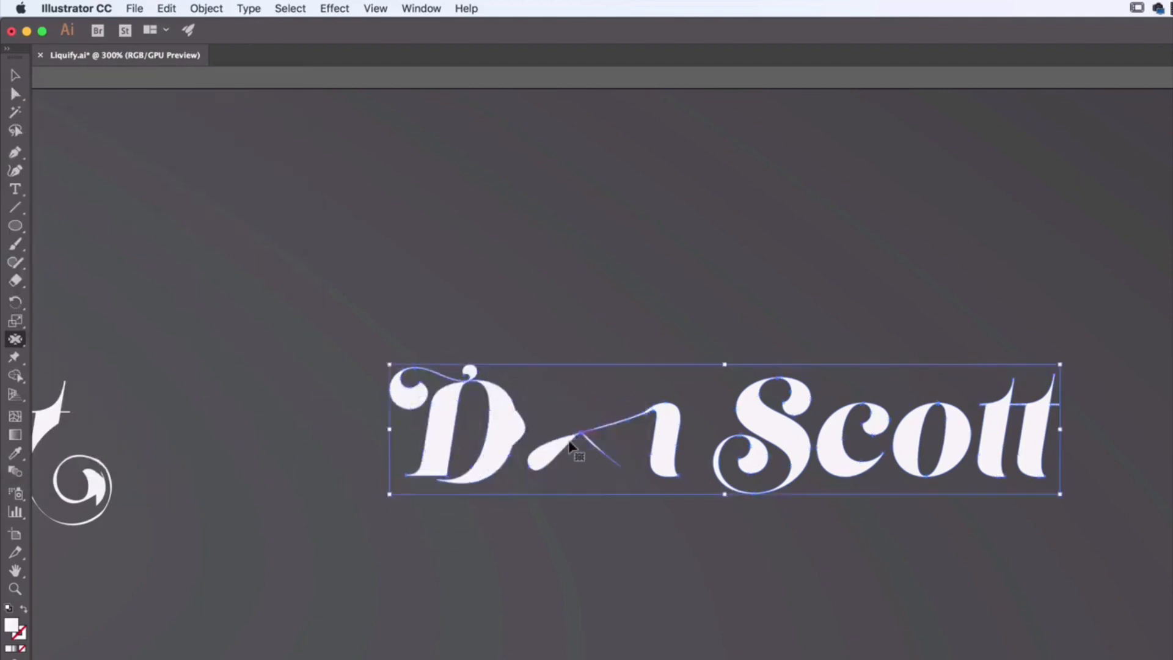
key(super+z)
Step: Reduce the Pucker tool's intensity to 2%
double_click(16, 341)
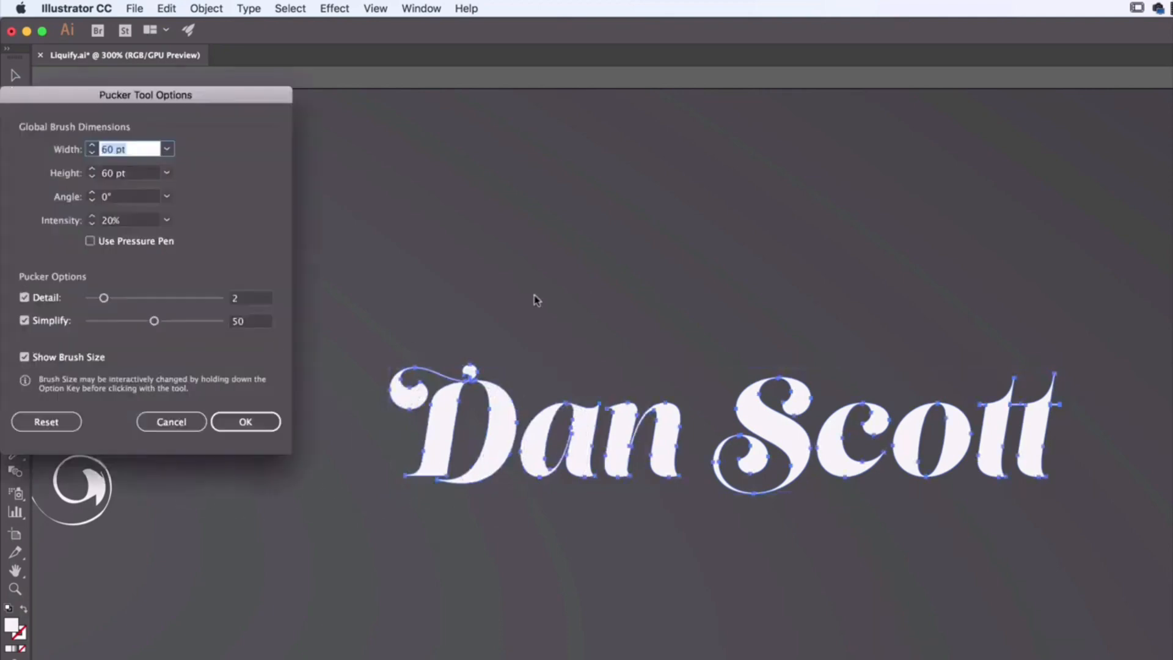
click(123, 221)
text(2)
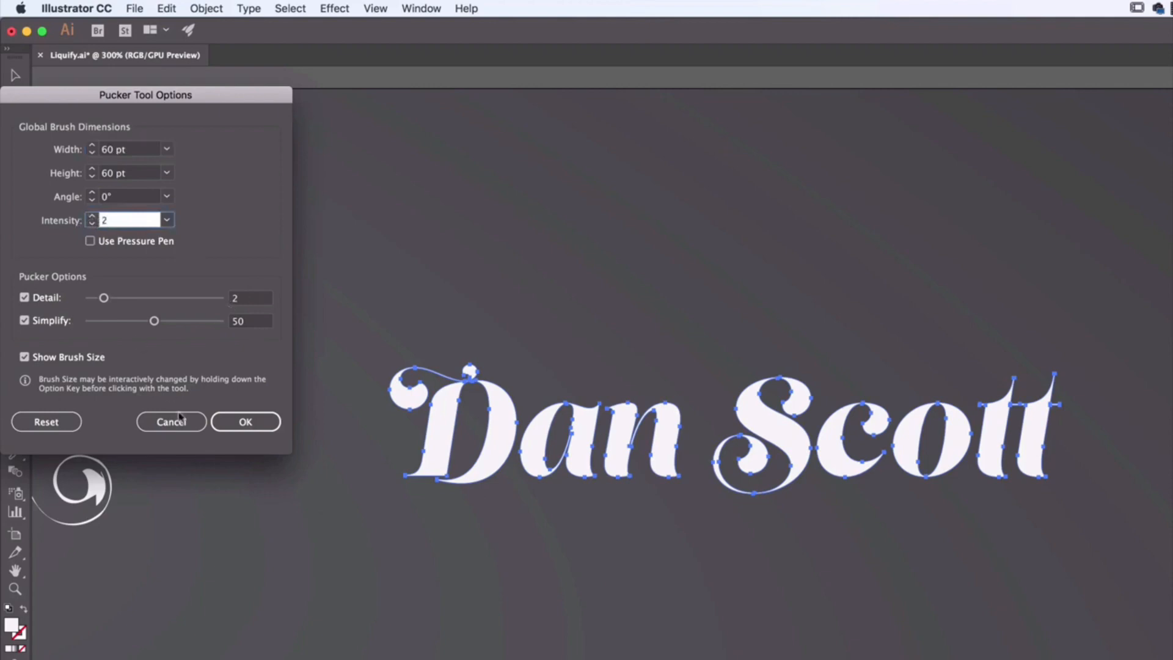
click(242, 420)
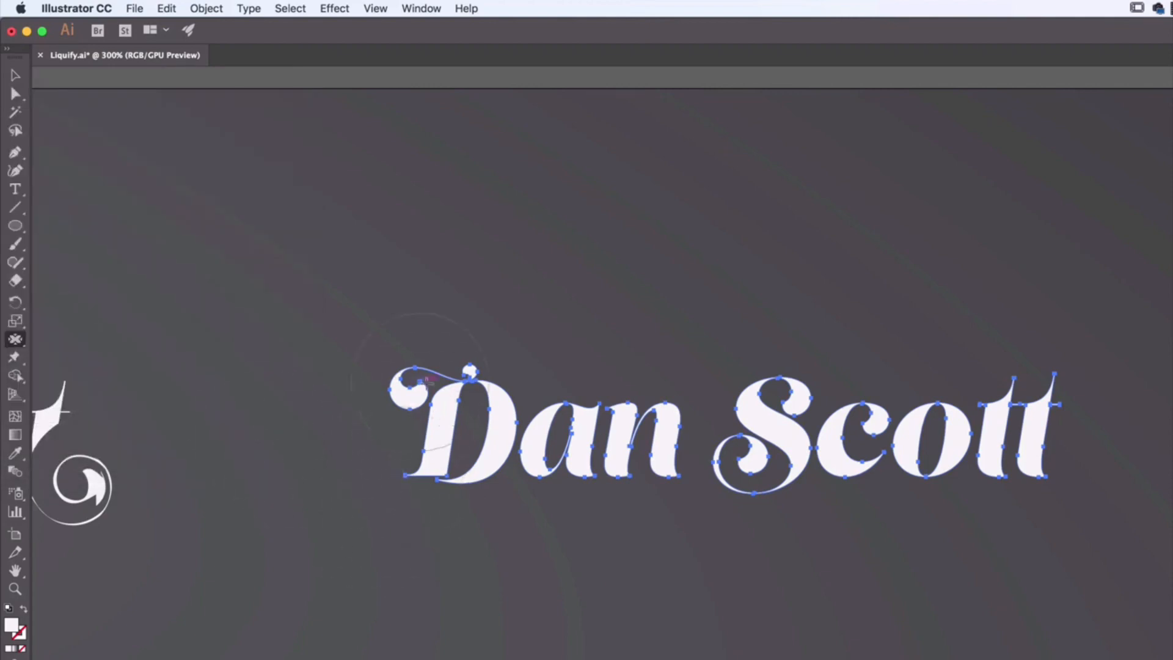
Step: Pucker the third name letter by letter, pinching the D, a, n, S, c, o and the first t
drag(427, 379, 457, 433)
drag(453, 439, 455, 435)
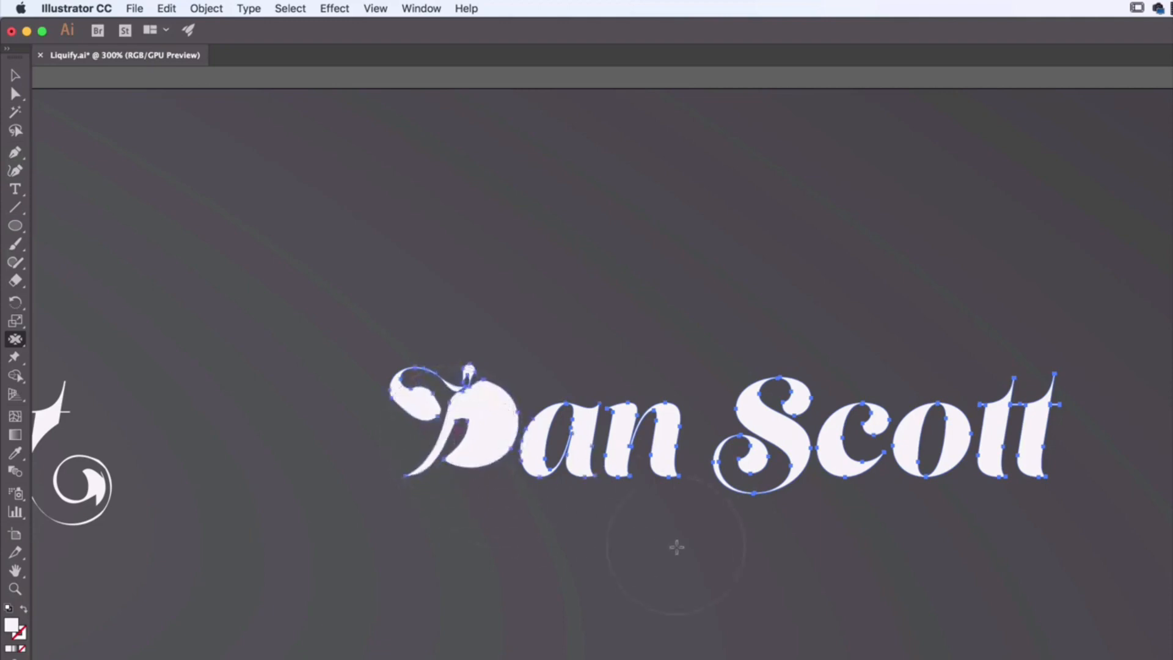
mouse_move(588, 435)
mouse_down()
mouse_move(554, 433)
mouse_move(587, 441)
mouse_up()
drag(664, 461, 673, 495)
drag(769, 420, 787, 411)
mouse_move(877, 450)
mouse_down()
mouse_move(865, 435)
mouse_move(898, 452)
mouse_up()
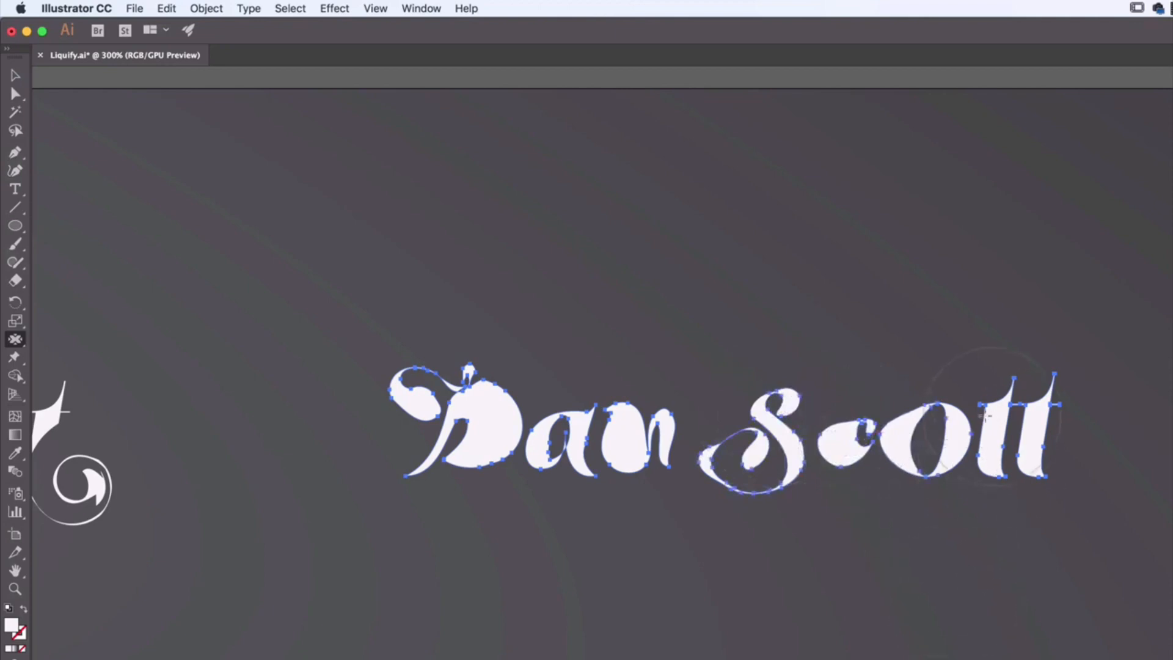
drag(987, 429, 991, 434)
Step: Select the fourth outlined name in the upper row and bloat the D's swash, the o and the S's lower curl
click(15, 74)
click(271, 314)
drag(788, 332, 376, 310)
drag(848, 343, 290, 359)
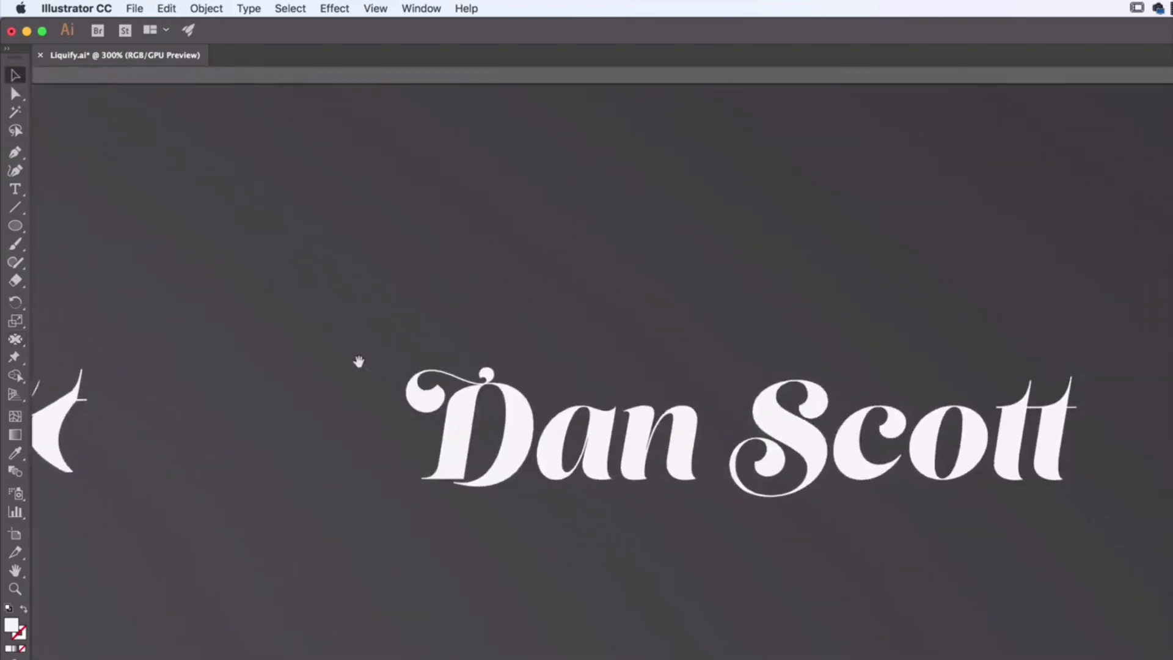
click(519, 421)
click(15, 340)
drag(17, 347, 70, 421)
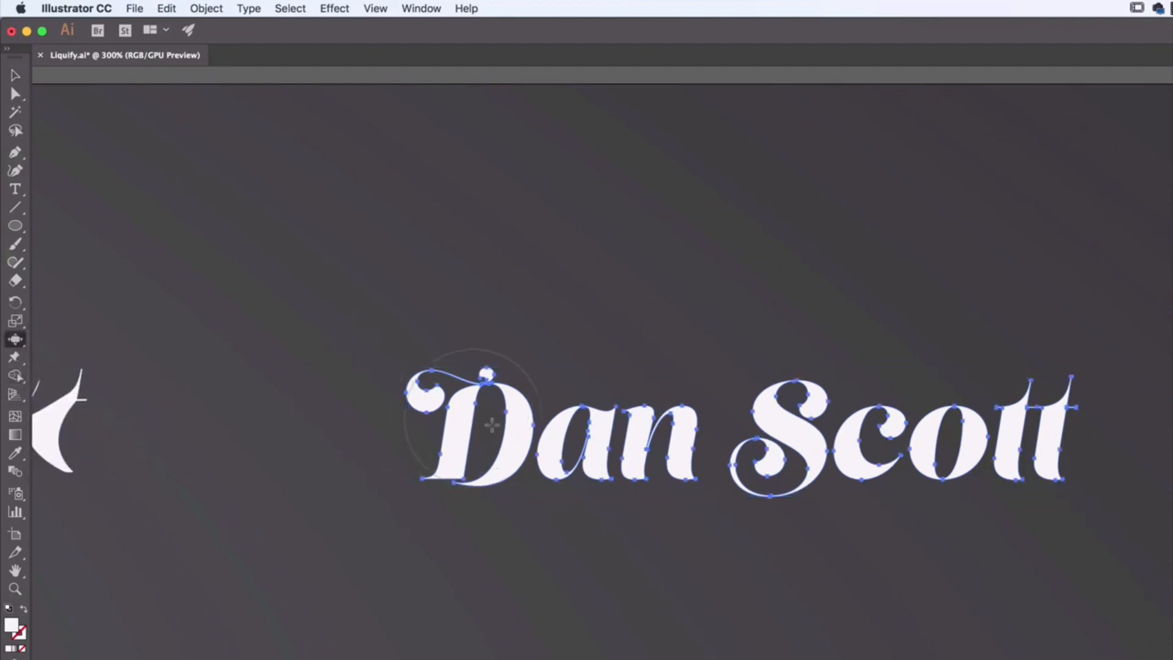
drag(424, 388, 424, 403)
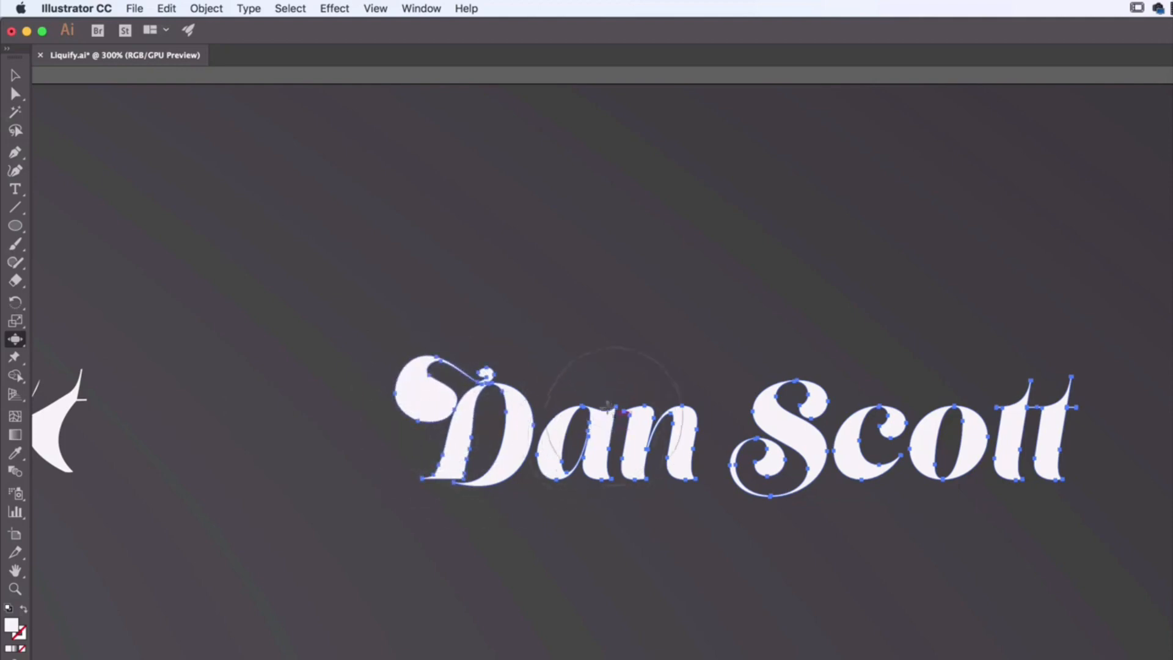
drag(964, 437, 974, 444)
drag(768, 467, 770, 468)
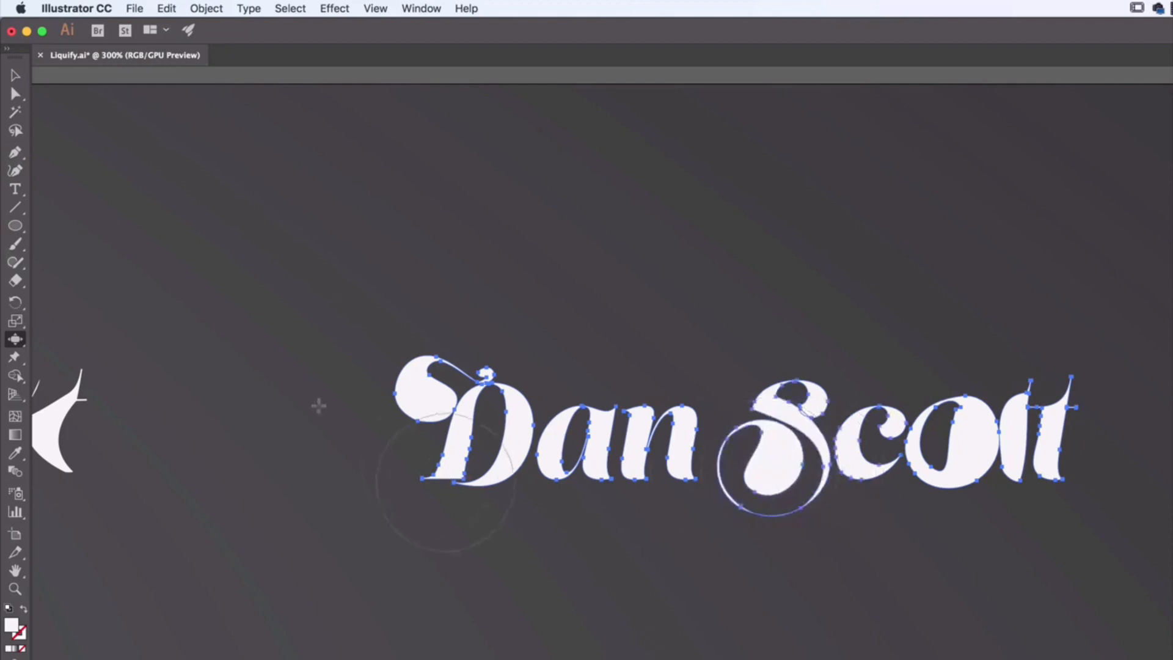
Step: Select the outlined name below the twirled one and distort its D with the Scallop tool
drag(430, 430, 575, 437)
drag(484, 521, 615, 380)
drag(404, 525, 455, 496)
drag(902, 411, 872, 394)
drag(468, 503, 890, 418)
drag(361, 500, 1059, 419)
drag(446, 459, 1032, 468)
click(22, 90)
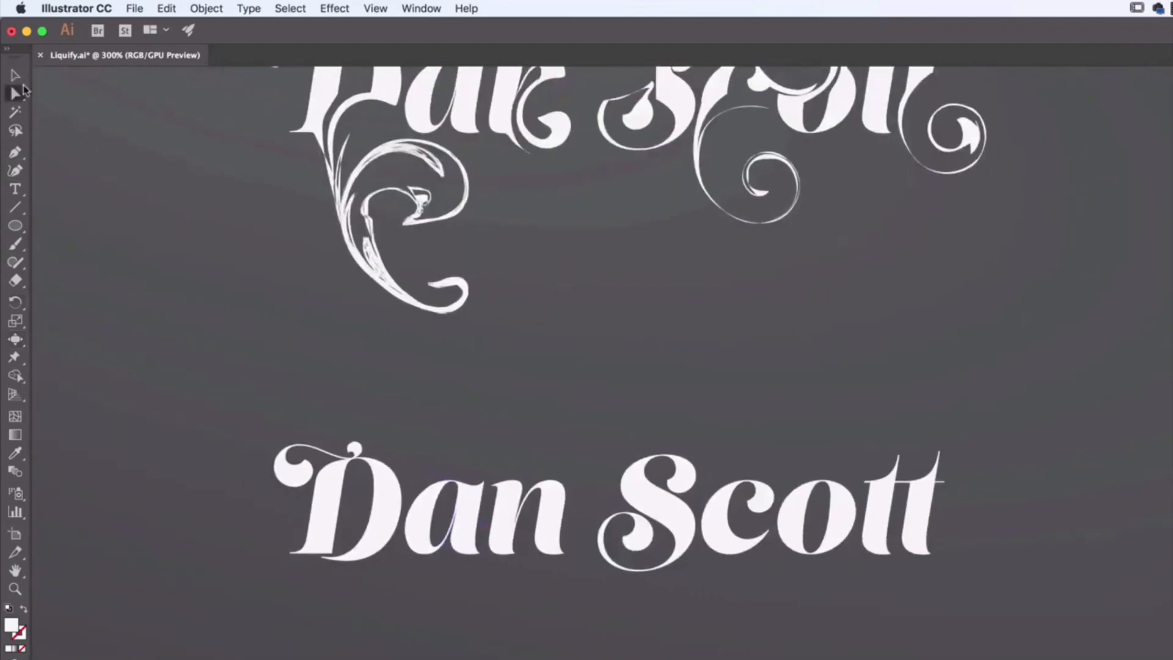
click(320, 513)
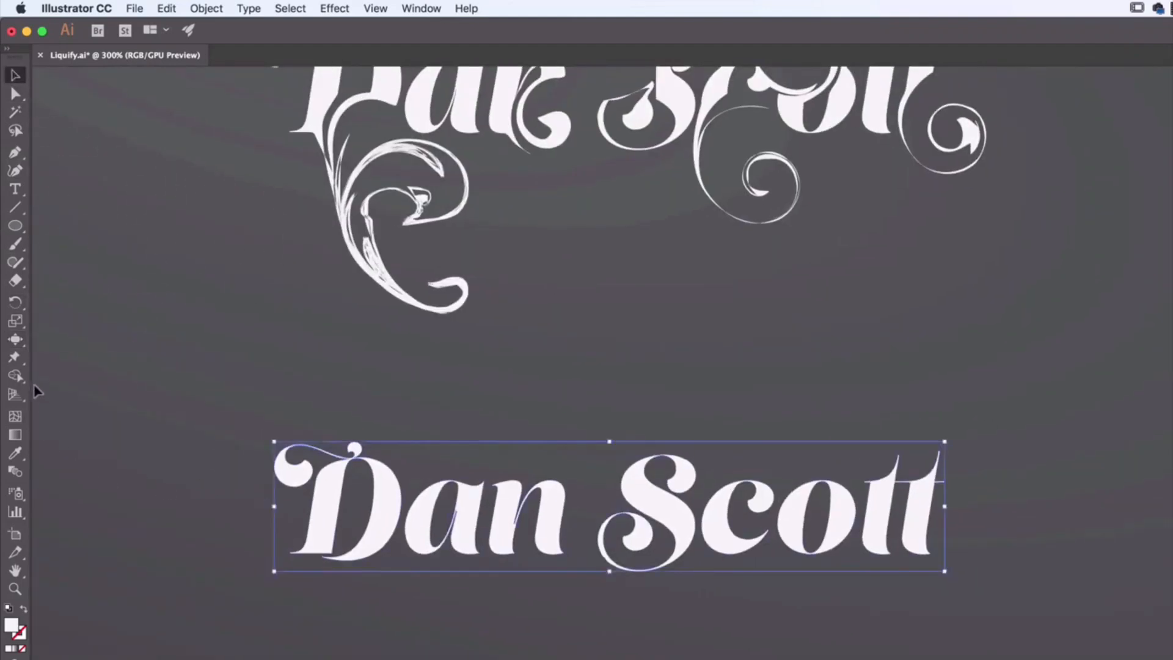
click(24, 345)
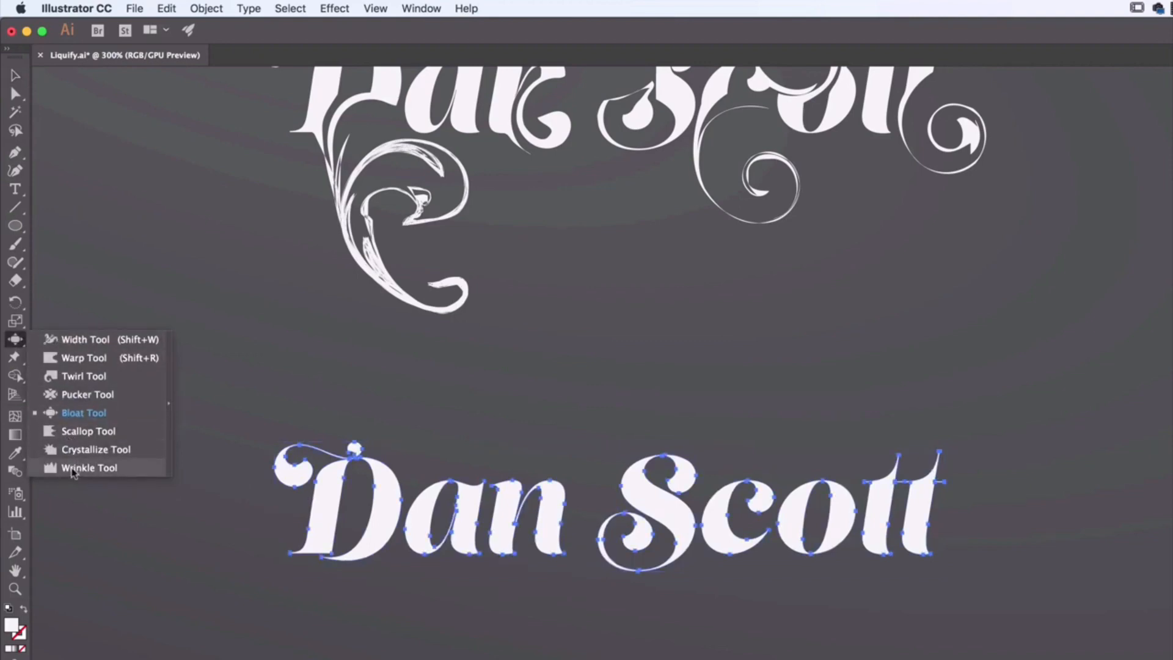
click(71, 432)
mouse_move(346, 501)
mouse_down()
mouse_move(322, 511)
mouse_move(330, 489)
mouse_move(379, 512)
mouse_move(452, 513)
mouse_move(367, 507)
mouse_up()
Step: Switch to the Crystallize tool and distort the n of the scalloped name
mouse_move(23, 348)
mouse_down()
mouse_move(92, 427)
mouse_move(93, 448)
mouse_up()
drag(553, 516, 553, 513)
mouse_move(1020, 458)
mouse_down()
mouse_move(297, 520)
mouse_move(123, 480)
mouse_up()
key(c)
click(477, 504)
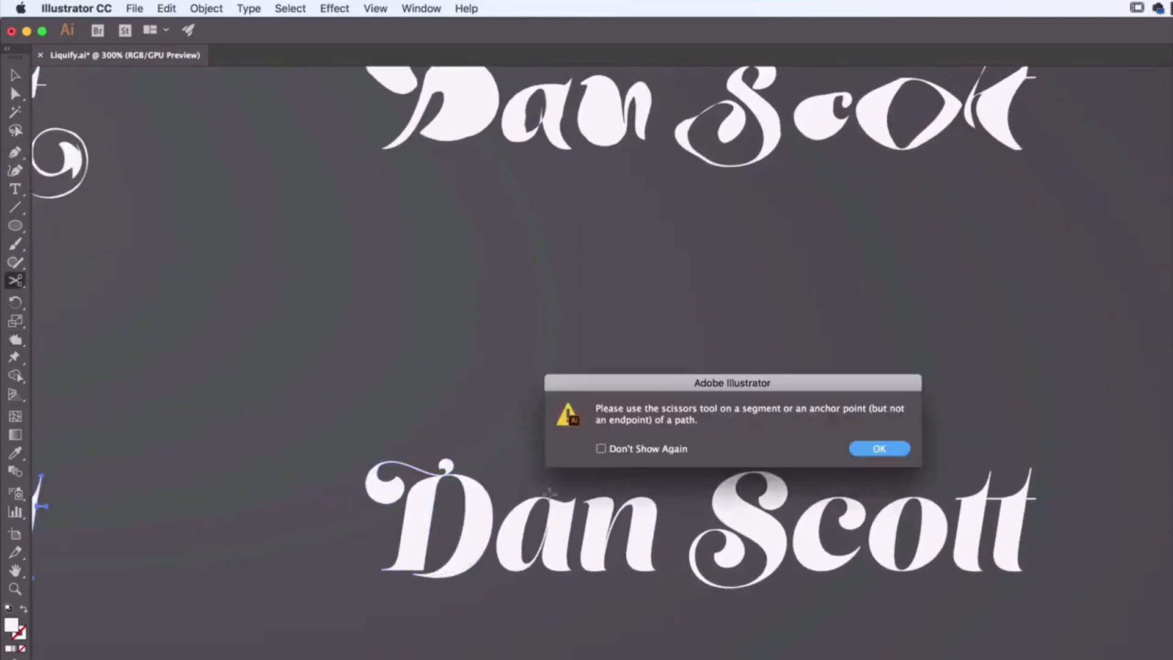
click(881, 446)
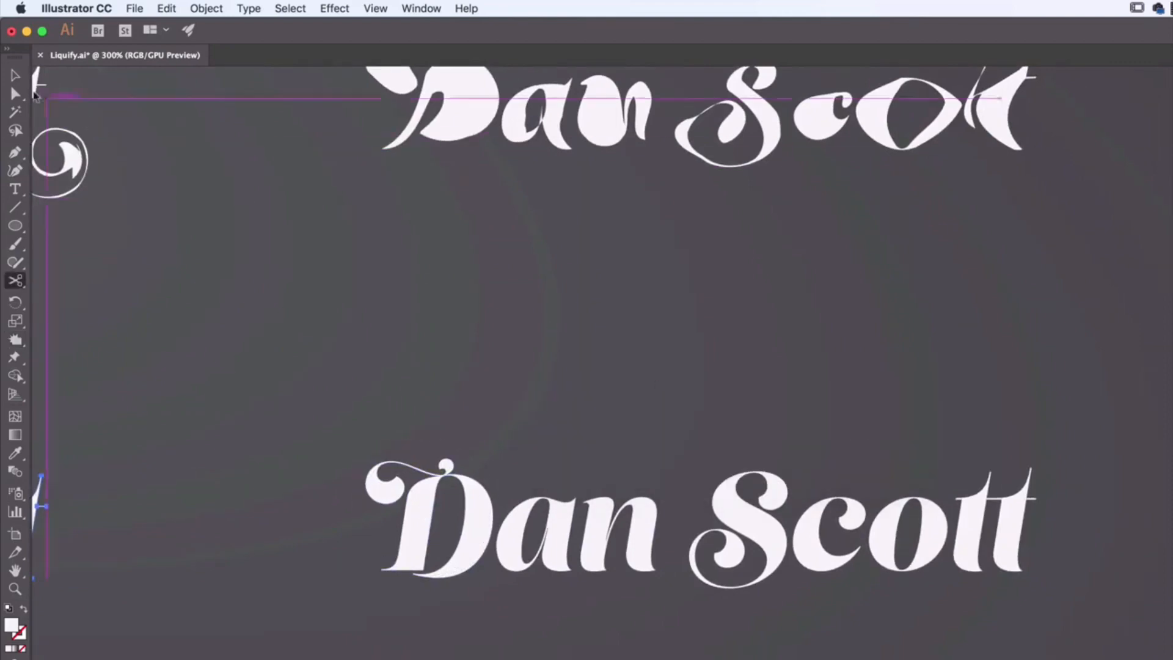
Step: Clear the selection and crystallize the D, its swash and dot, and the a of the name below the puckered one
key(v)
click(165, 373)
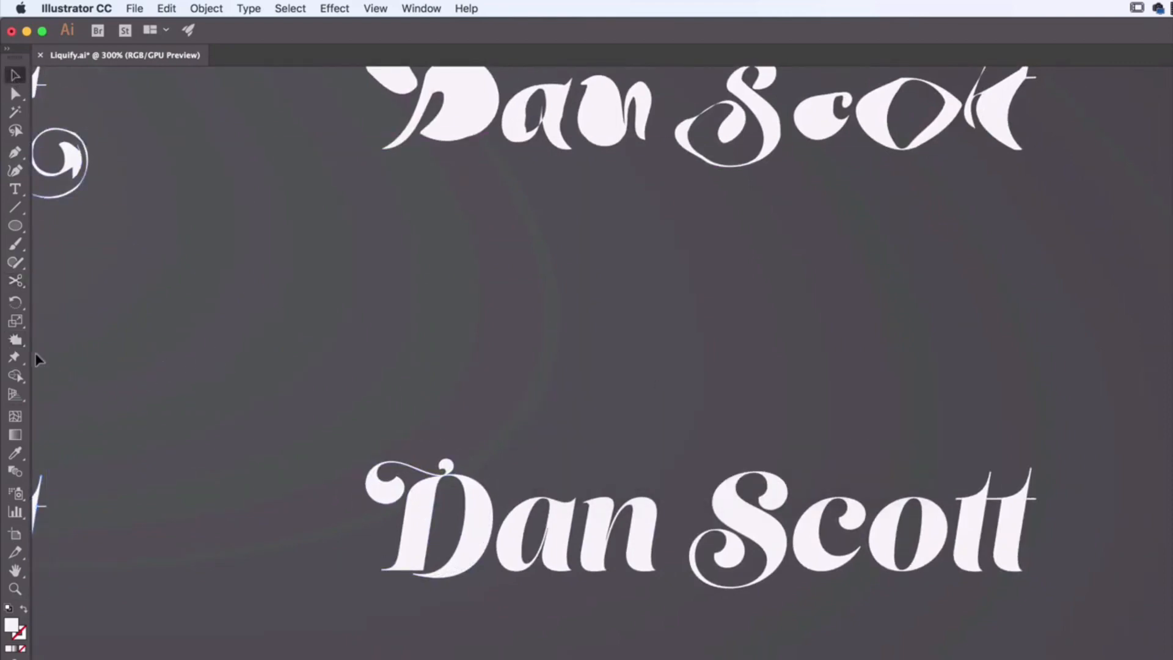
click(15, 339)
mouse_move(391, 527)
mouse_down()
mouse_move(428, 520)
mouse_move(406, 479)
mouse_move(377, 489)
mouse_up()
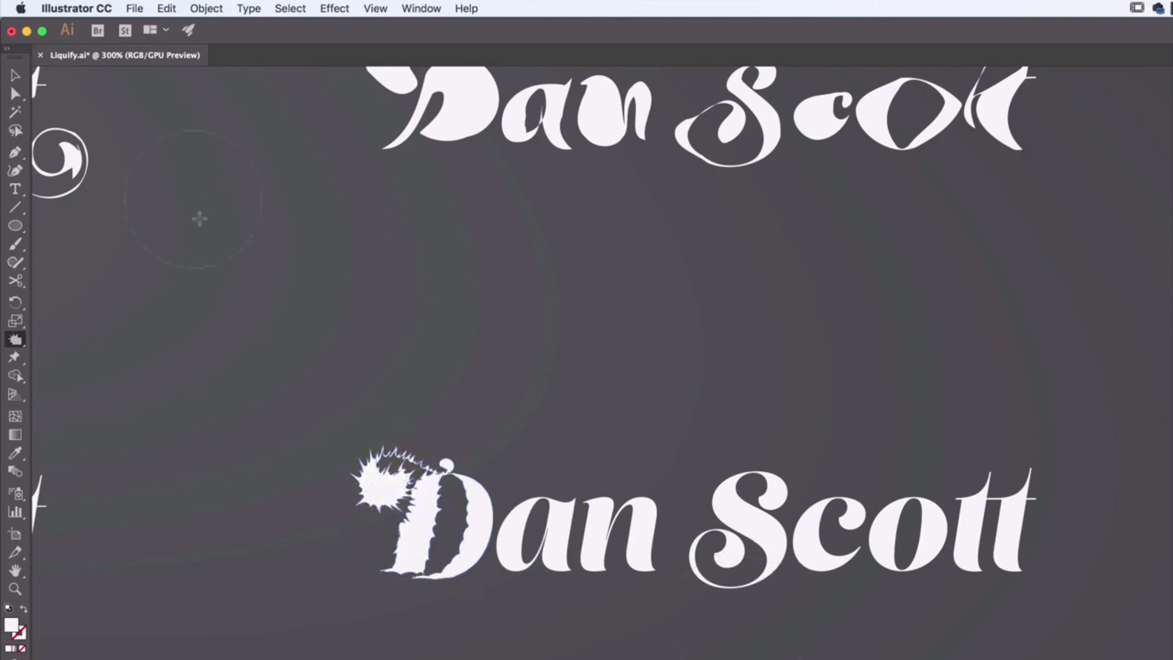
drag(474, 494, 449, 468)
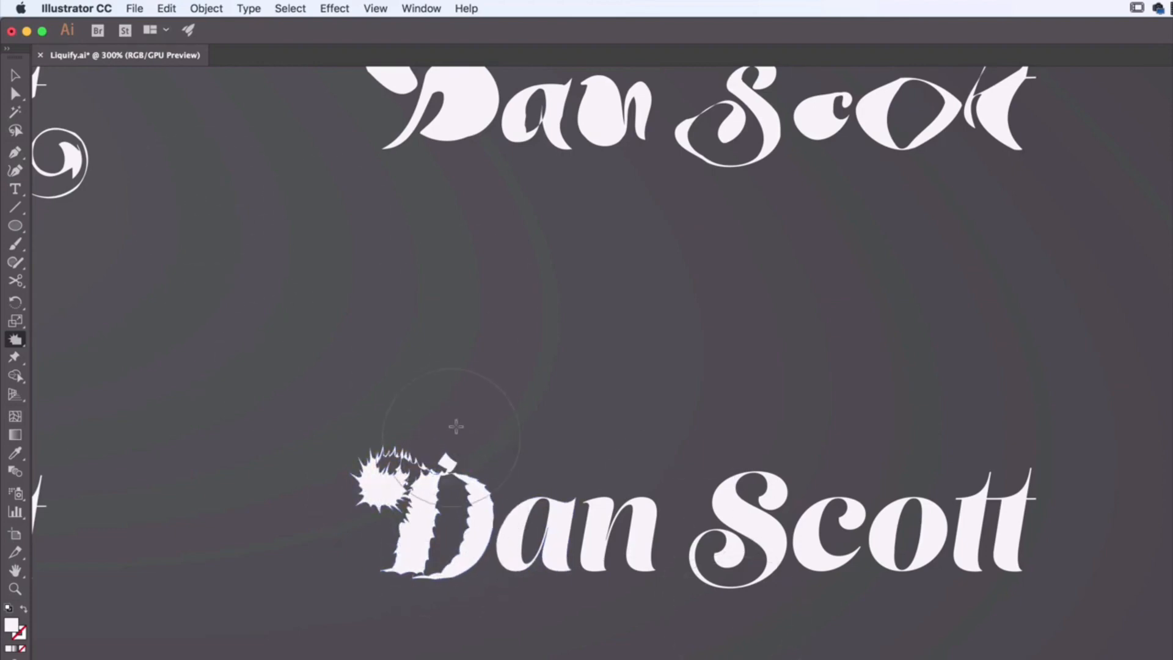
click(450, 467)
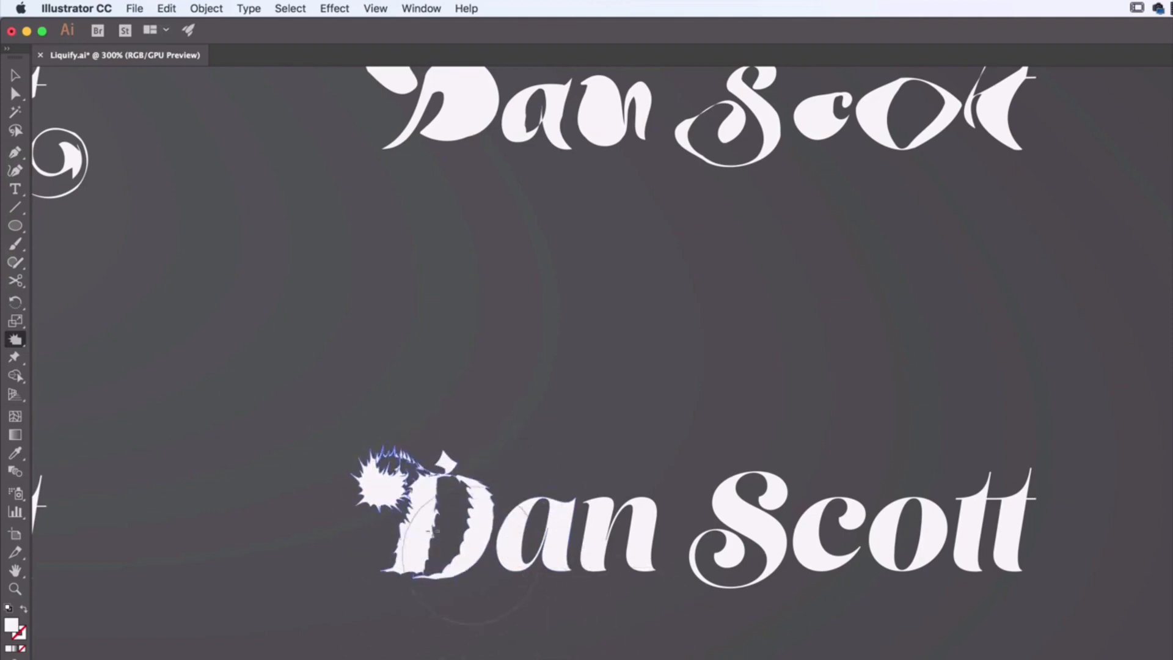
drag(502, 560, 542, 565)
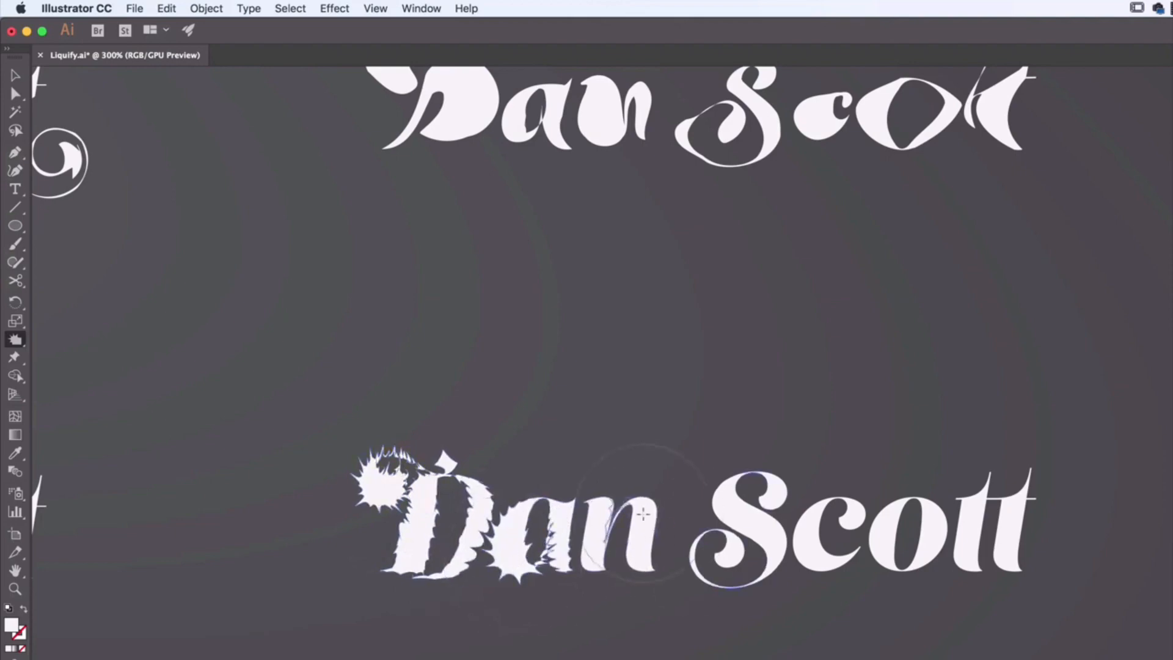
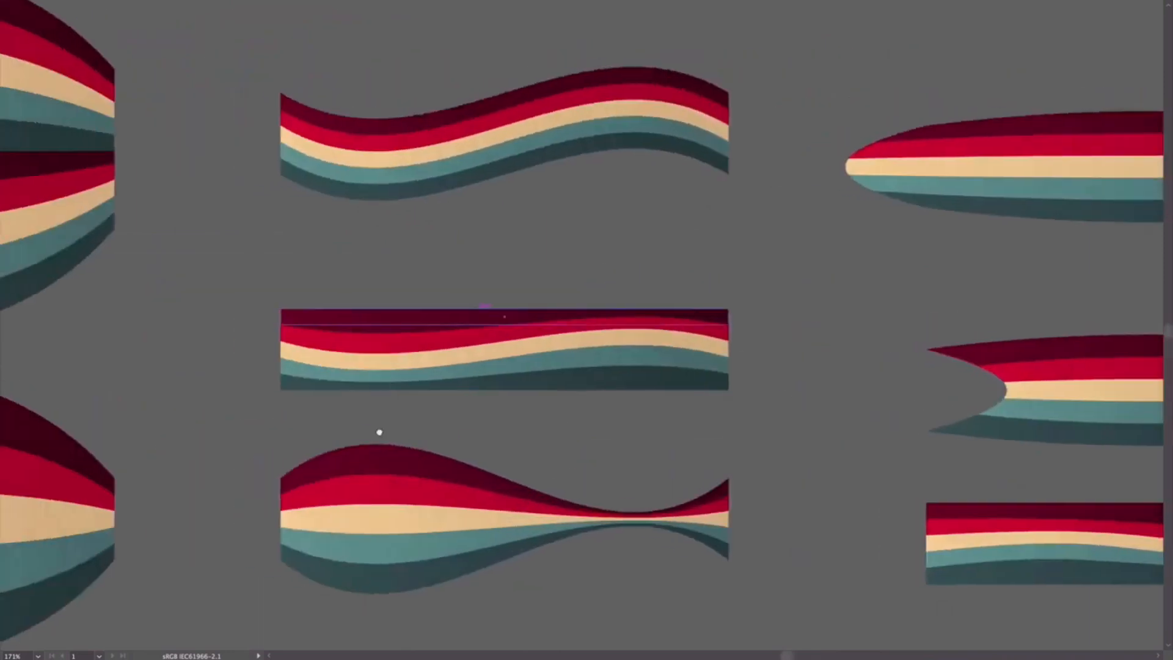
scroll(305, 492, left, 8)
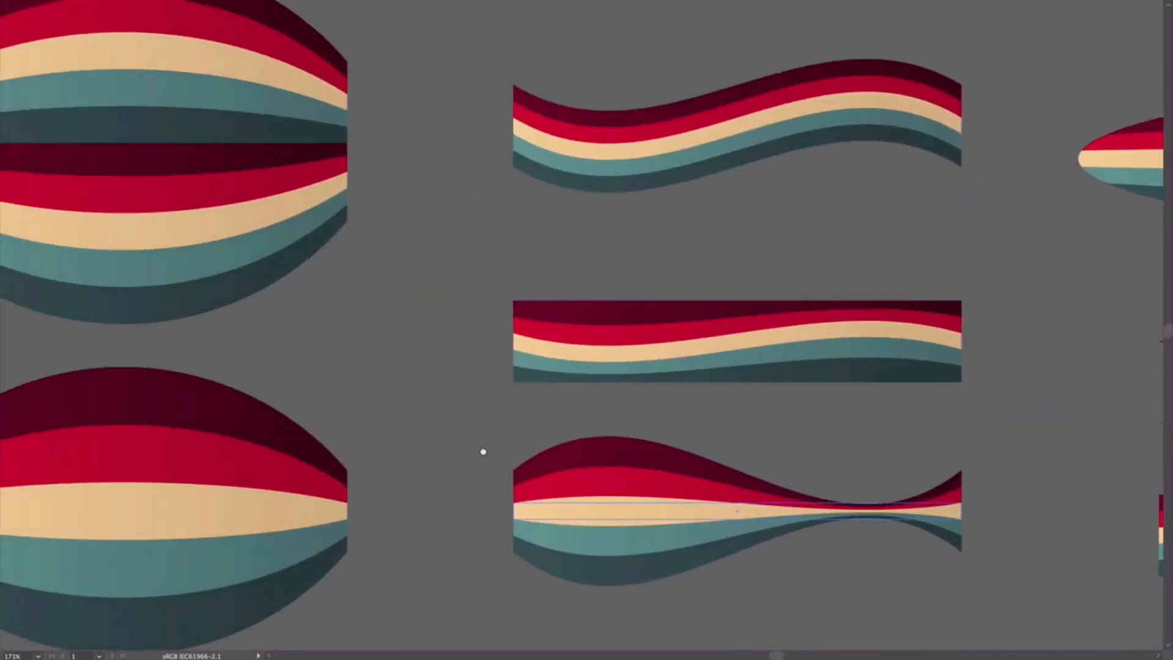
click(682, 53)
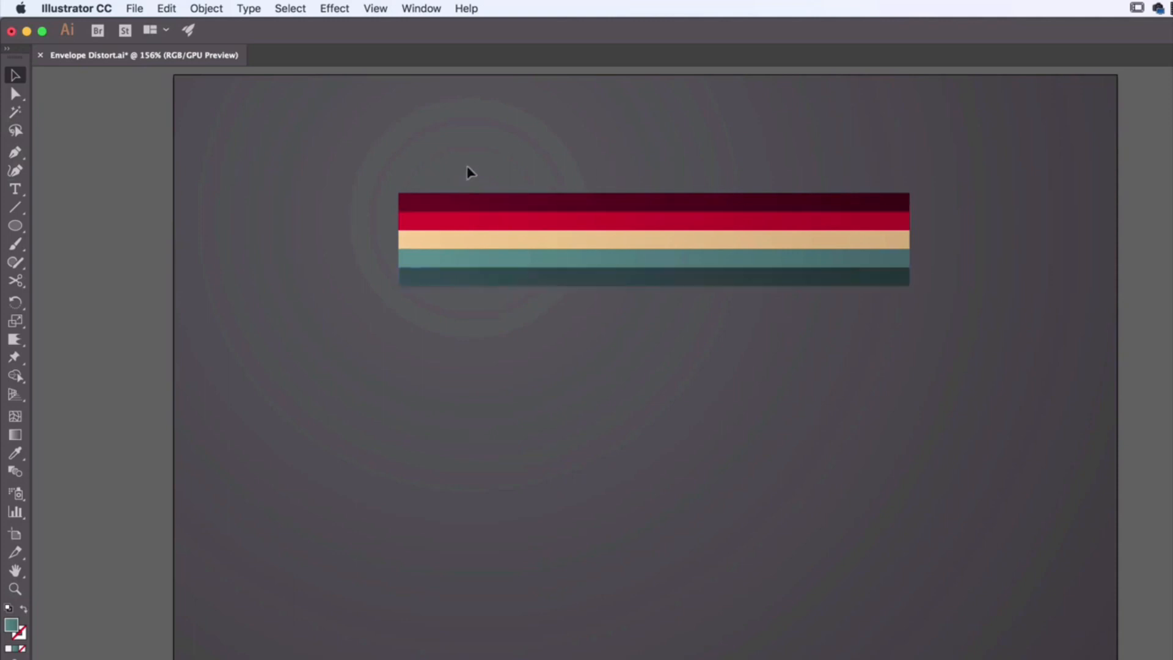
key(super+a)
click(809, 427)
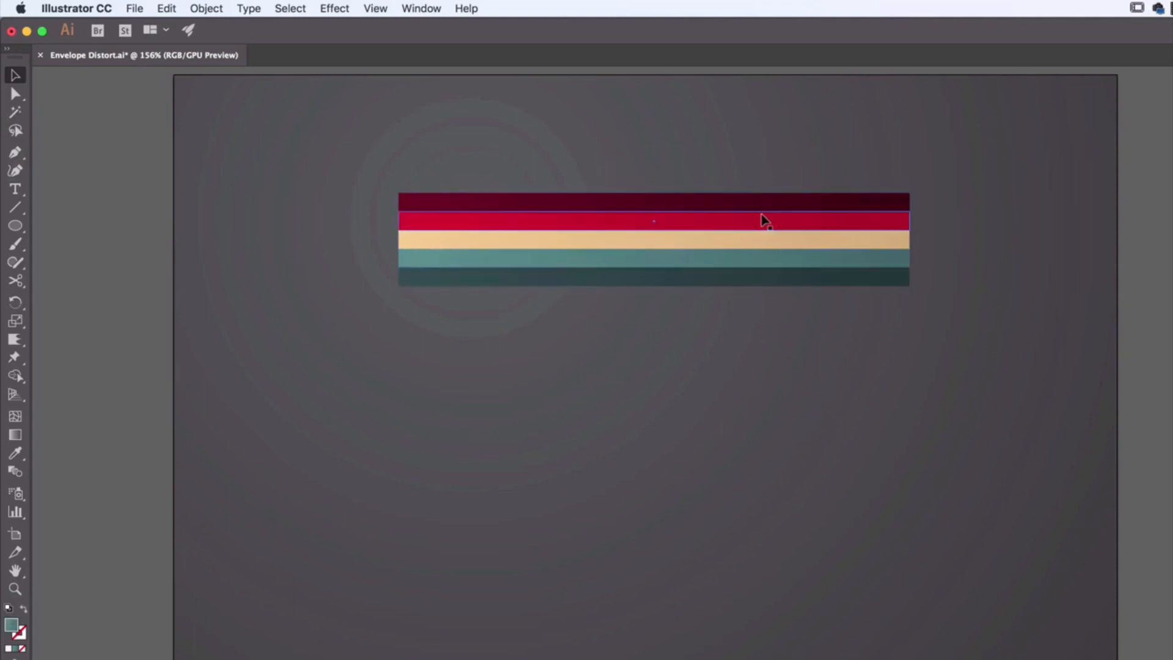
drag(767, 202, 768, 187)
key(super+z)
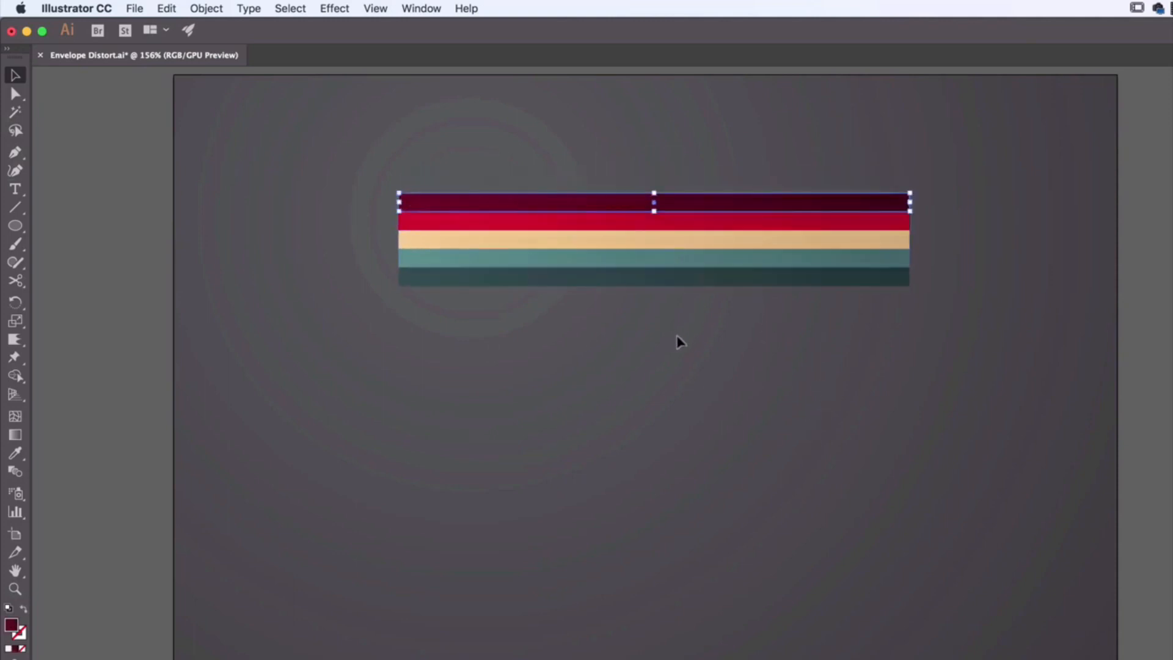
click(676, 304)
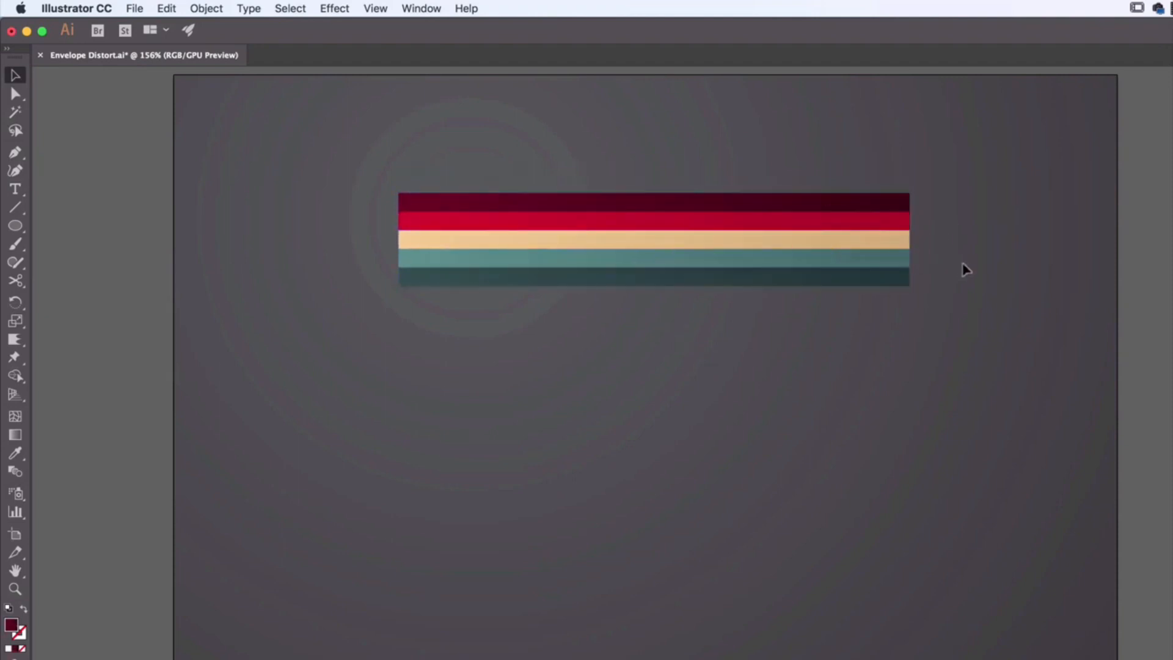
drag(877, 203, 924, 209)
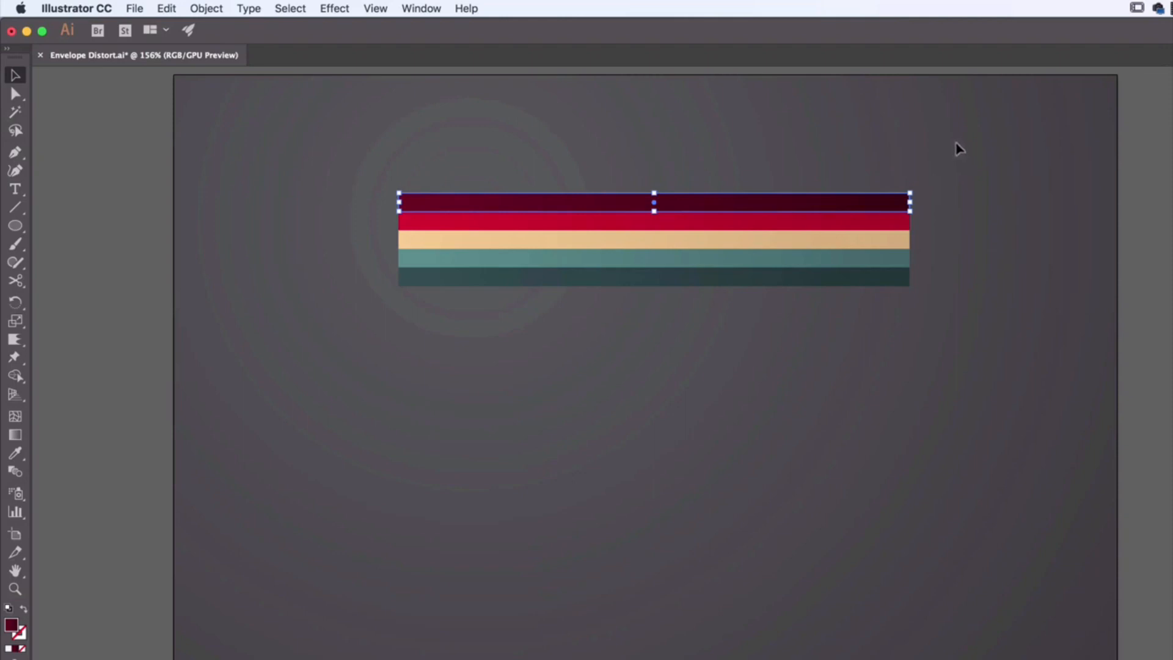
Step: Select all five coloured stripes and group them
drag(956, 144, 393, 332)
drag(312, 185, 929, 254)
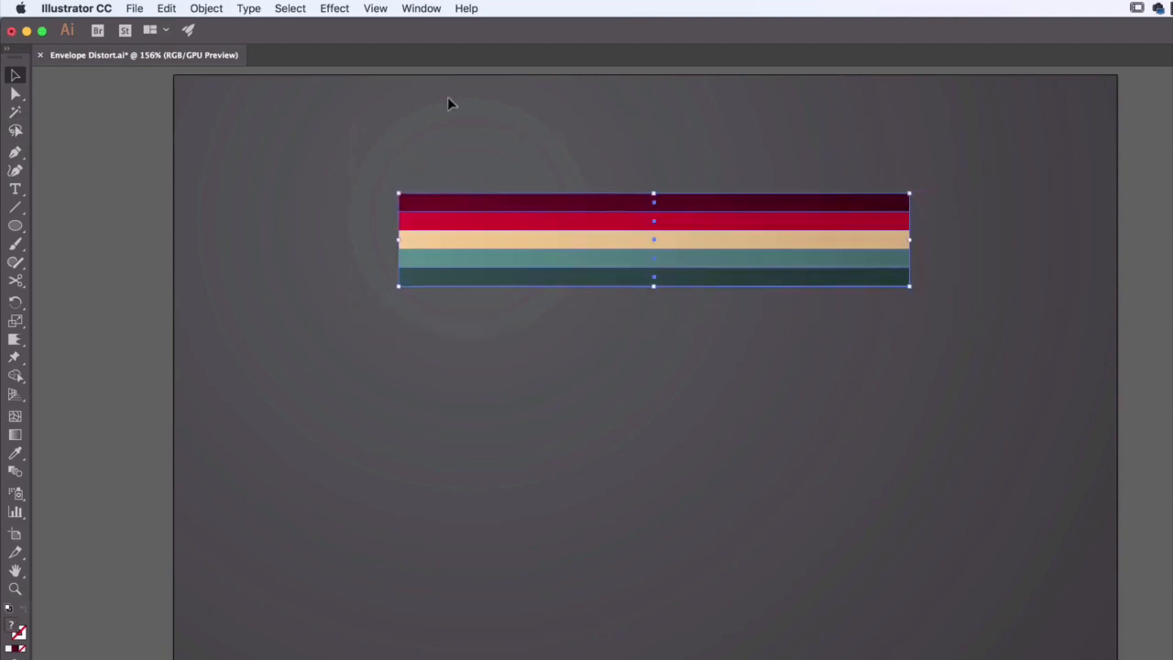
click(208, 9)
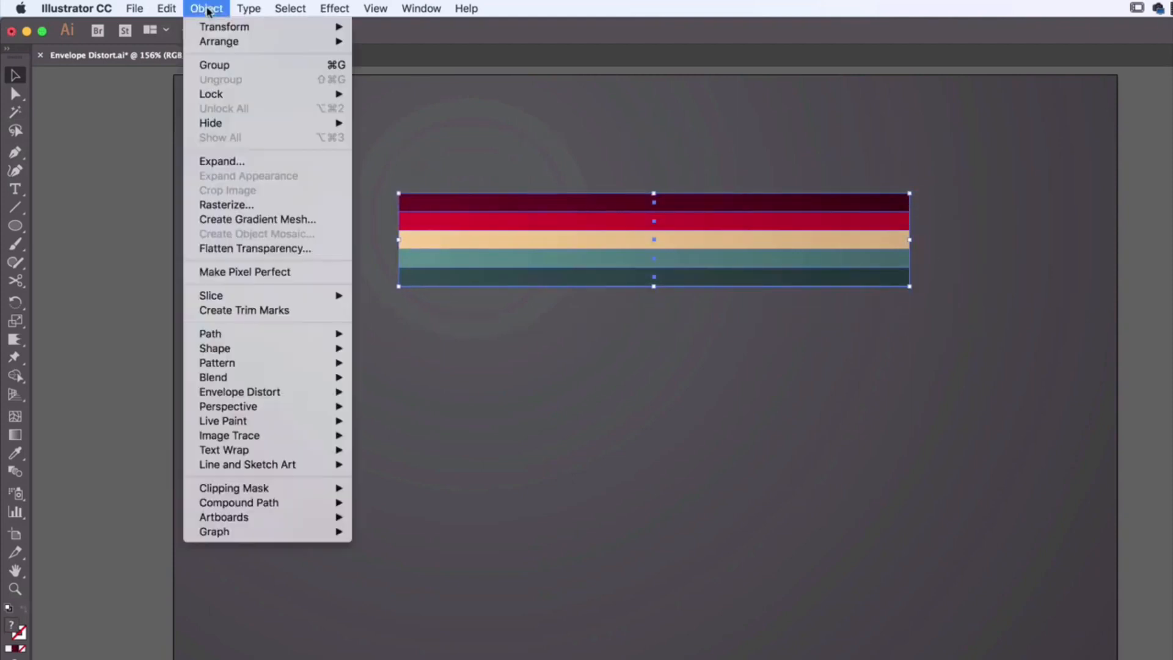
click(215, 65)
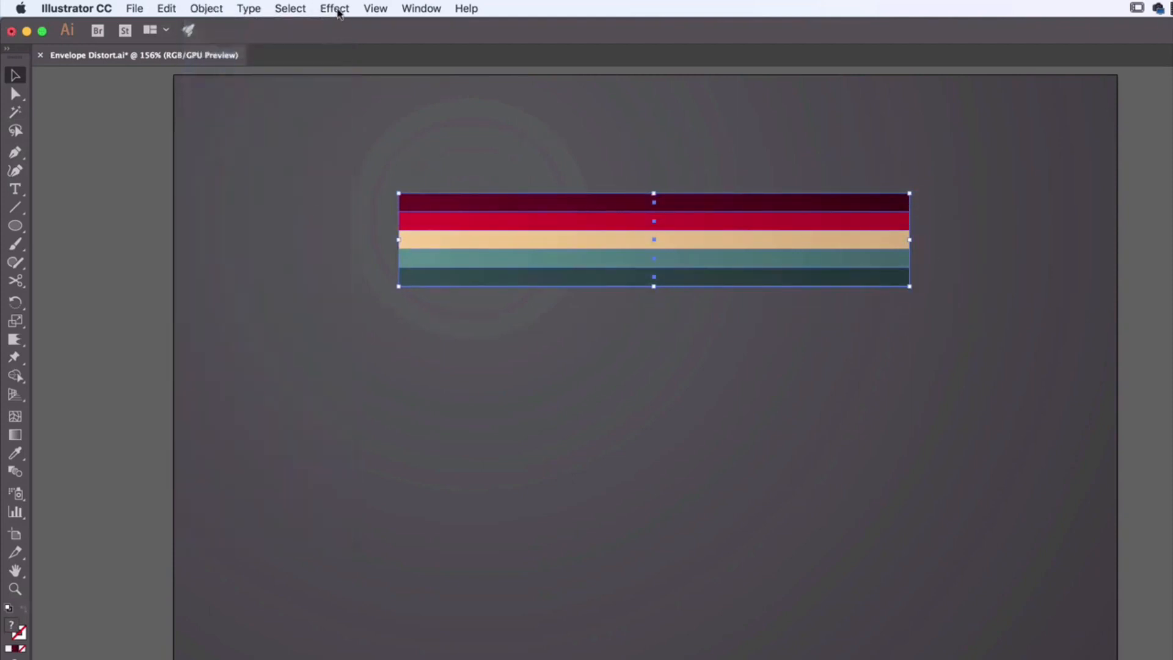
Step: Start a Warp effect on the grouped stripes using the Arc style, with the preview kept on
click(337, 9)
mouse_move(401, 235)
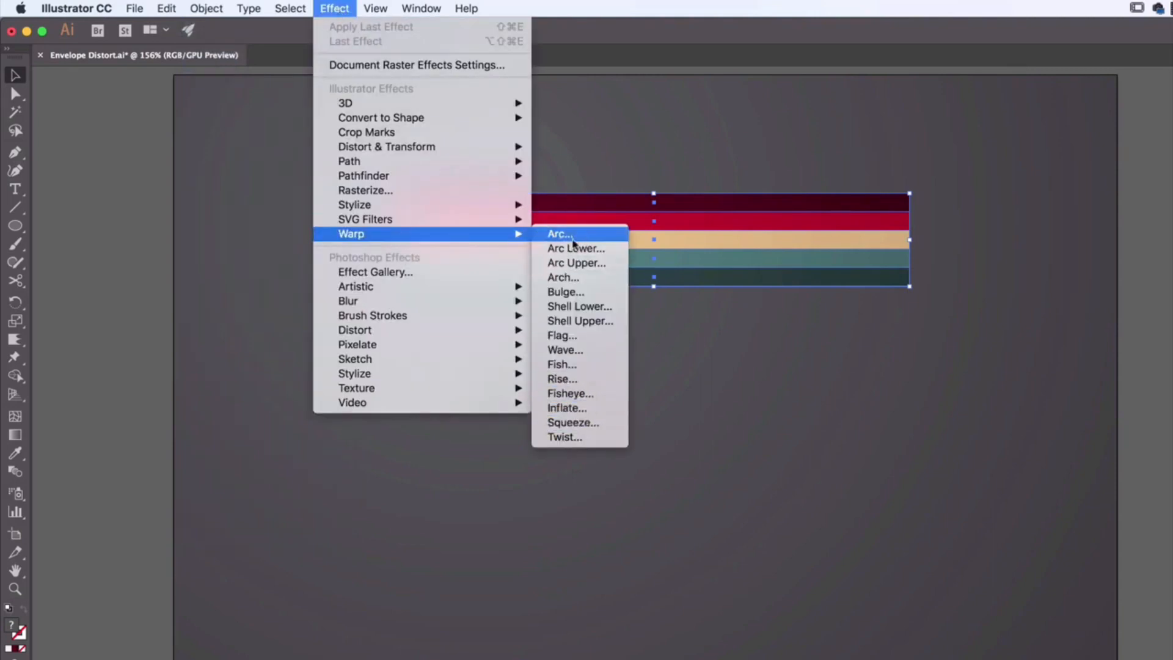
click(572, 239)
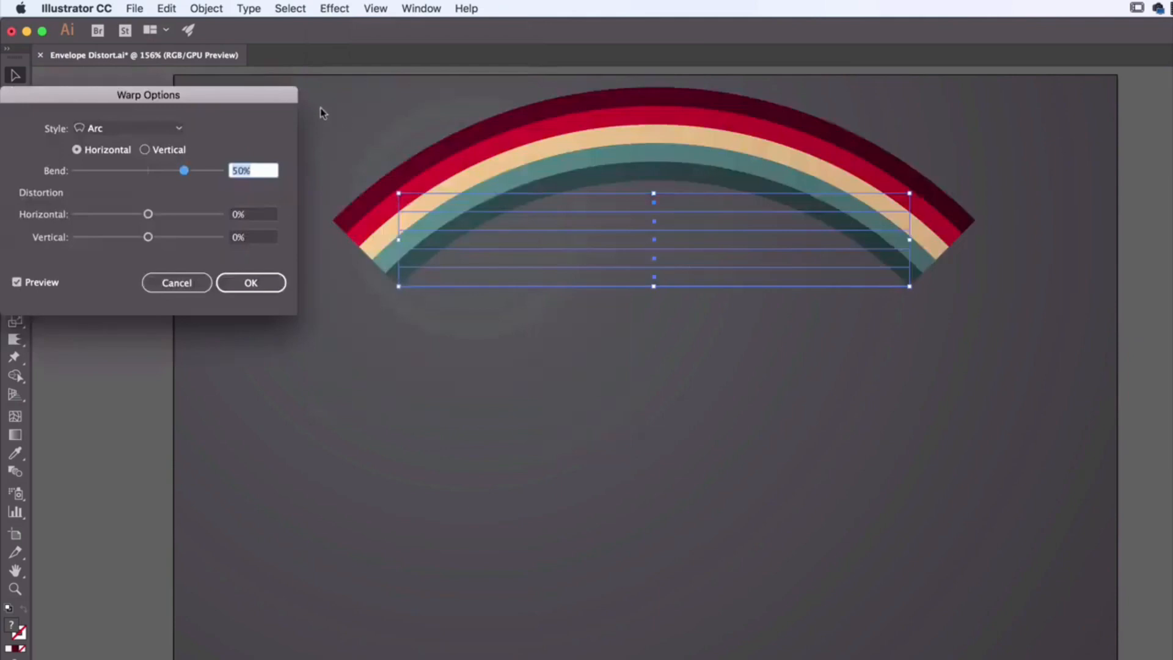
drag(266, 95, 819, 359)
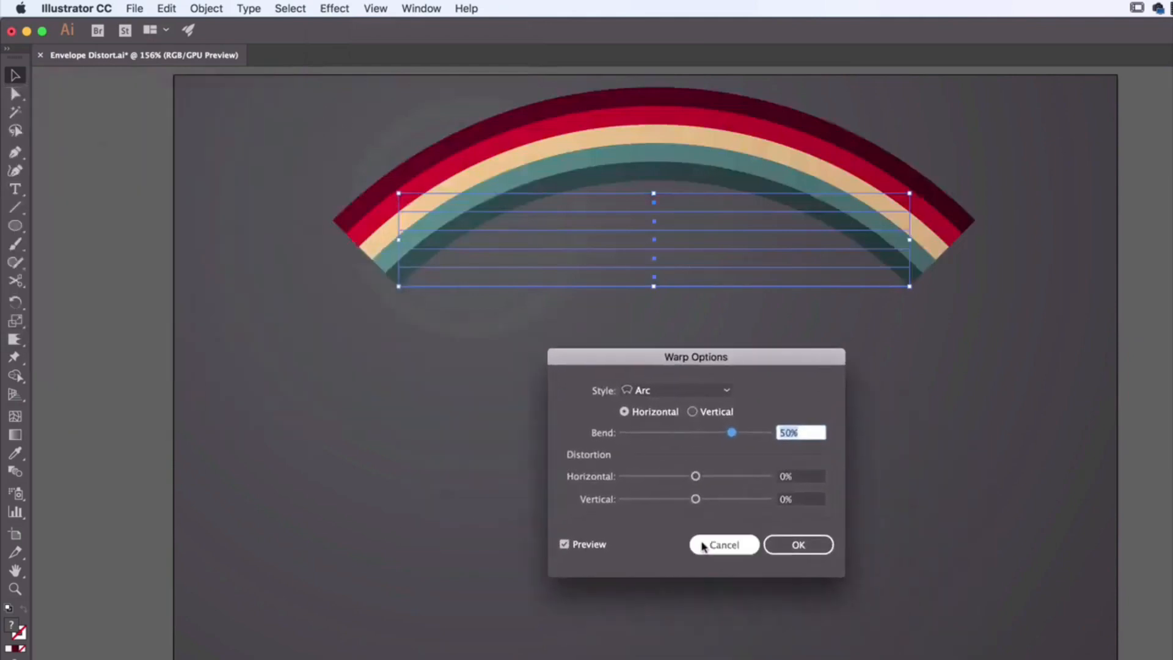
click(578, 546)
click(579, 550)
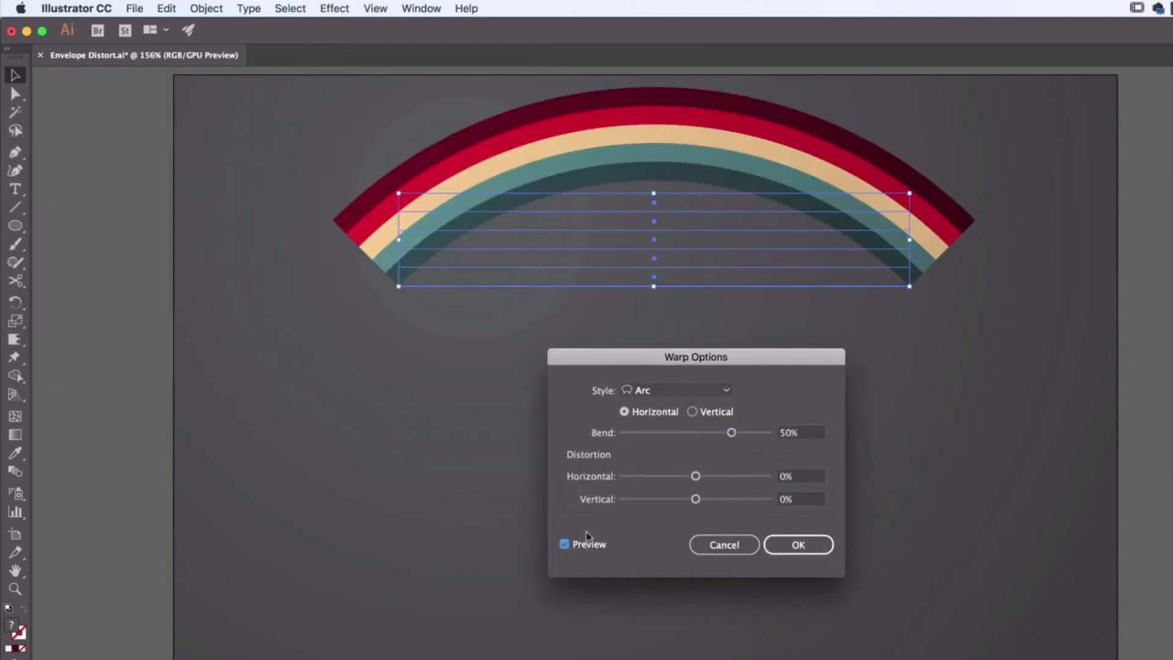
click(697, 389)
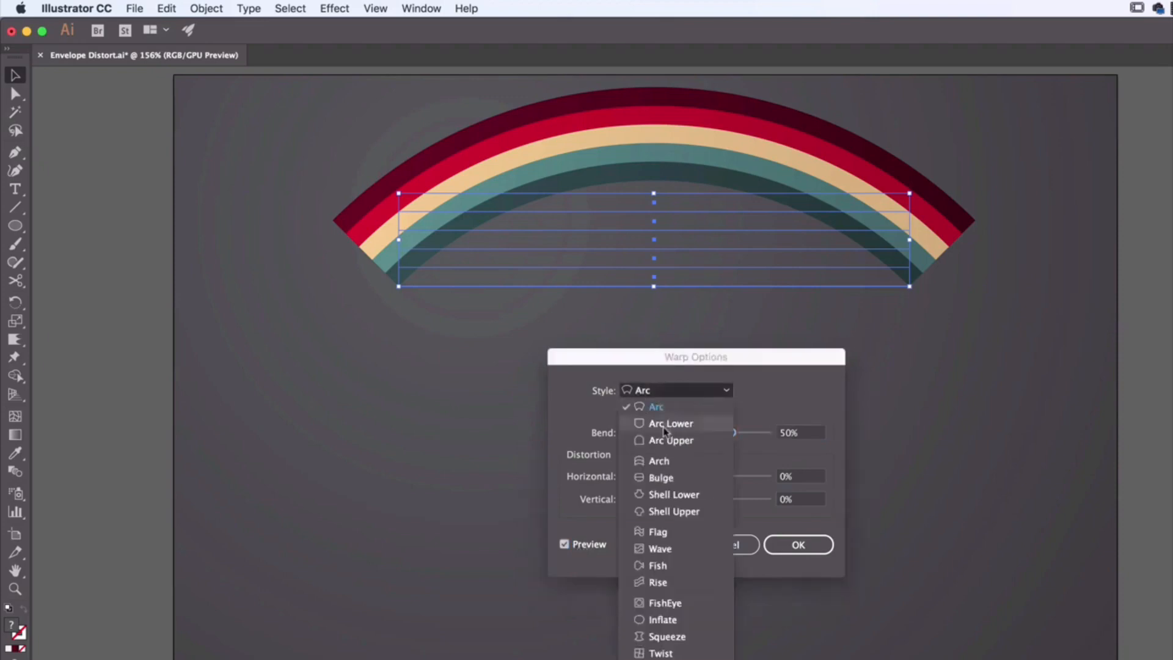
click(652, 407)
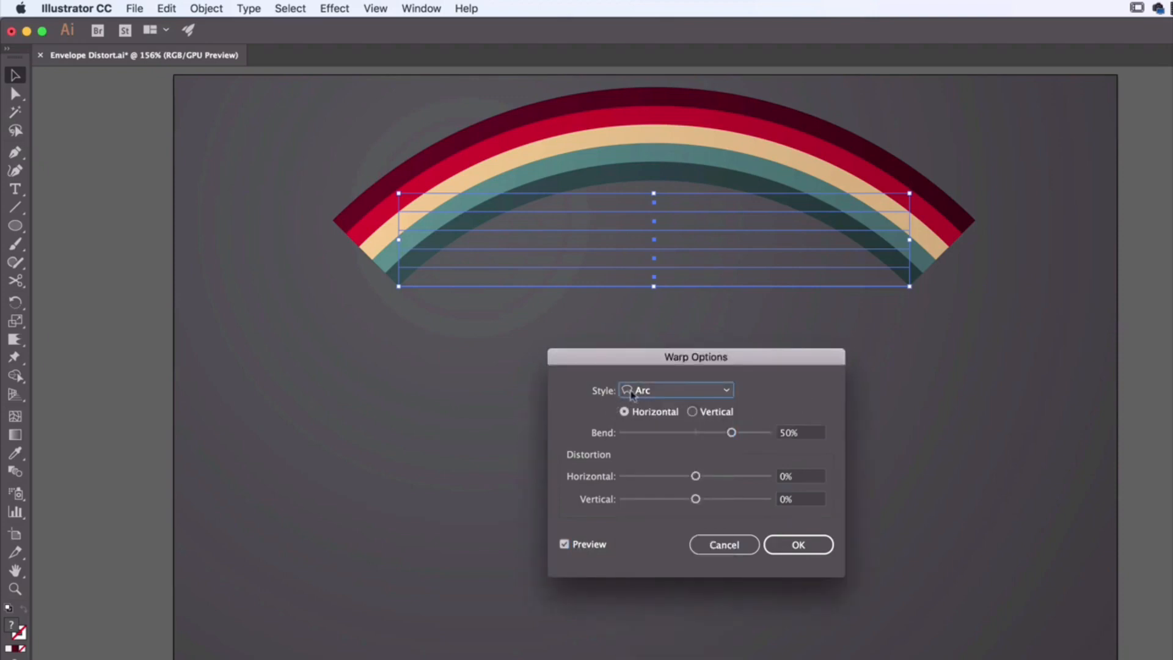
Step: Preview the Arc Lower, Arc Upper and Arch warp styles on the grouped stripes
click(631, 394)
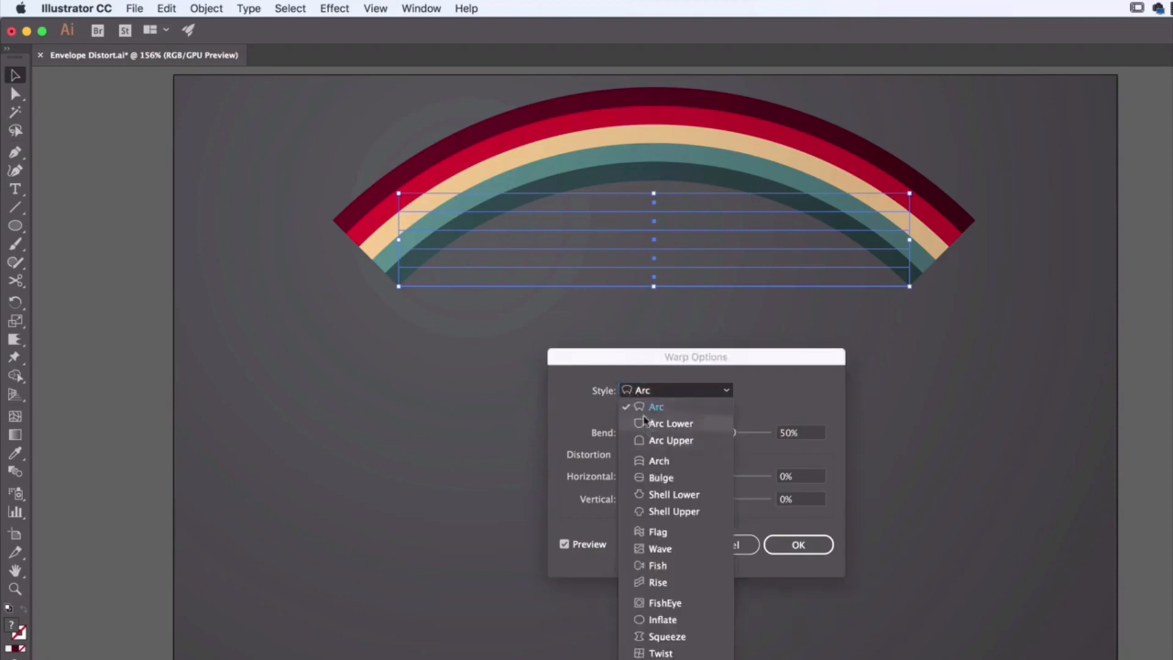
click(645, 421)
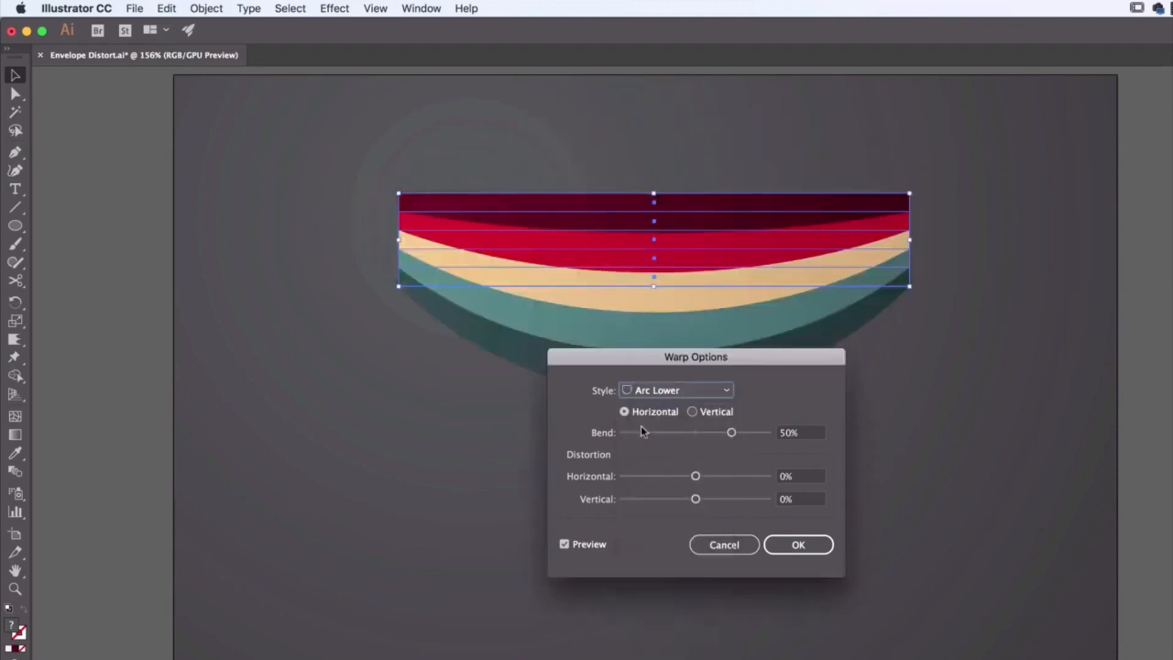
click(661, 394)
click(656, 443)
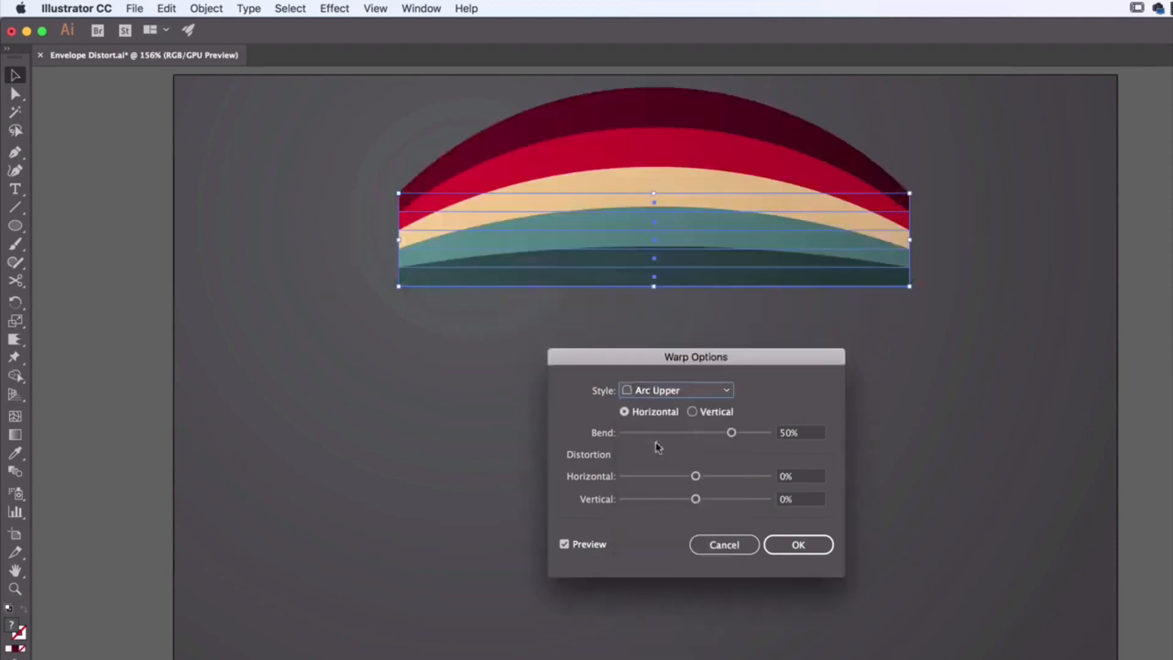
click(669, 394)
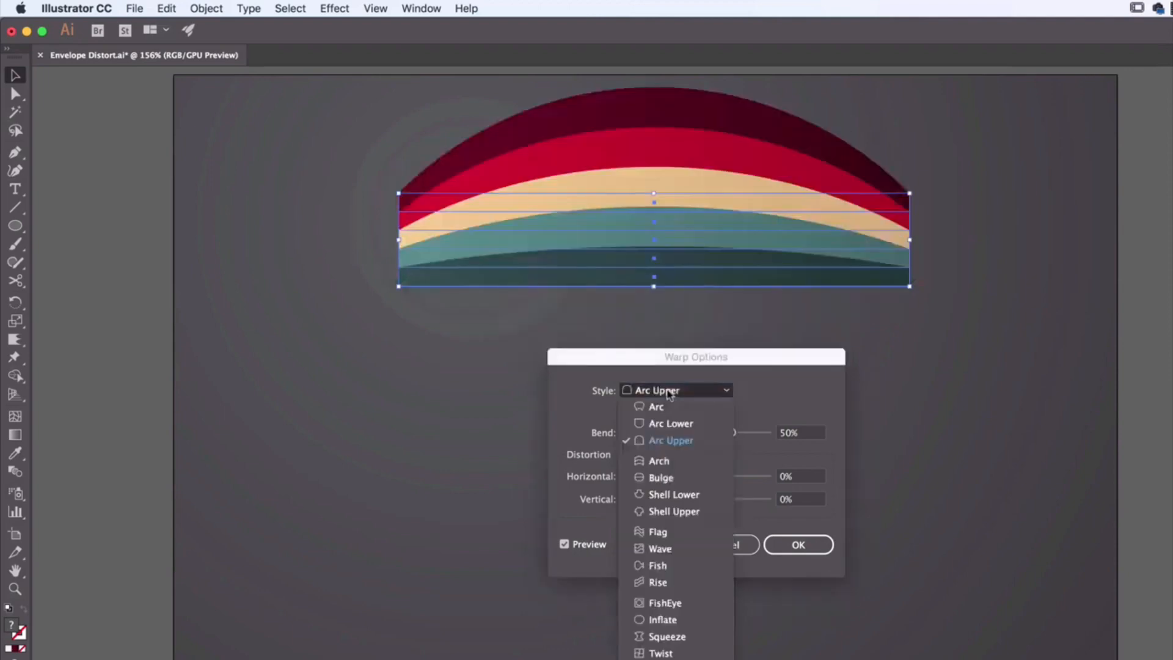
click(657, 462)
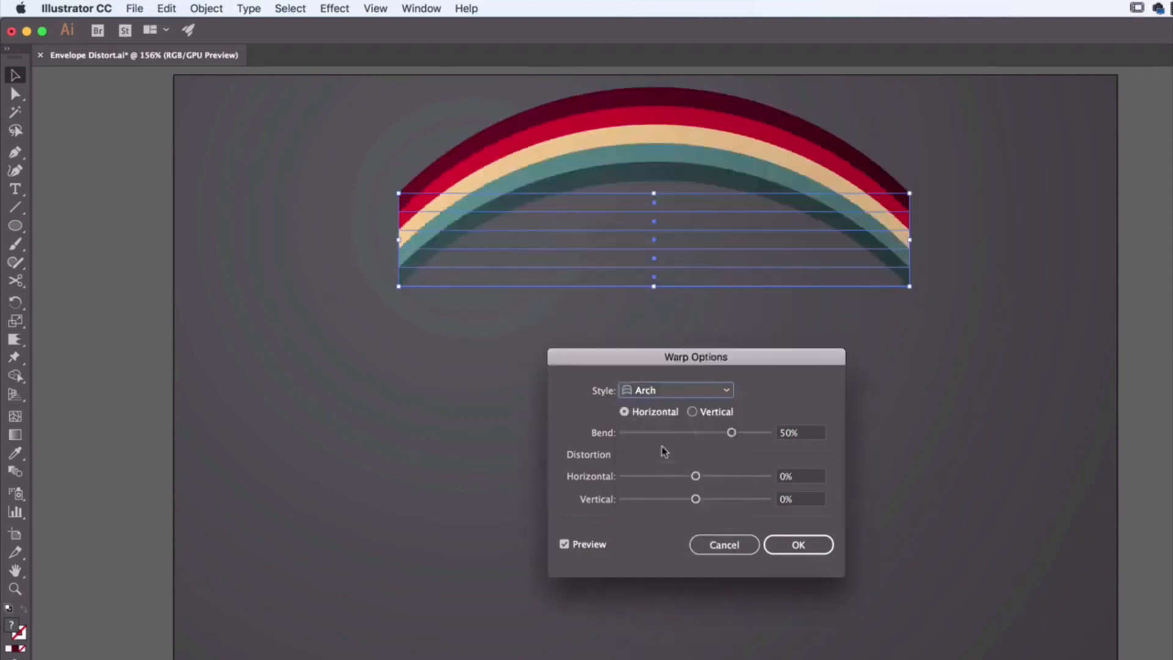
Step: Preview the Bulge, Shell Lower and Shell Upper warp styles on the grouped stripes
click(675, 391)
click(655, 478)
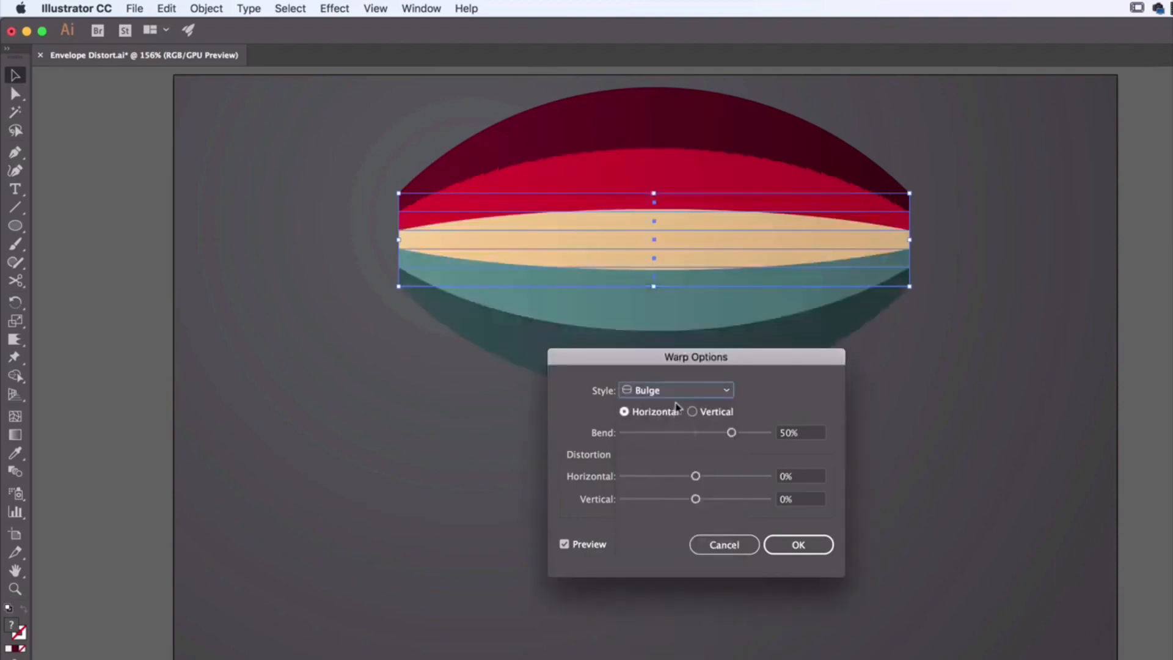
click(678, 392)
click(669, 495)
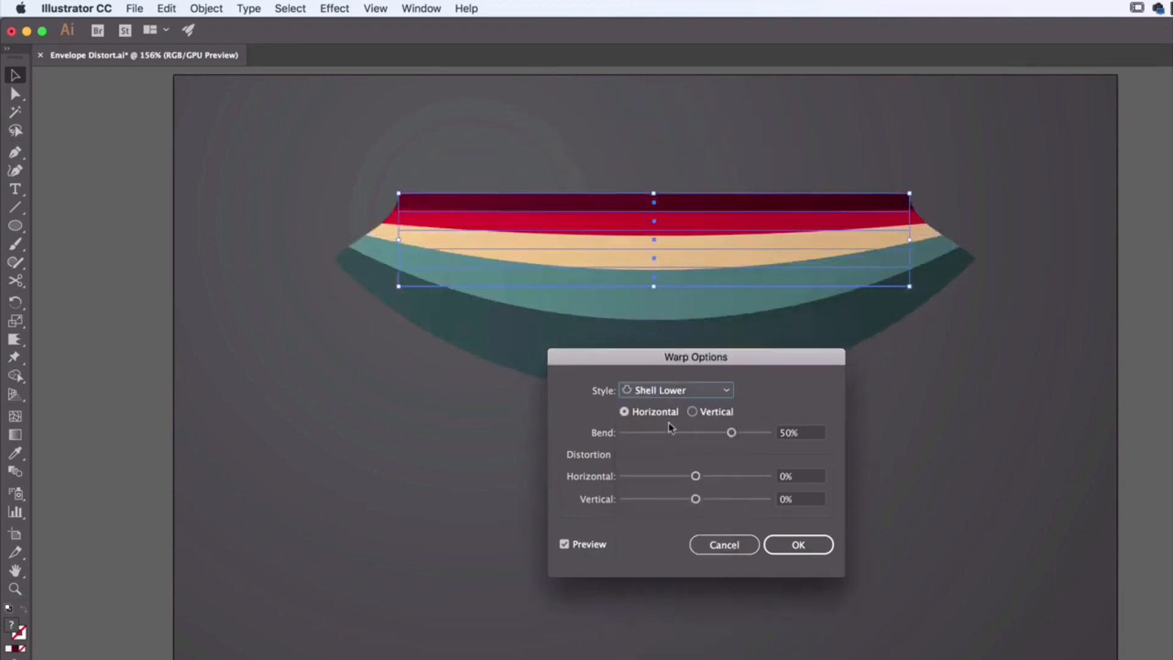
click(672, 391)
click(661, 513)
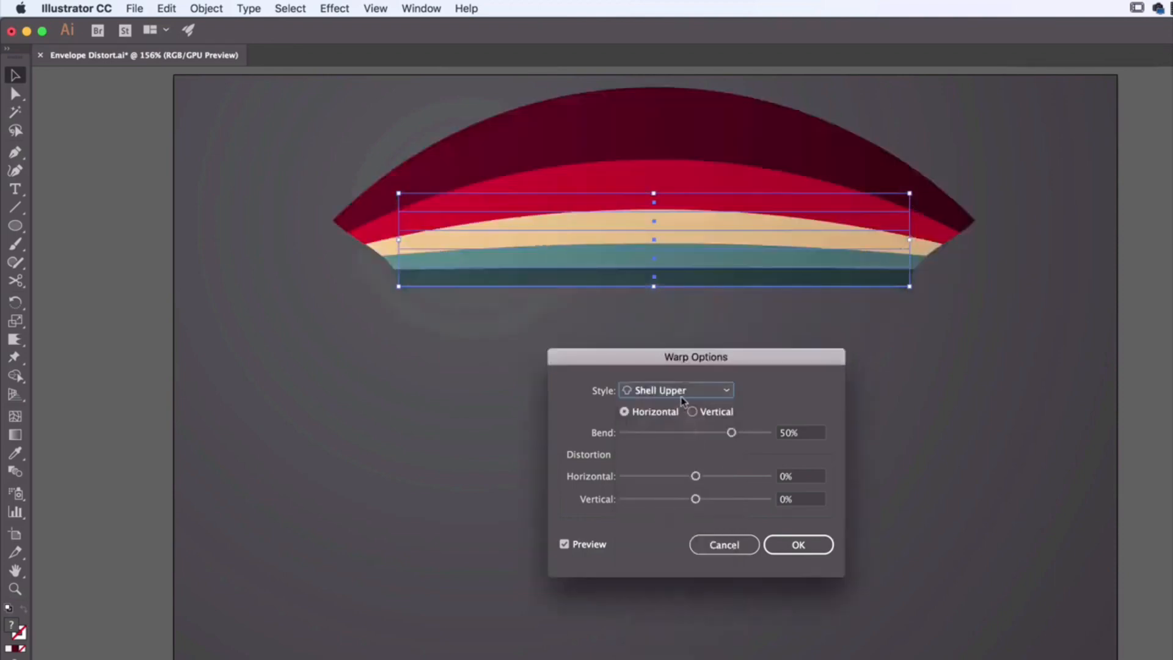
Step: Preview the Flag, Wave and Fish warp styles on the grouped stripes
click(678, 391)
click(663, 531)
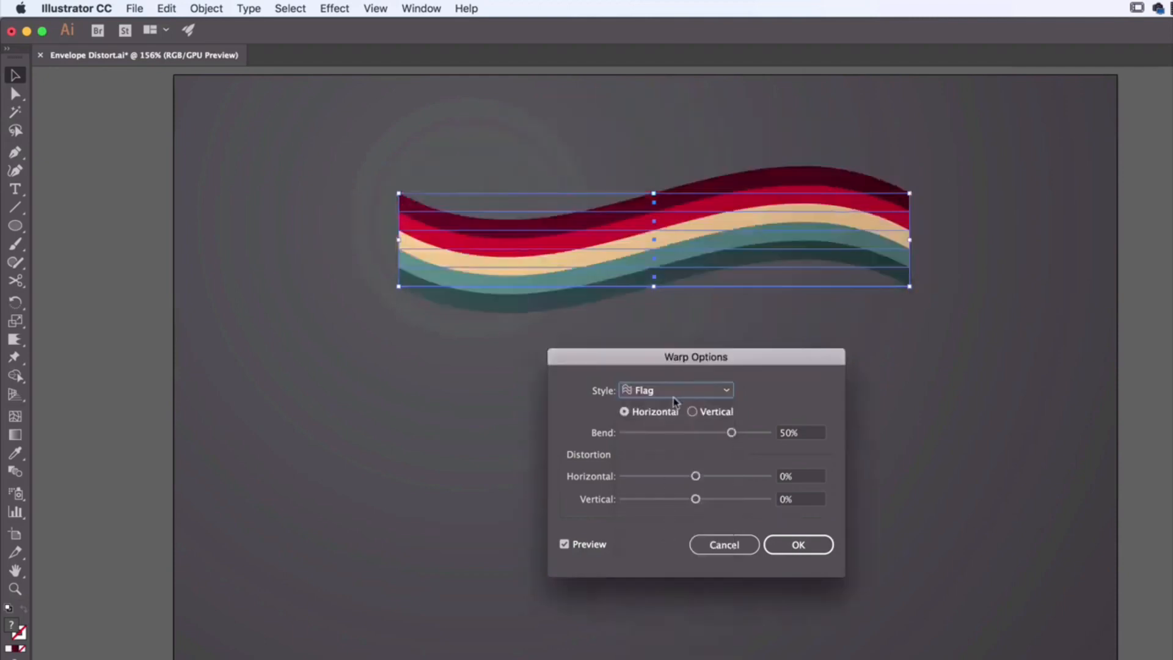
click(675, 394)
click(663, 548)
click(678, 394)
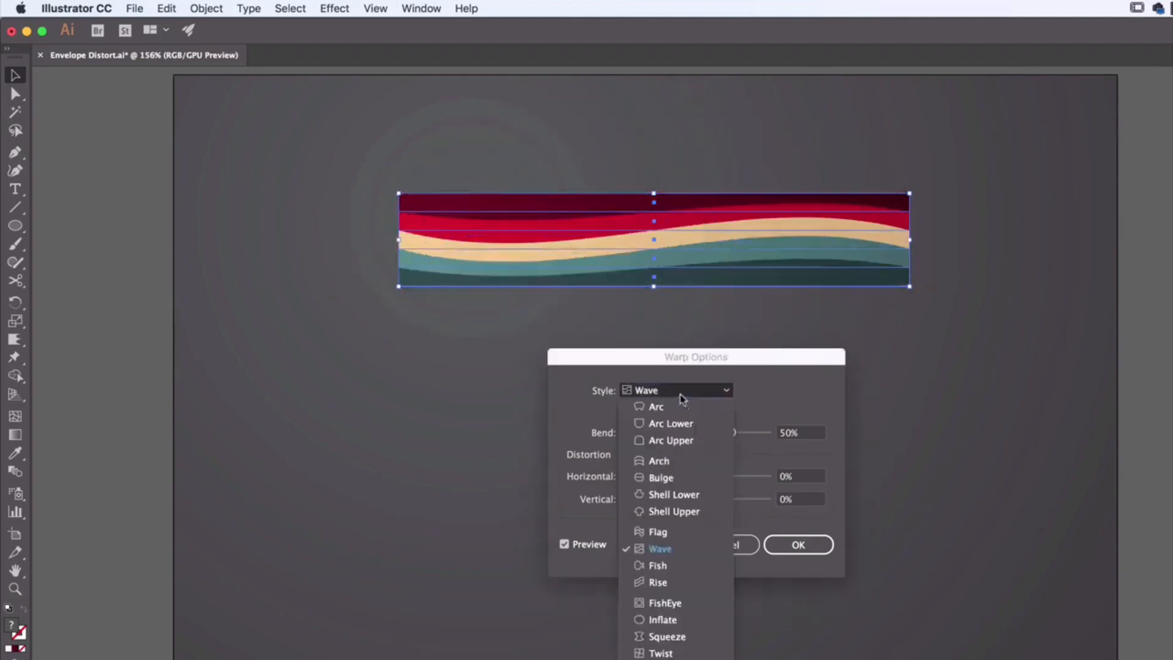
click(674, 563)
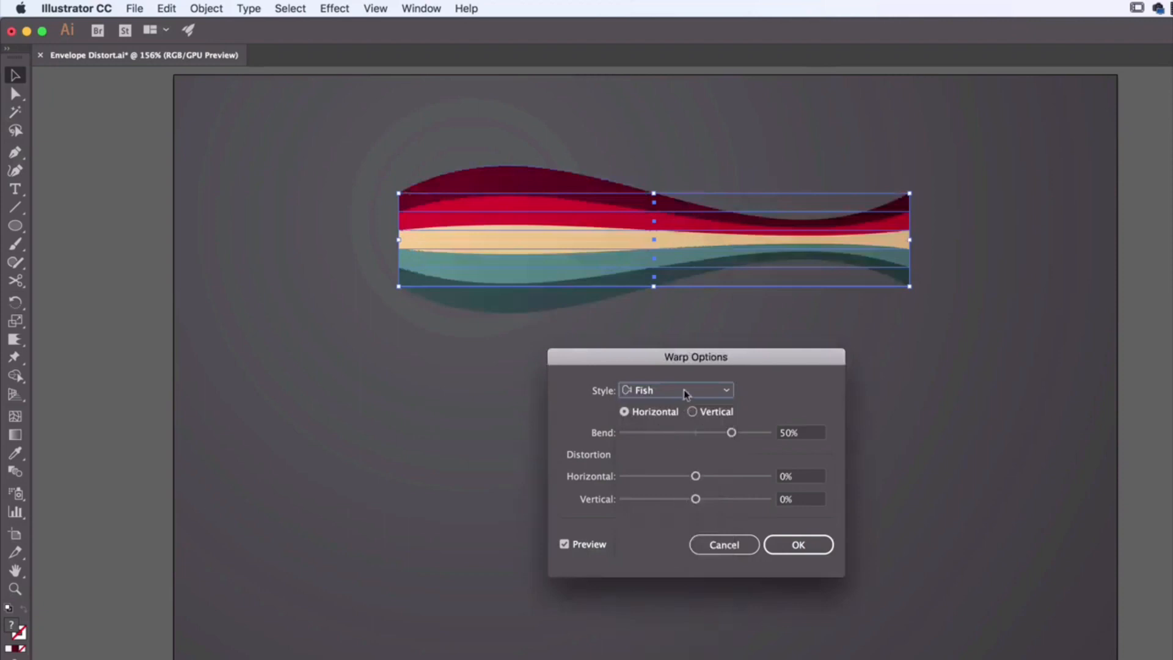
Step: Preview the Rise, FishEye and Inflate warp styles on the grouped stripes
click(686, 392)
click(661, 585)
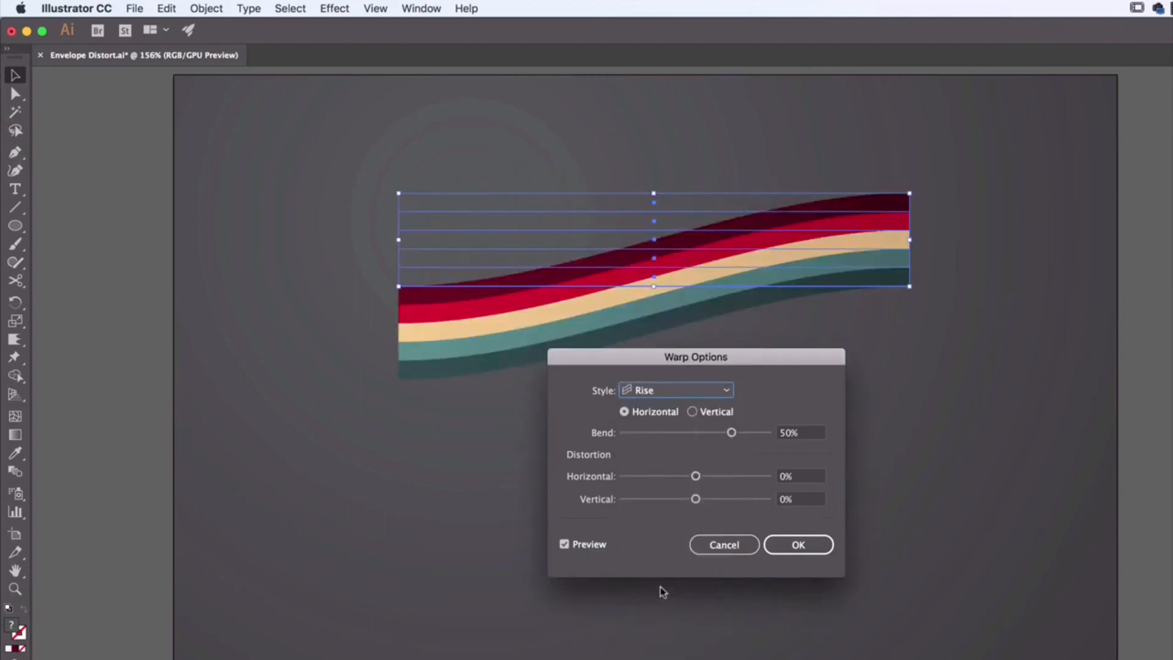
click(682, 394)
click(664, 603)
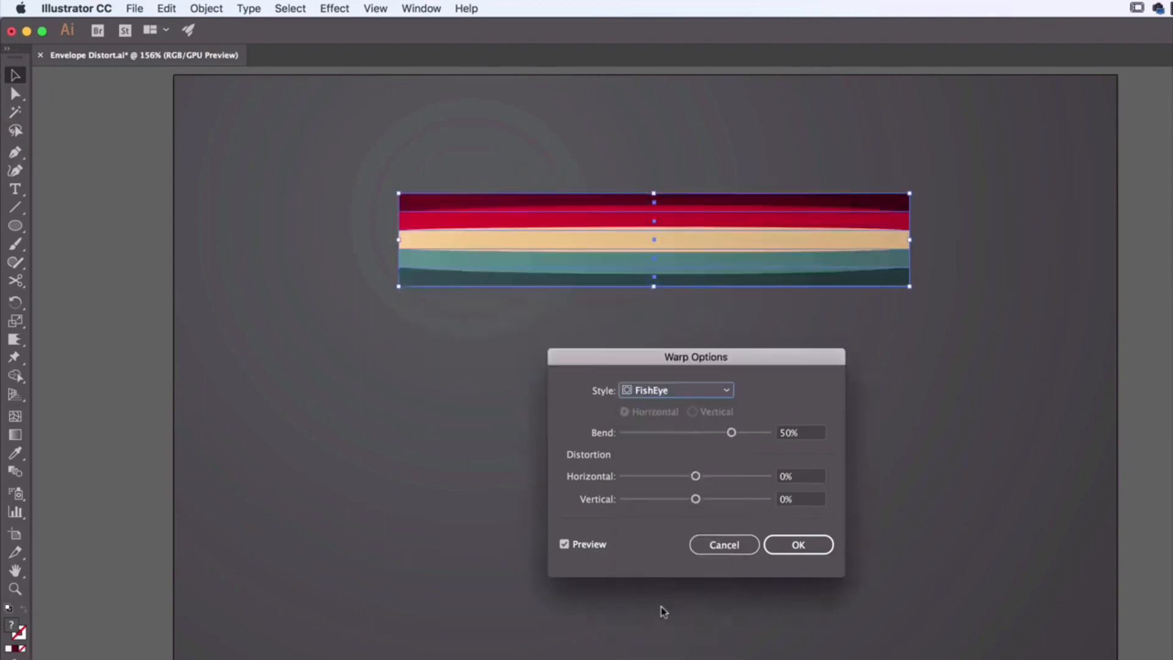
click(679, 394)
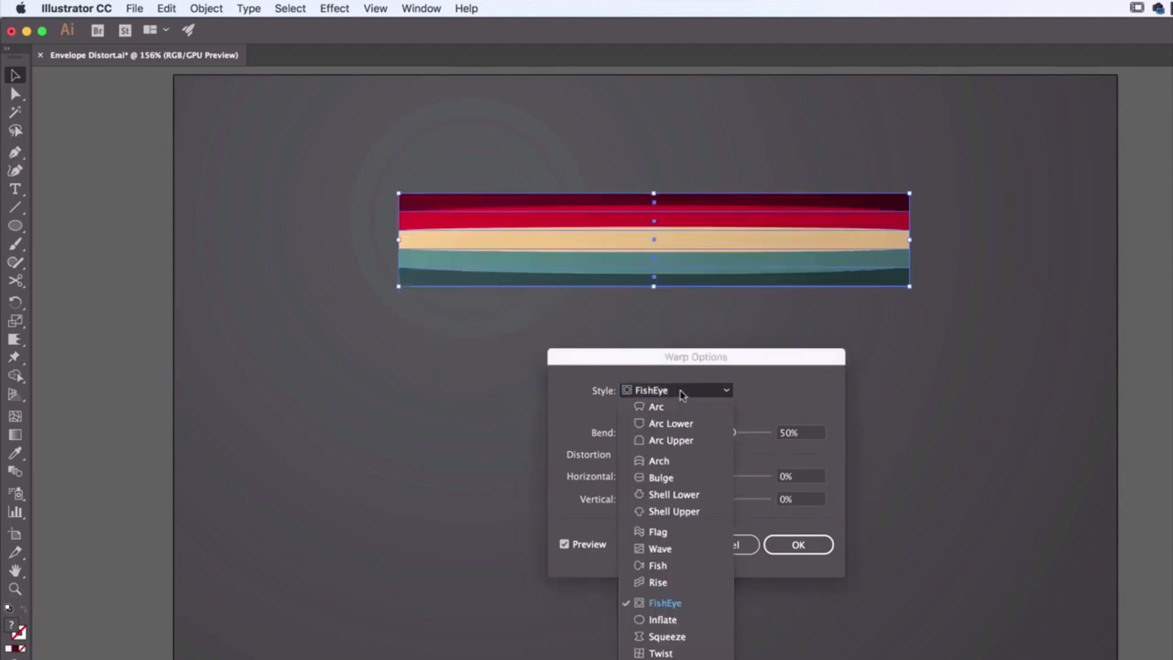
click(666, 621)
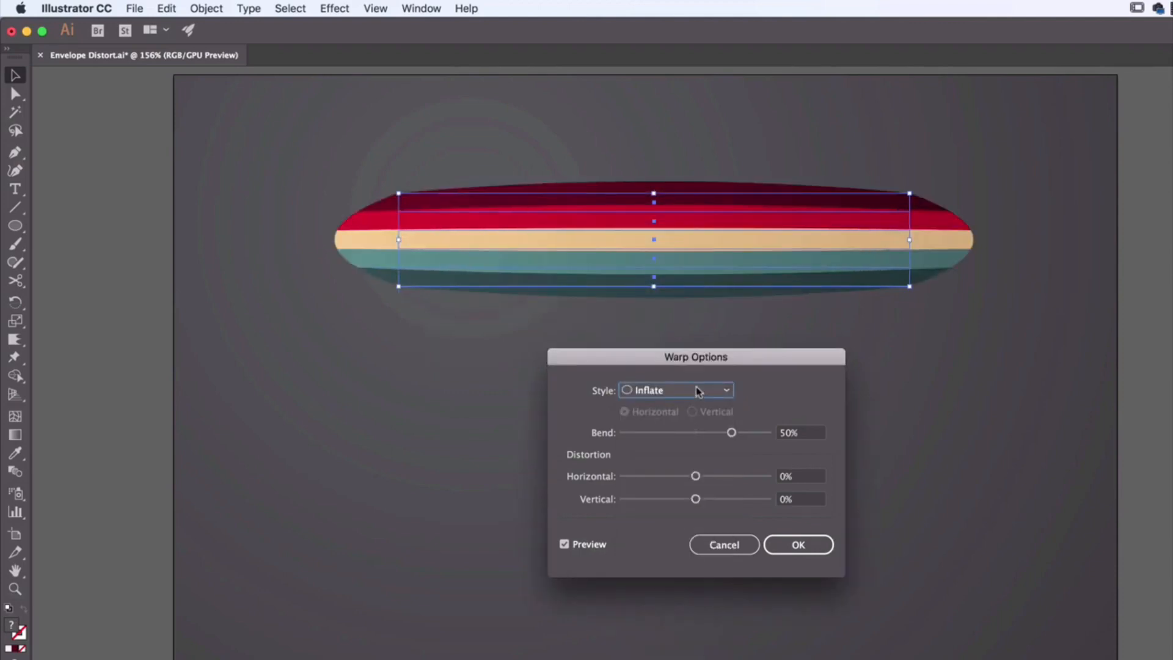
Step: Preview the Squeeze and Twist warp styles on the grouped stripes, and return the style to Arc
click(698, 392)
click(685, 634)
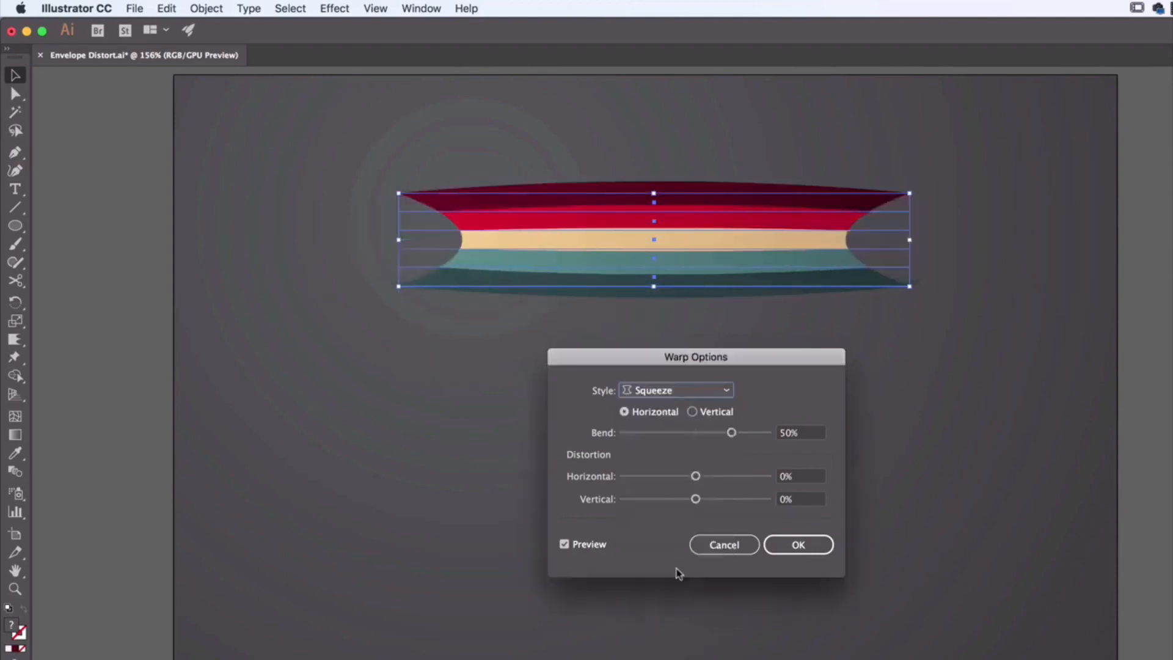
click(696, 393)
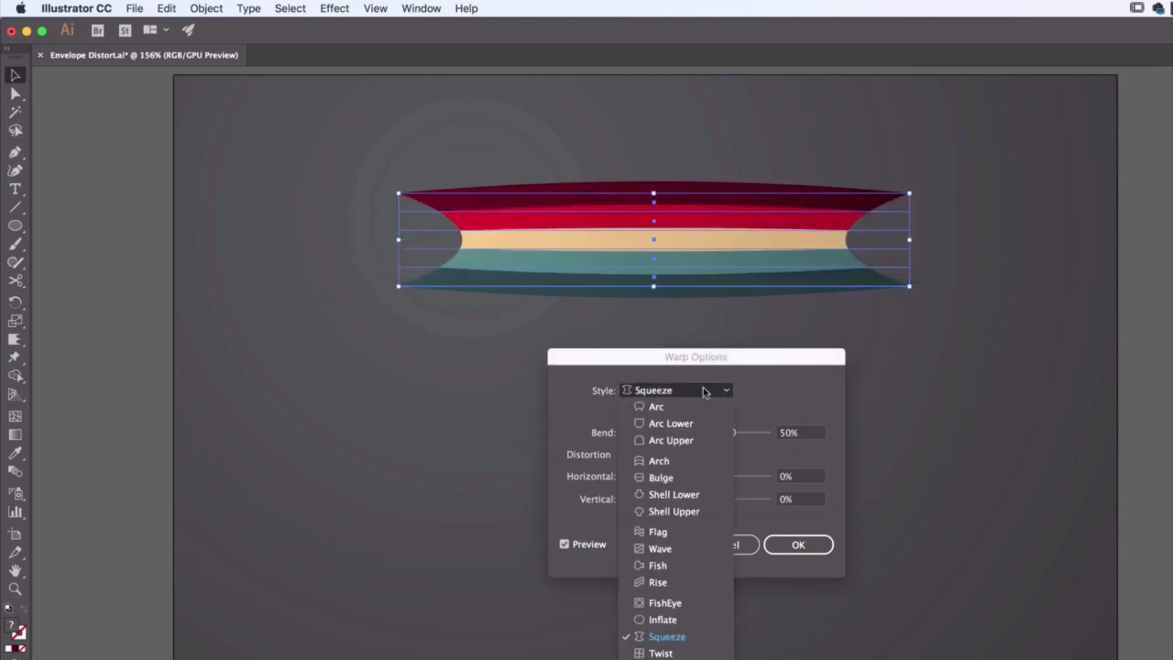
click(666, 654)
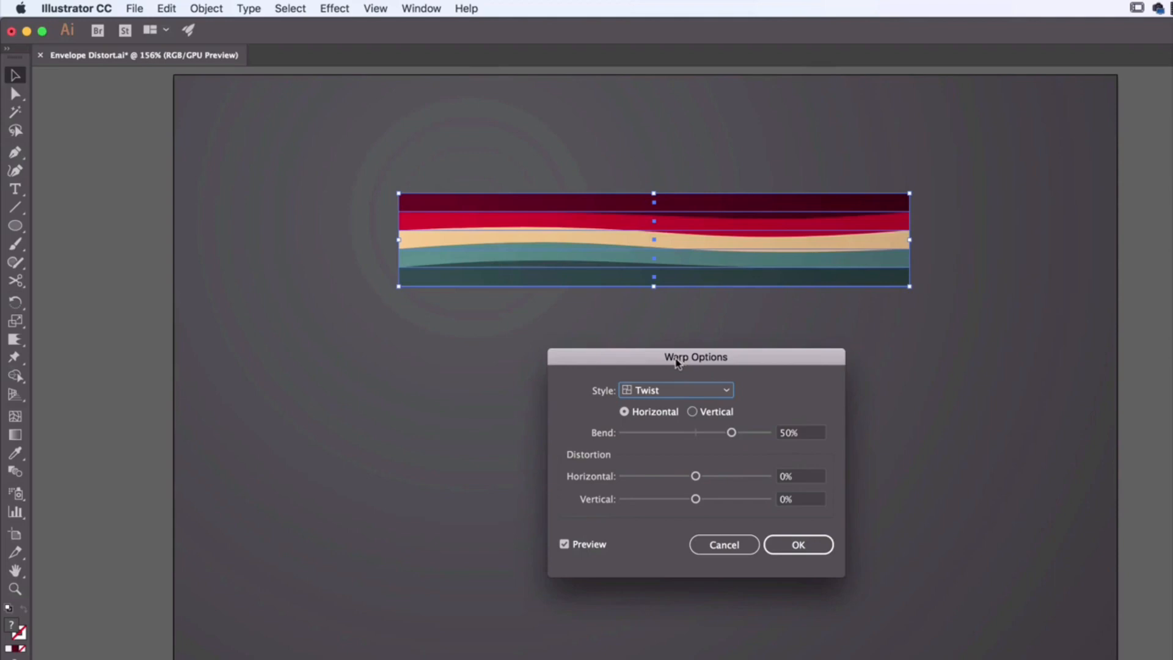
click(675, 391)
click(671, 405)
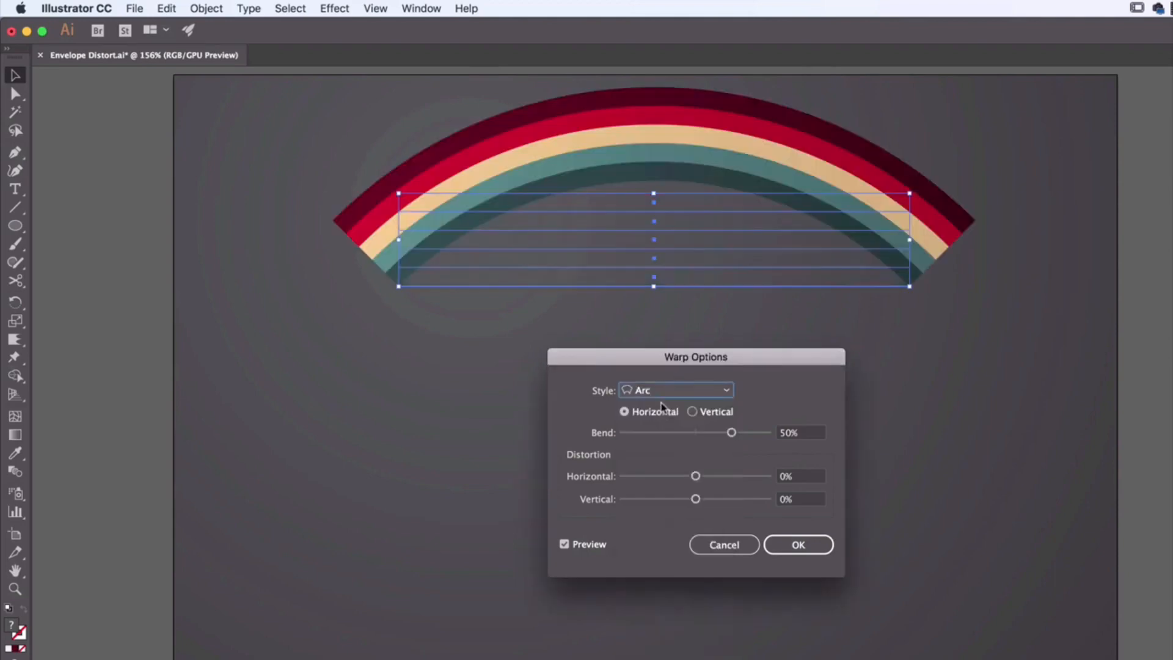
Step: Preview the Flag warp vertically and horizontally, and set bend to 57%, horizontal distortion to 88% and vertical distortion to 17%
click(672, 389)
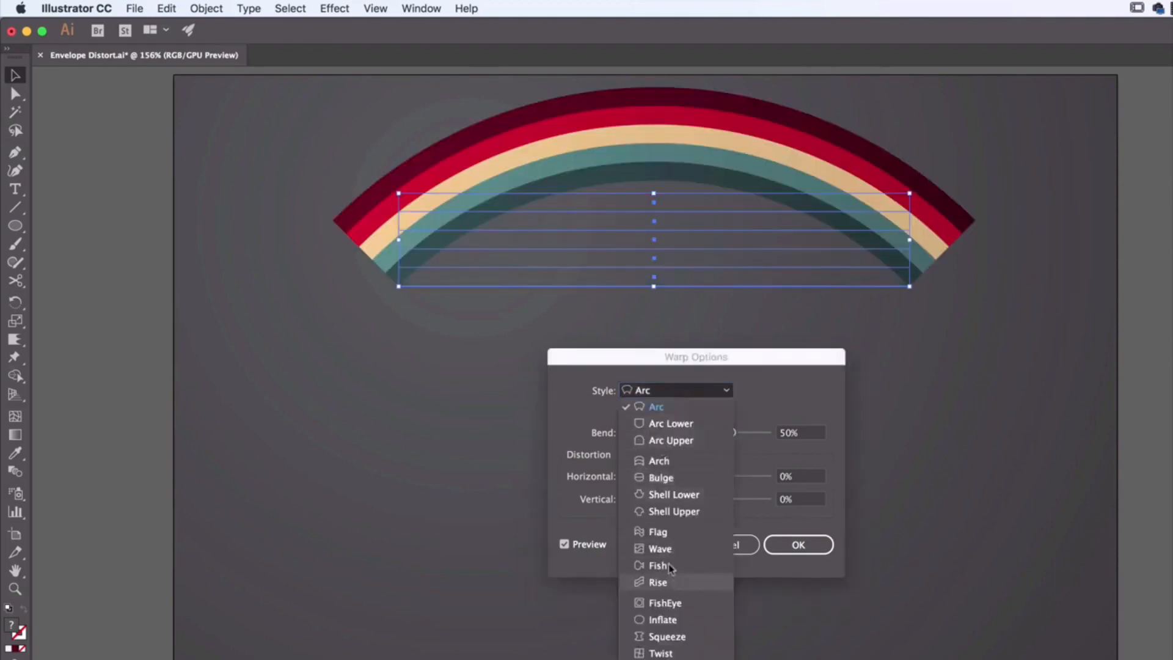
click(660, 532)
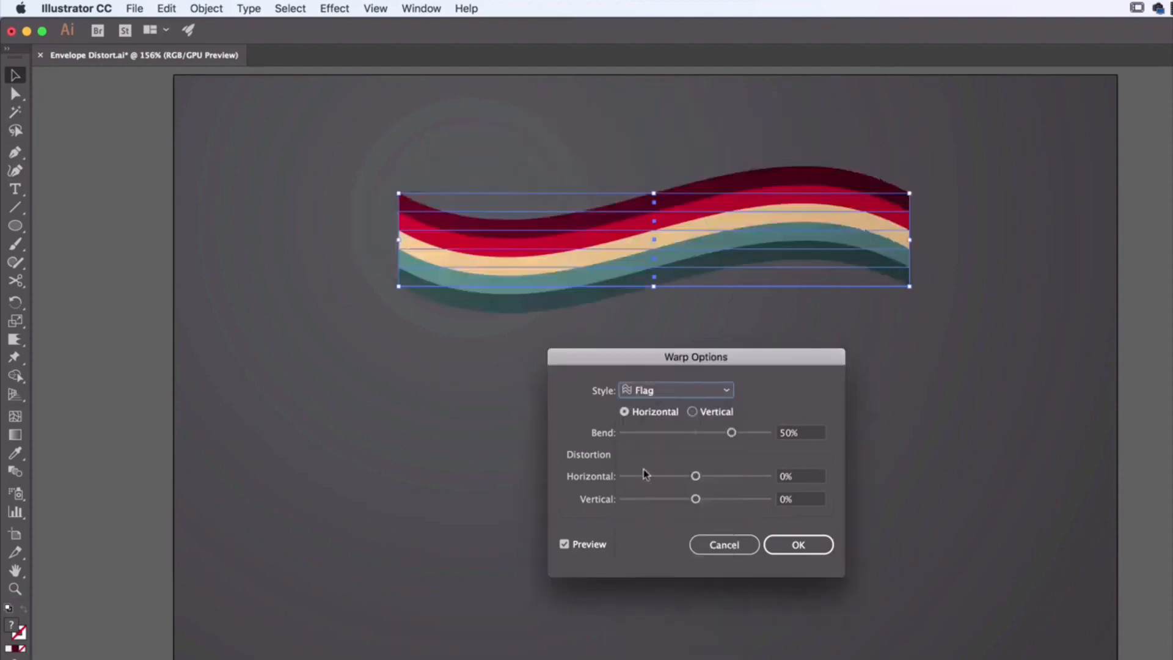
click(694, 413)
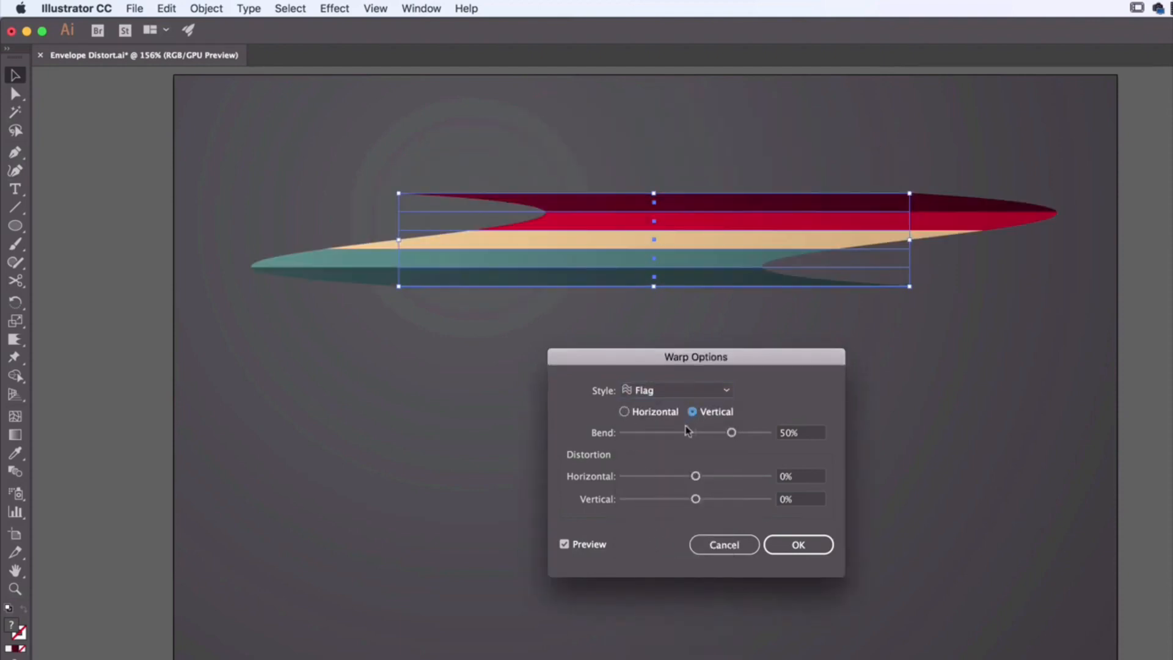
click(653, 410)
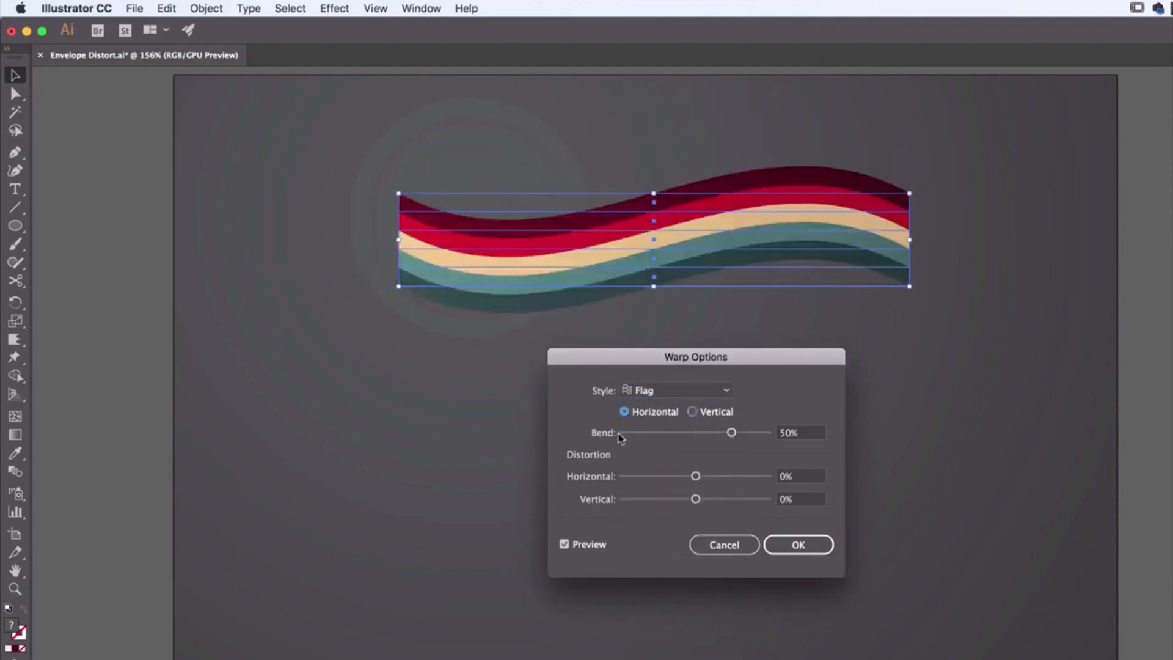
mouse_move(730, 434)
mouse_down()
mouse_move(671, 435)
mouse_move(765, 440)
mouse_move(738, 441)
mouse_up()
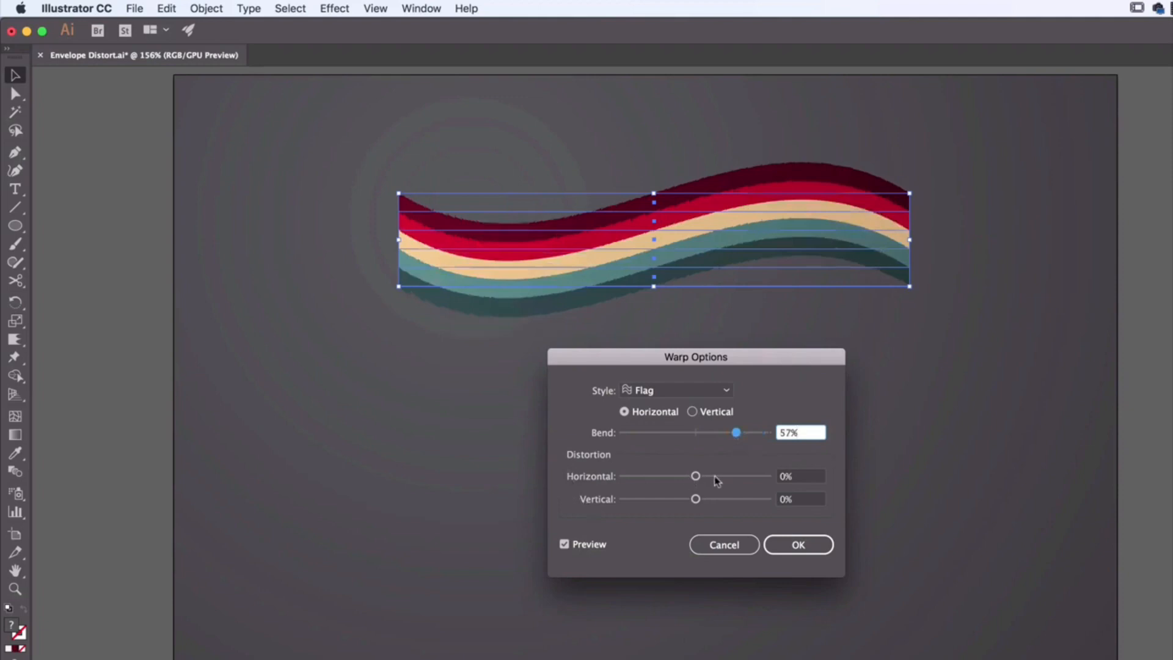
drag(717, 481, 709, 505)
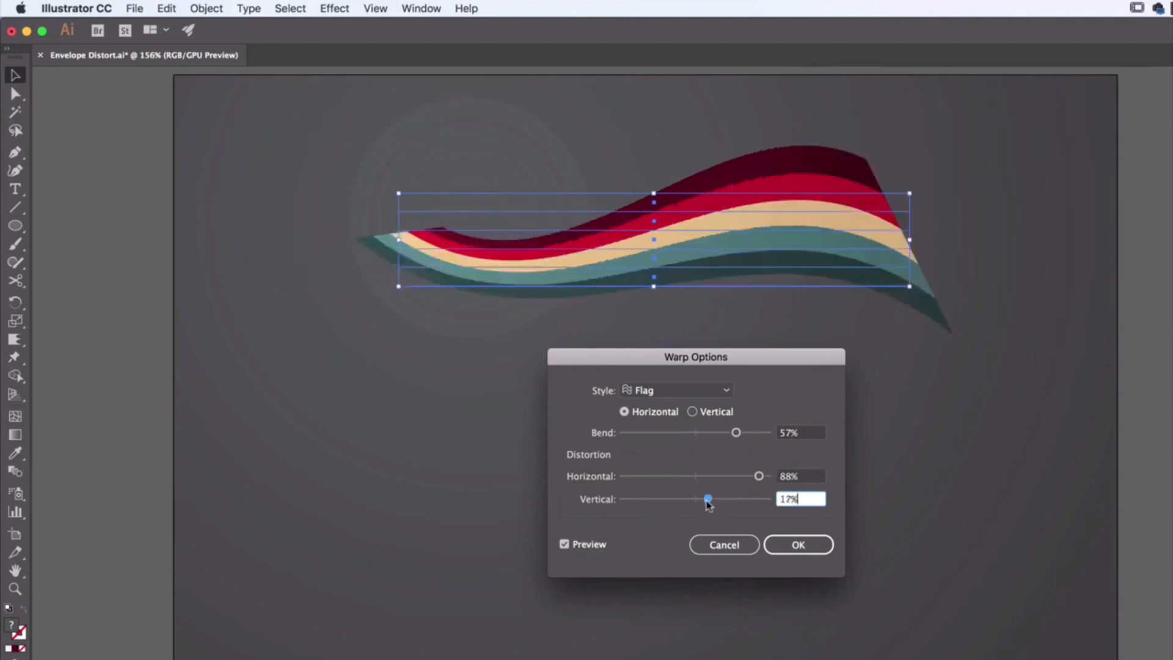
Step: Preview the Arch style with 54% horizontal distortion, and the Bulge and Shell Lower styles with the same settings
click(678, 391)
click(655, 461)
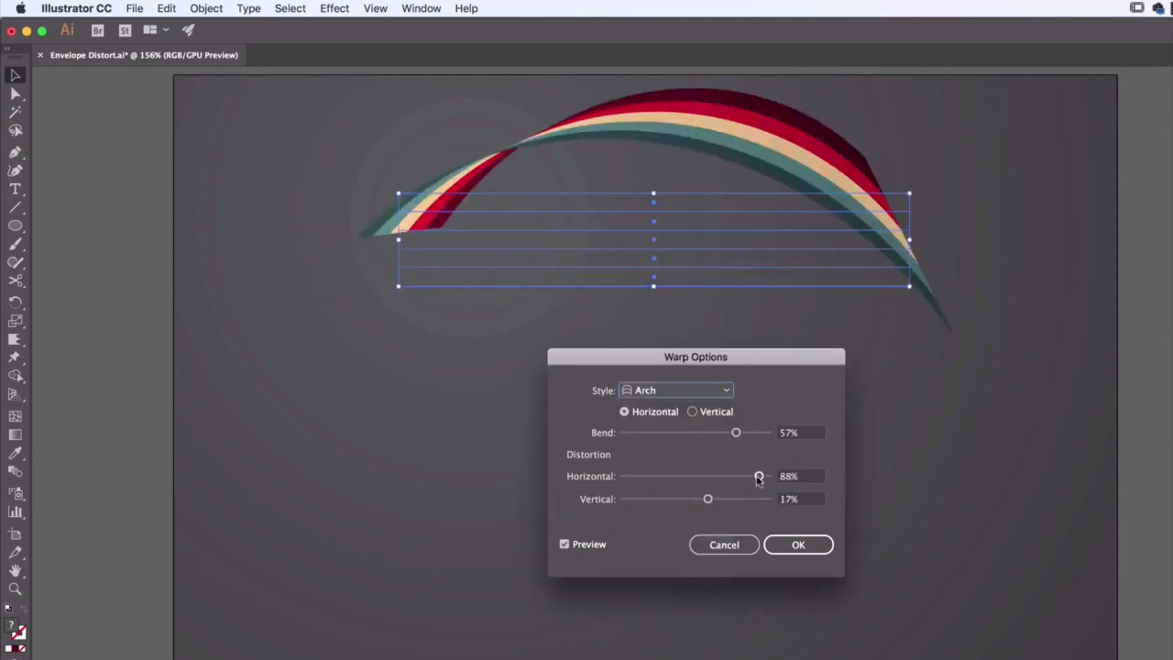
drag(759, 479, 736, 471)
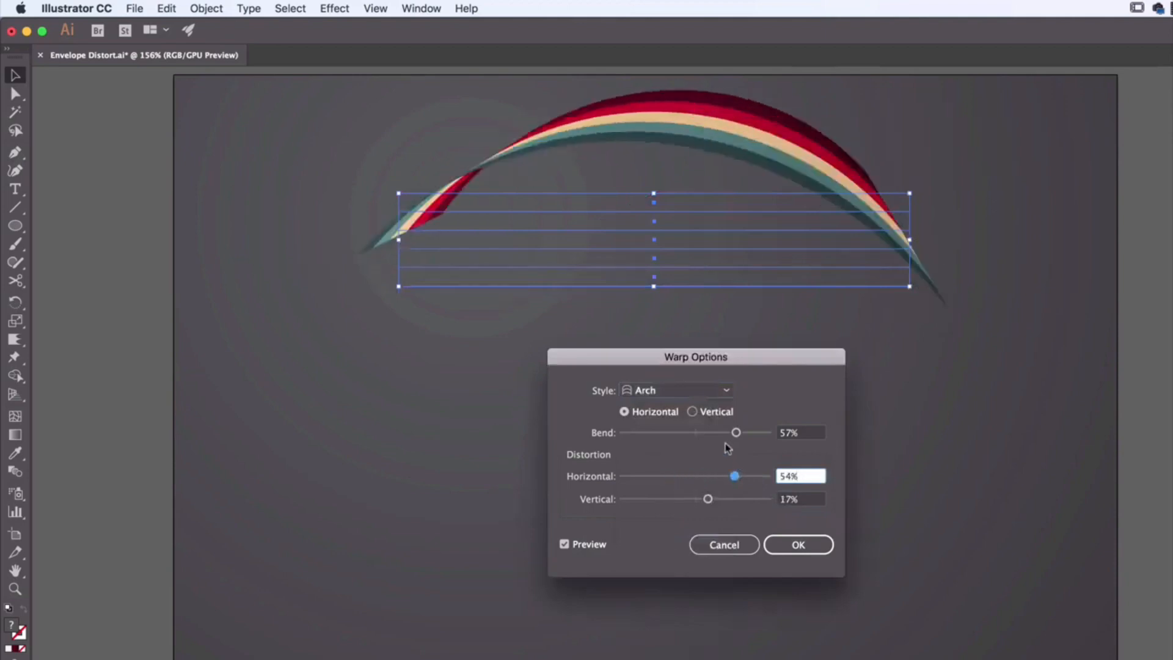
click(691, 391)
click(657, 478)
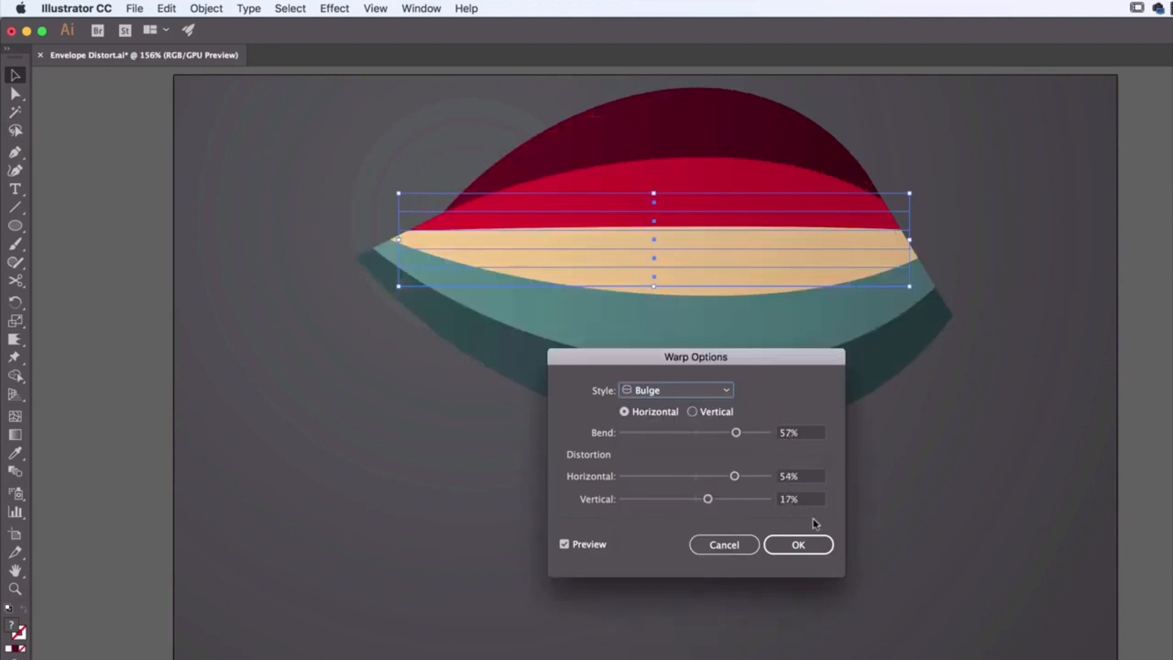
click(653, 397)
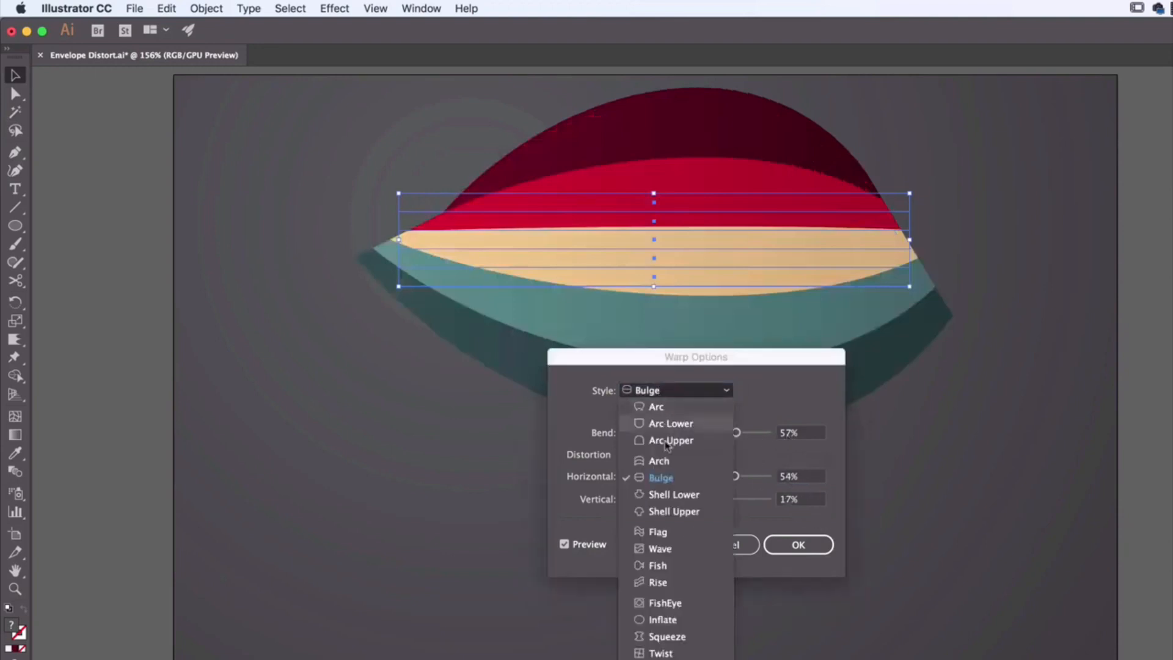
click(669, 494)
Step: Reset the horizontal and vertical distortion to 0% and preview Shell Lower with a 46% bend in vertical orientation
click(800, 435)
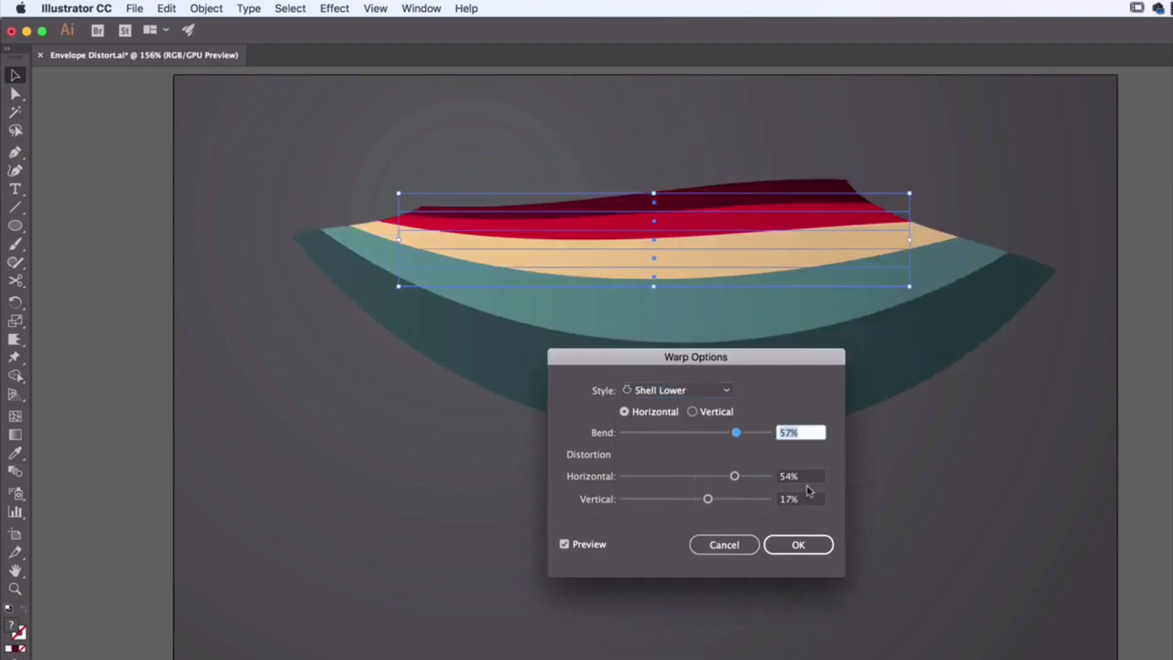
key(Tab)
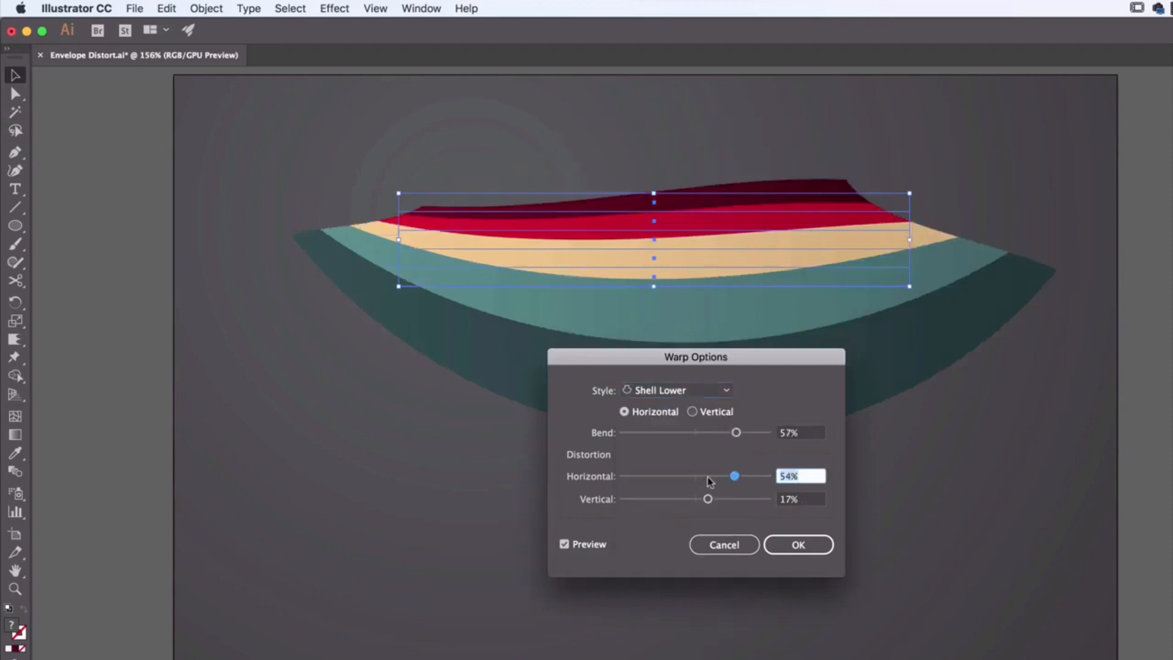
text(0)
key(Tab)
text(0)
key(Tab)
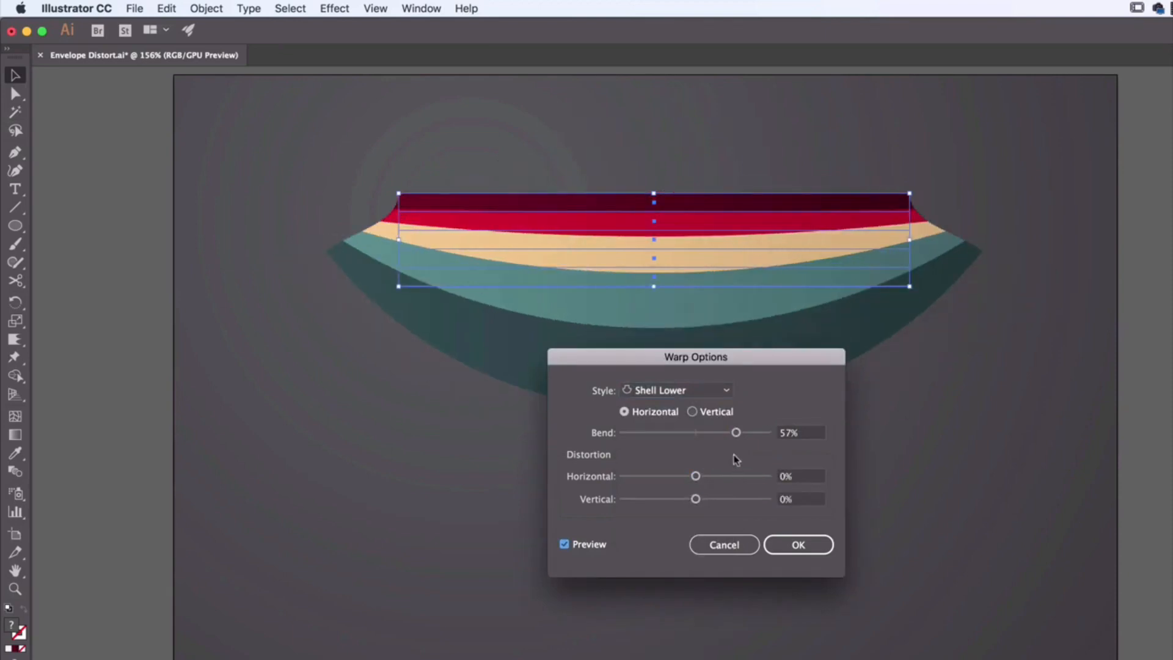
drag(736, 432, 728, 434)
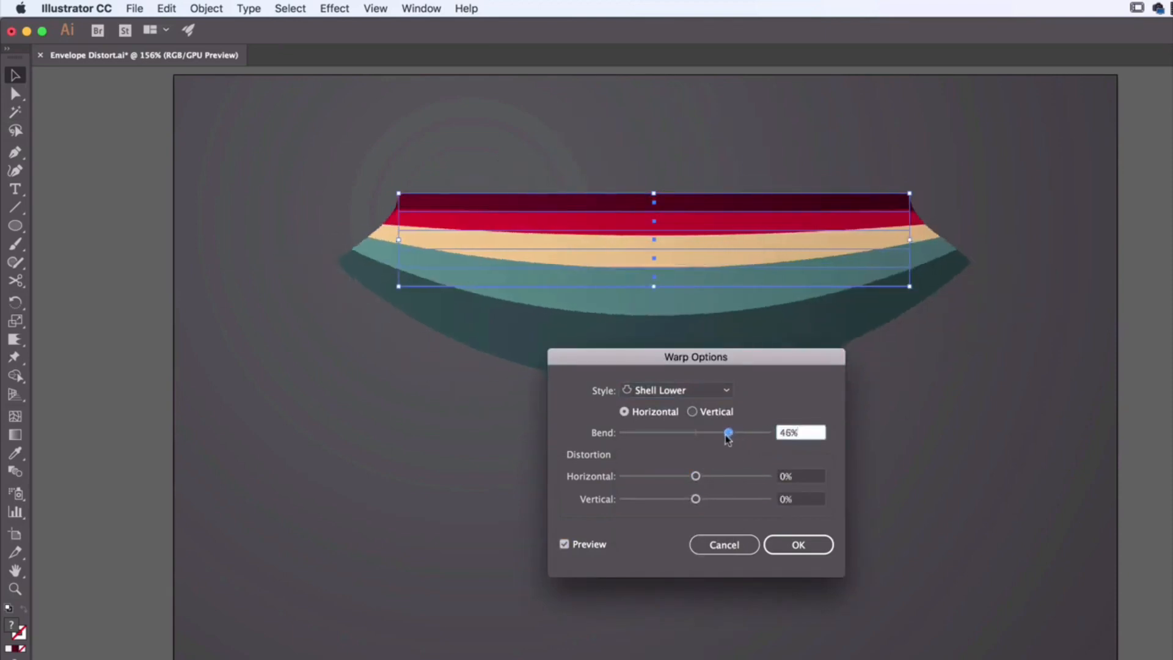
click(693, 413)
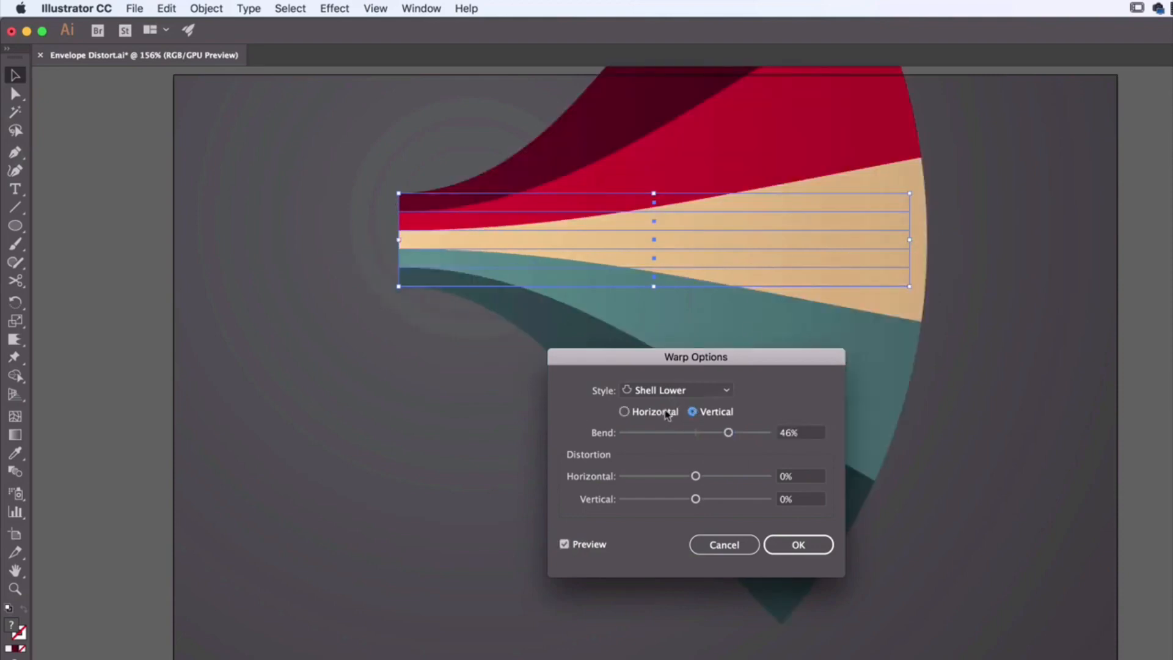
Step: Apply a horizontal Flag warp with 76% bend and 100% horizontal distortion, and move the stripes towards the middle of the artboard
click(682, 391)
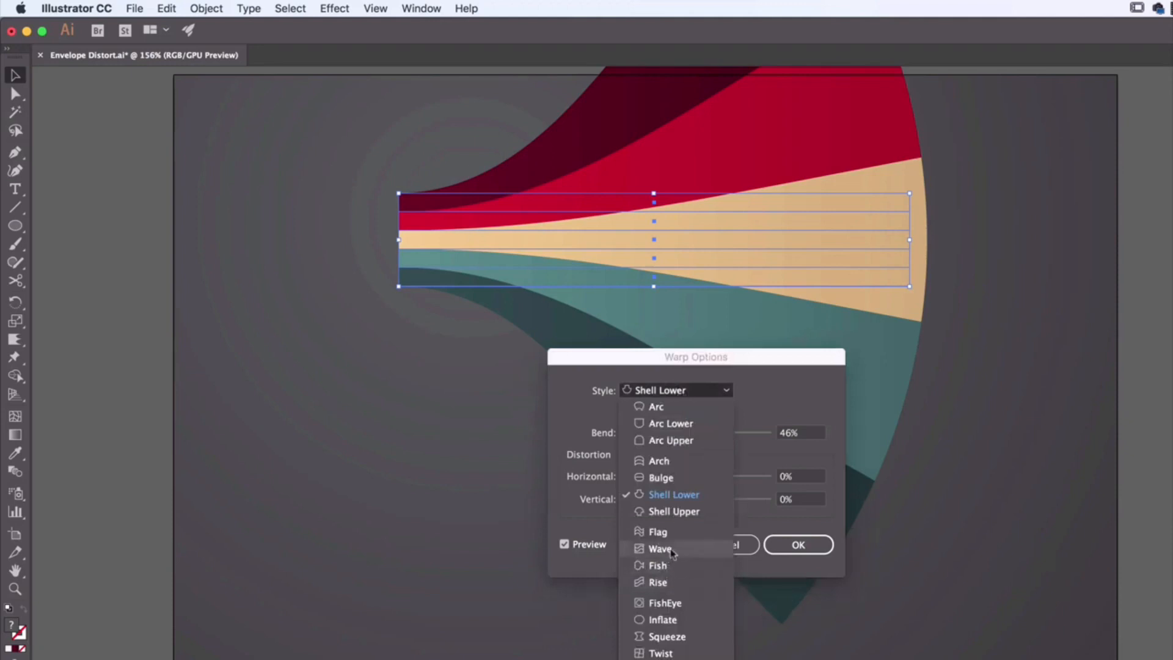
click(657, 532)
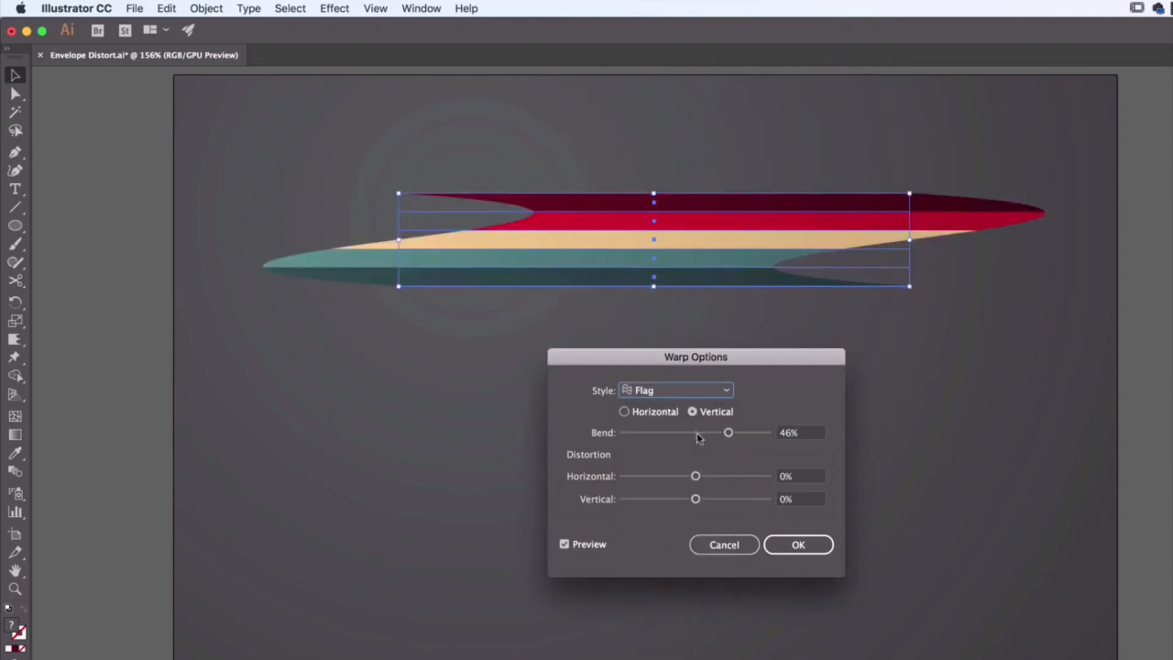
click(640, 414)
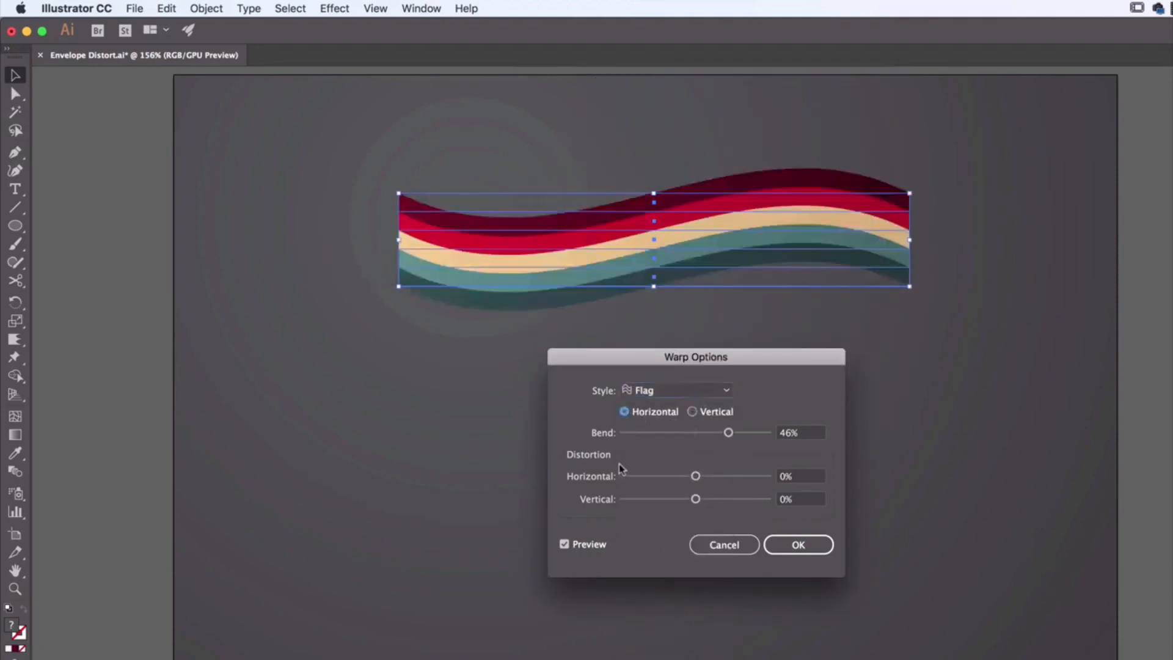
drag(695, 476, 756, 482)
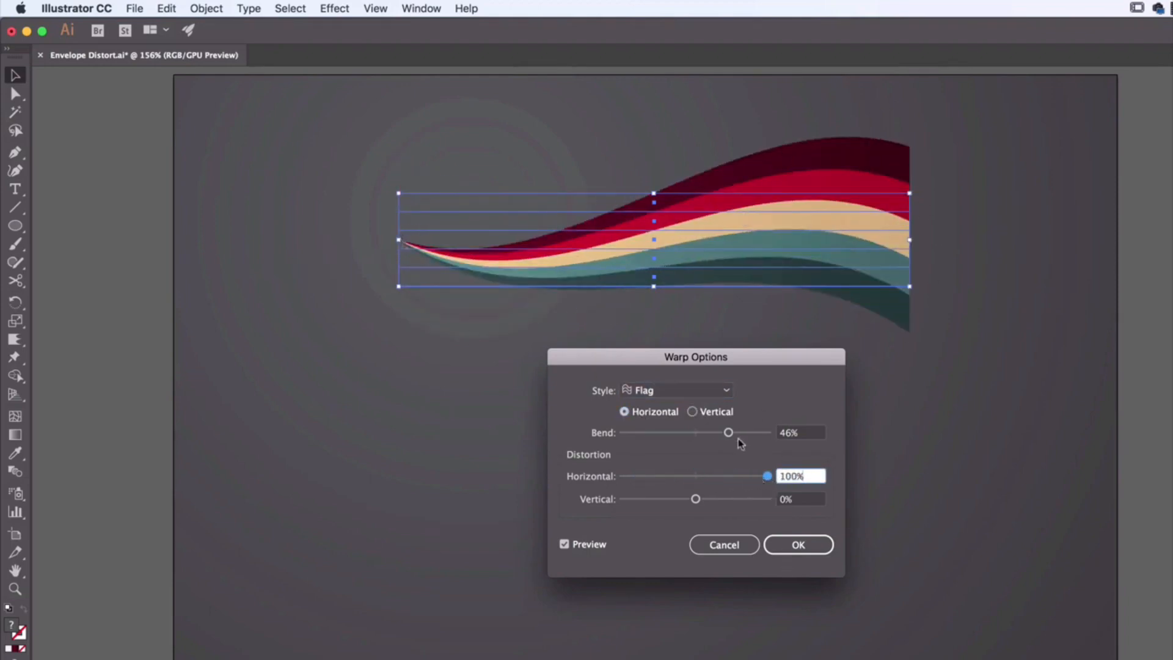
drag(742, 434, 750, 434)
click(794, 549)
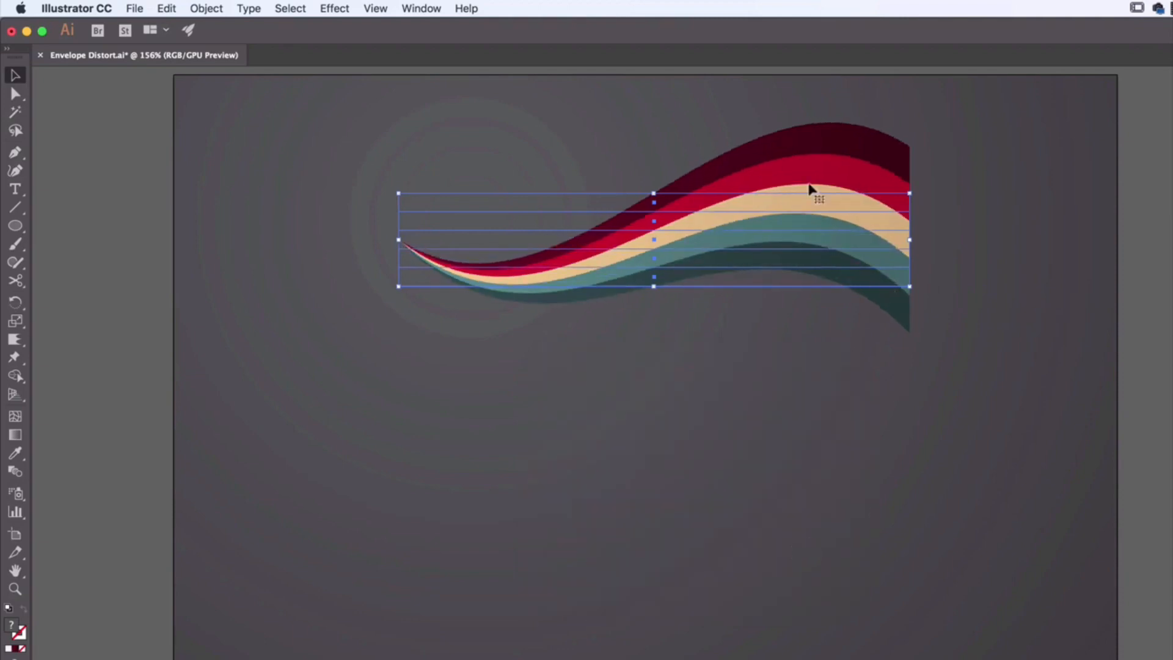
drag(794, 202, 735, 302)
click(793, 453)
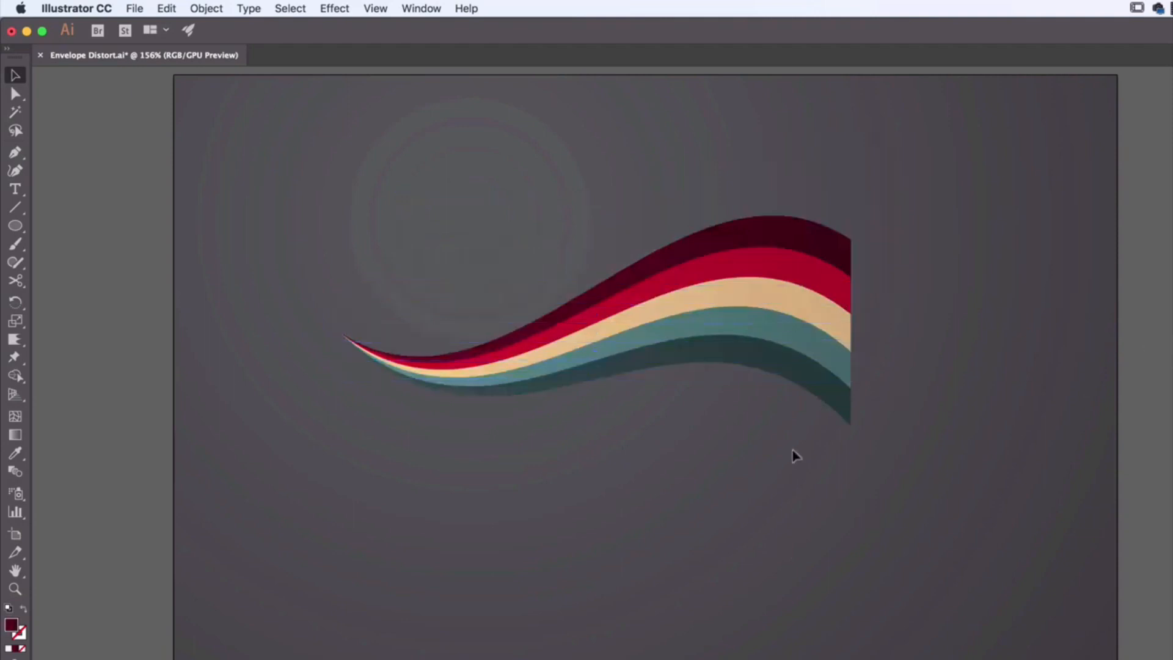
Step: Edit the Flag warp effect already applied to the stripes and set its bend to 46%
click(707, 309)
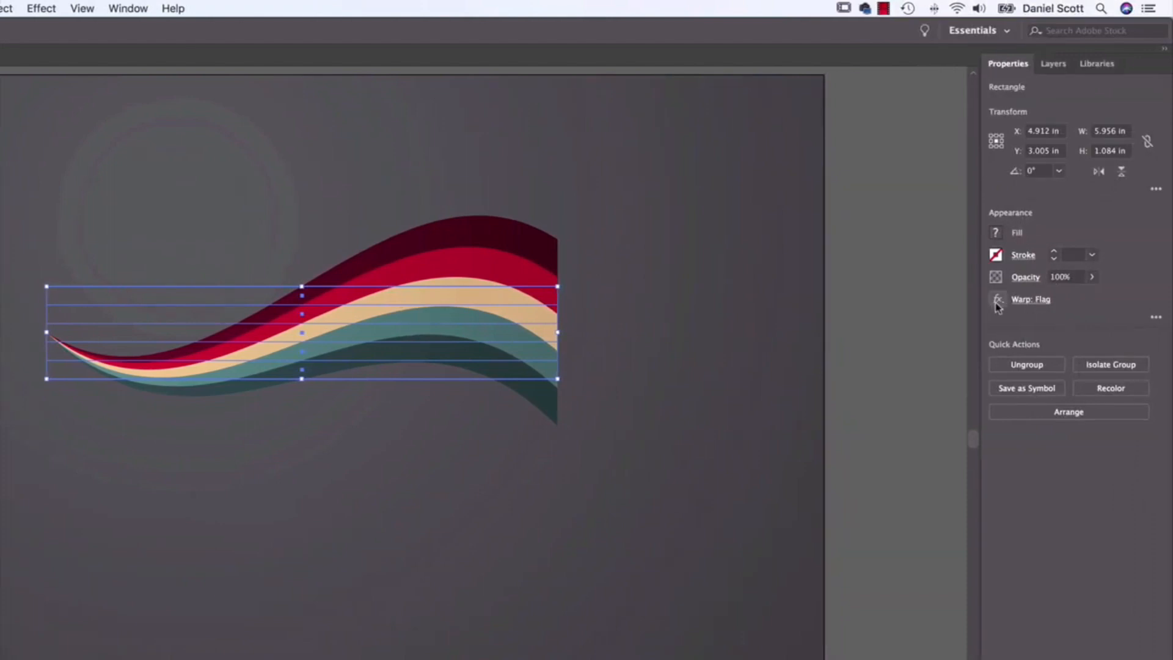
click(1036, 299)
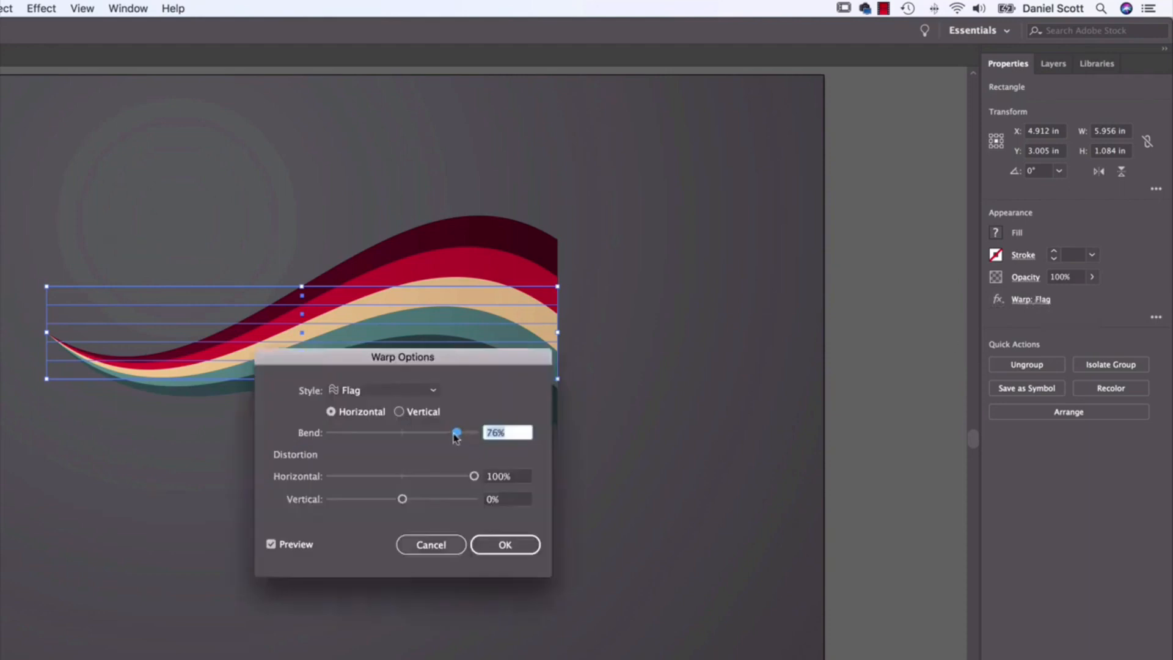
drag(454, 434, 435, 433)
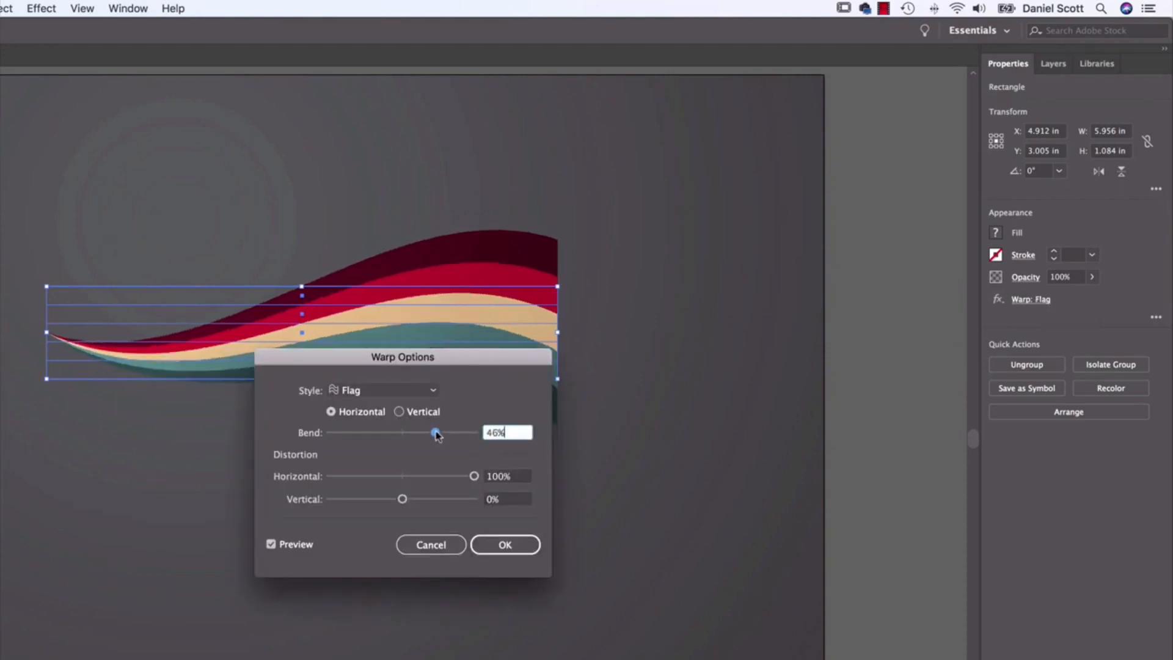
click(500, 543)
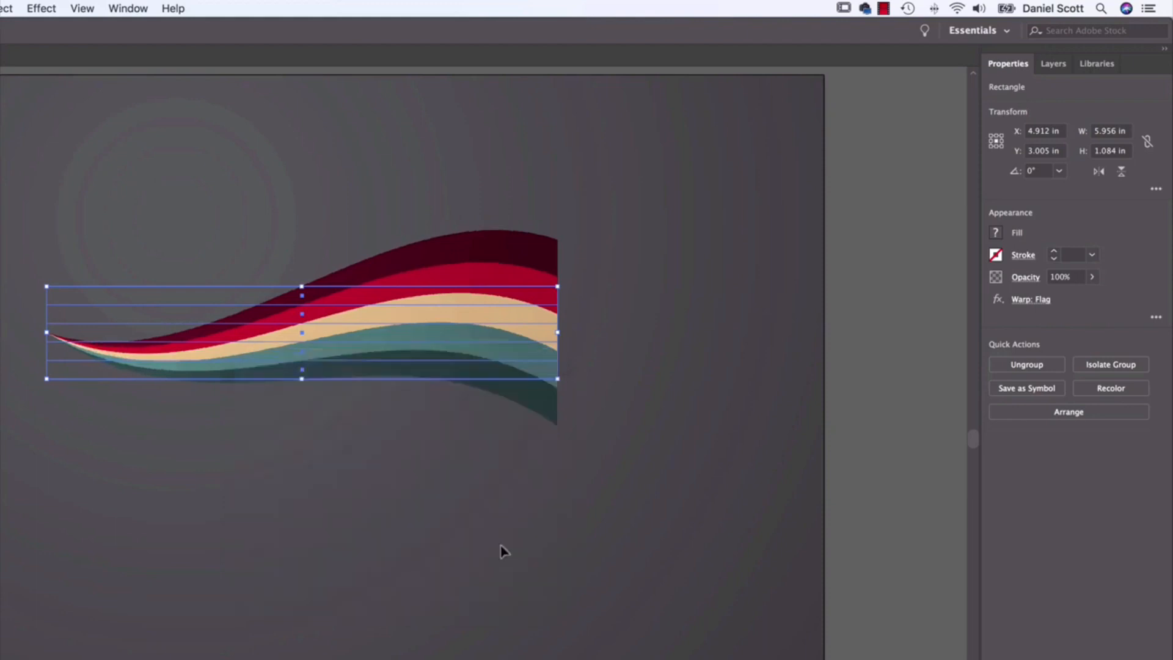
Step: Try the Fish style with a stronger bend on the existing warp effect, and discard the changes
click(1031, 300)
click(391, 392)
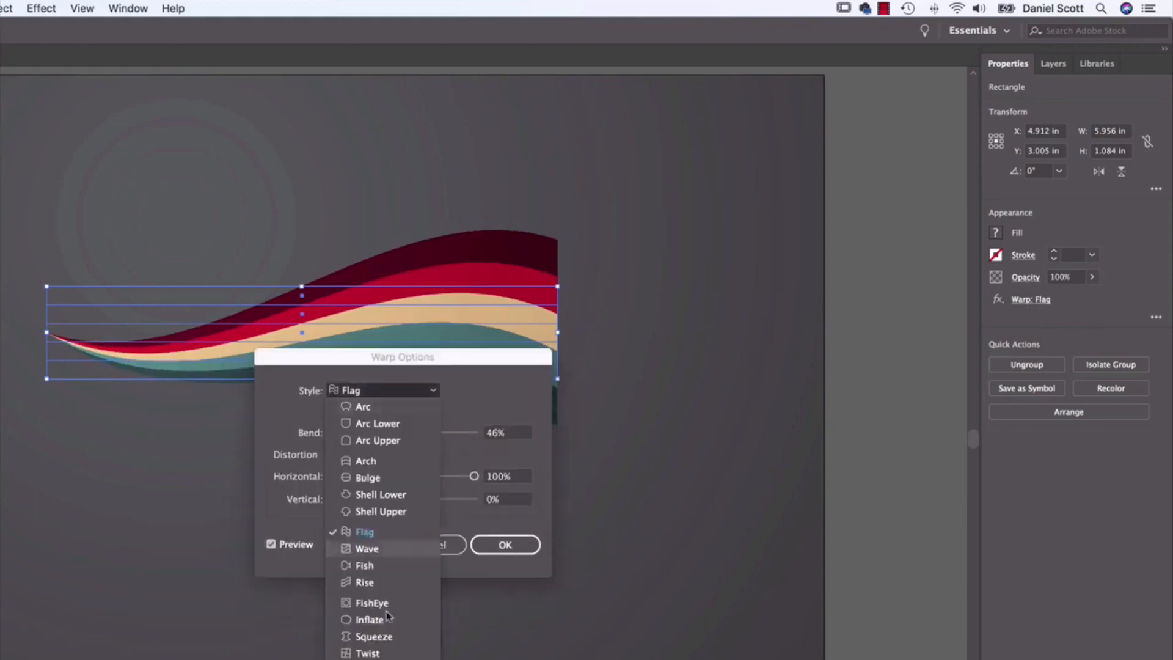
click(383, 568)
mouse_move(435, 432)
mouse_down()
mouse_move(475, 432)
mouse_move(456, 433)
mouse_up()
click(441, 549)
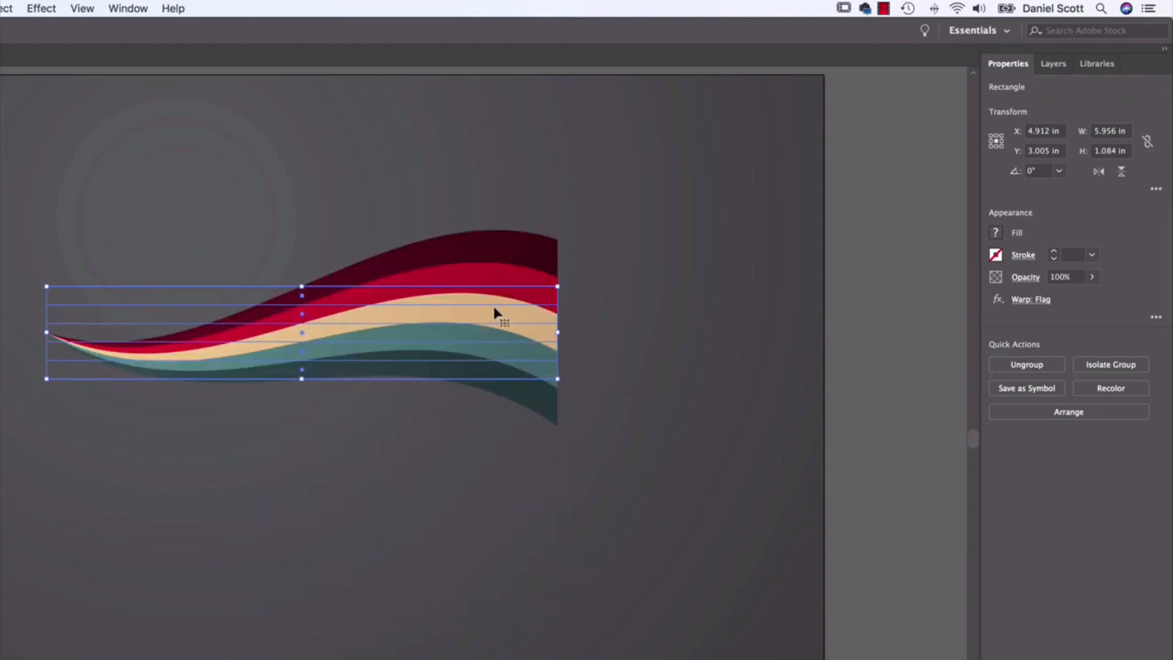
Step: Move the warped stripes slightly down and to the right, and rotate them in stages to about 73.5°
drag(351, 319, 393, 346)
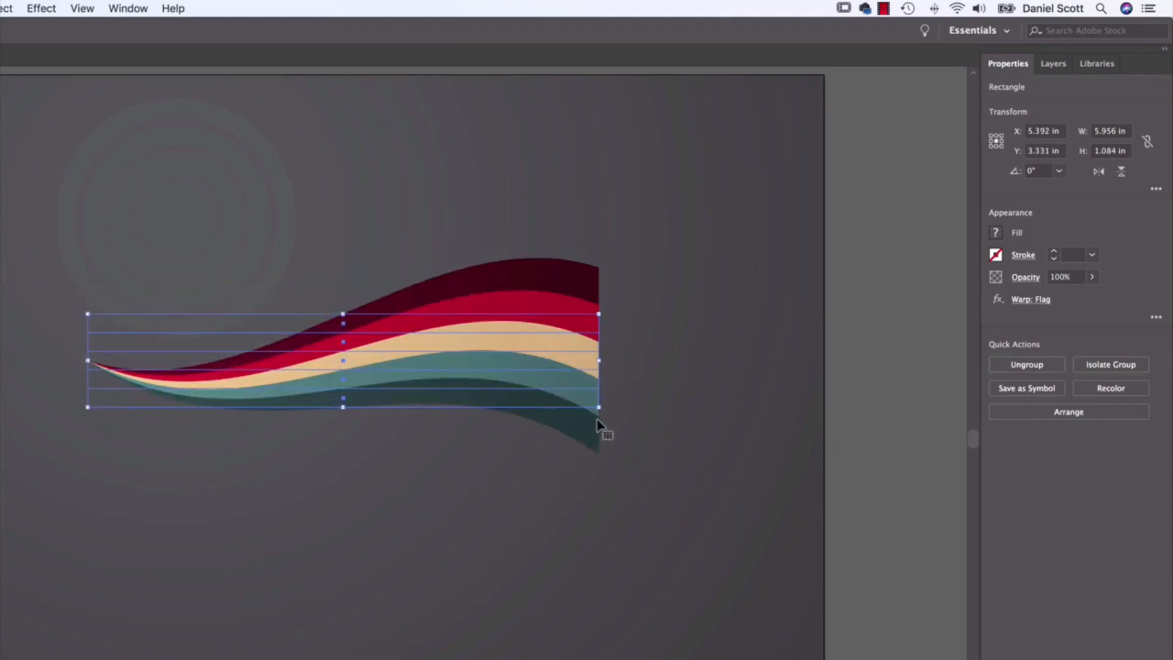
drag(601, 416, 602, 394)
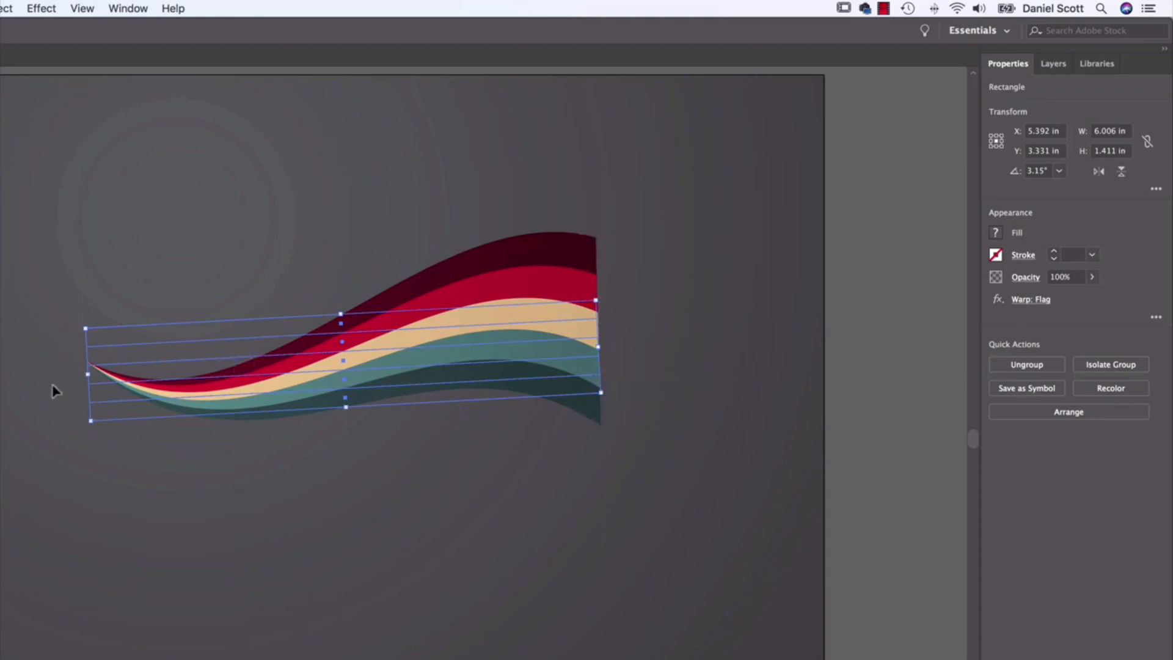
drag(605, 401, 507, 274)
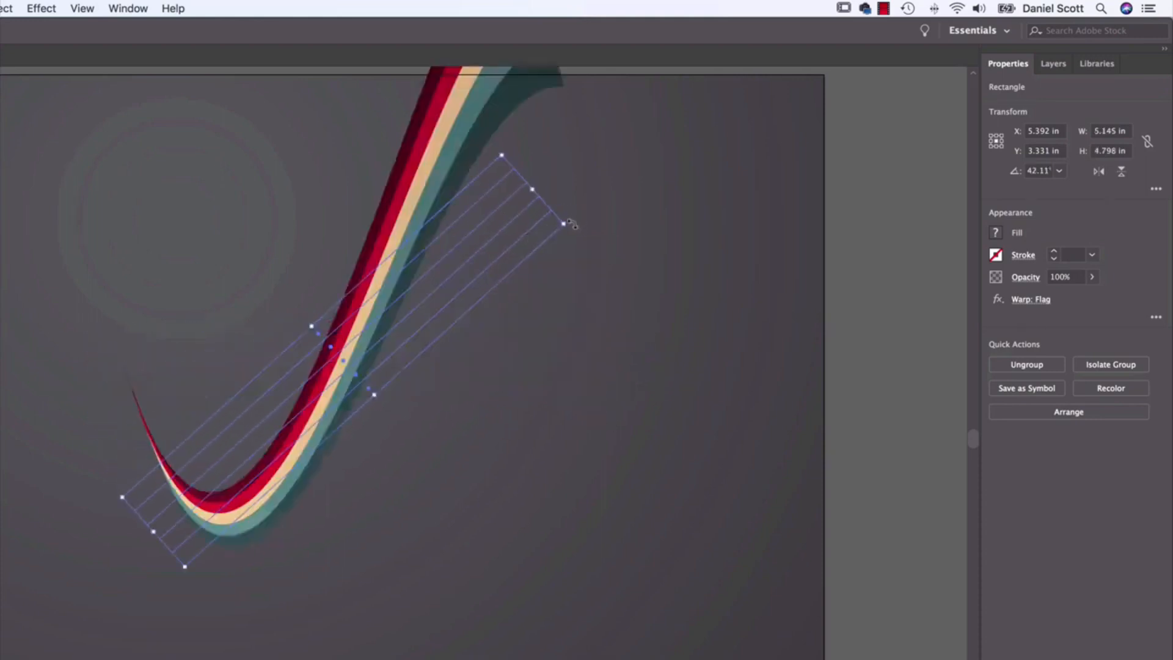
drag(573, 225, 442, 153)
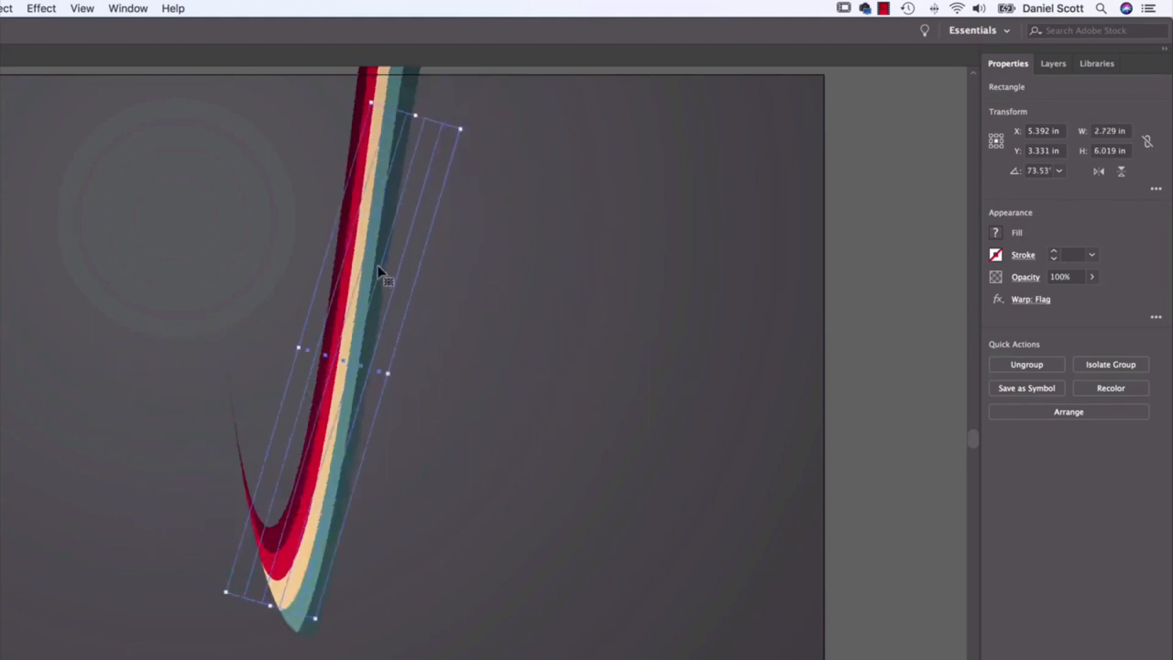
Step: Undo the three rotations and expand the appearance of the warped stripes into editable shapes
key(super+z)
key(super+z)
key(super+z)
key(super+z)
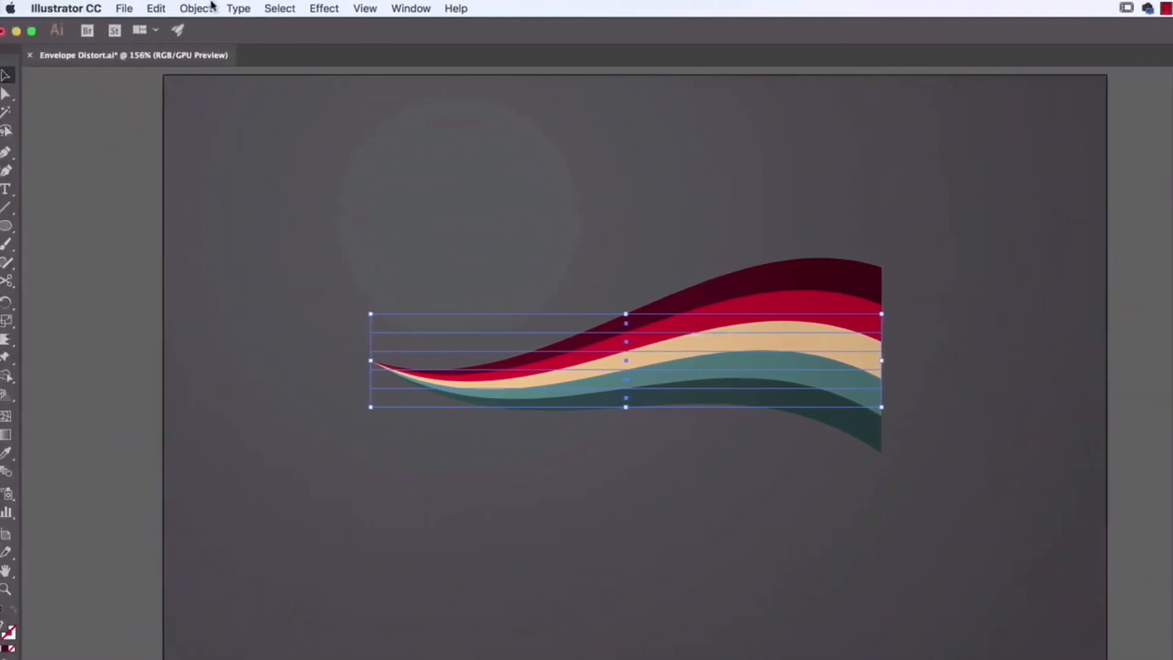
click(211, 7)
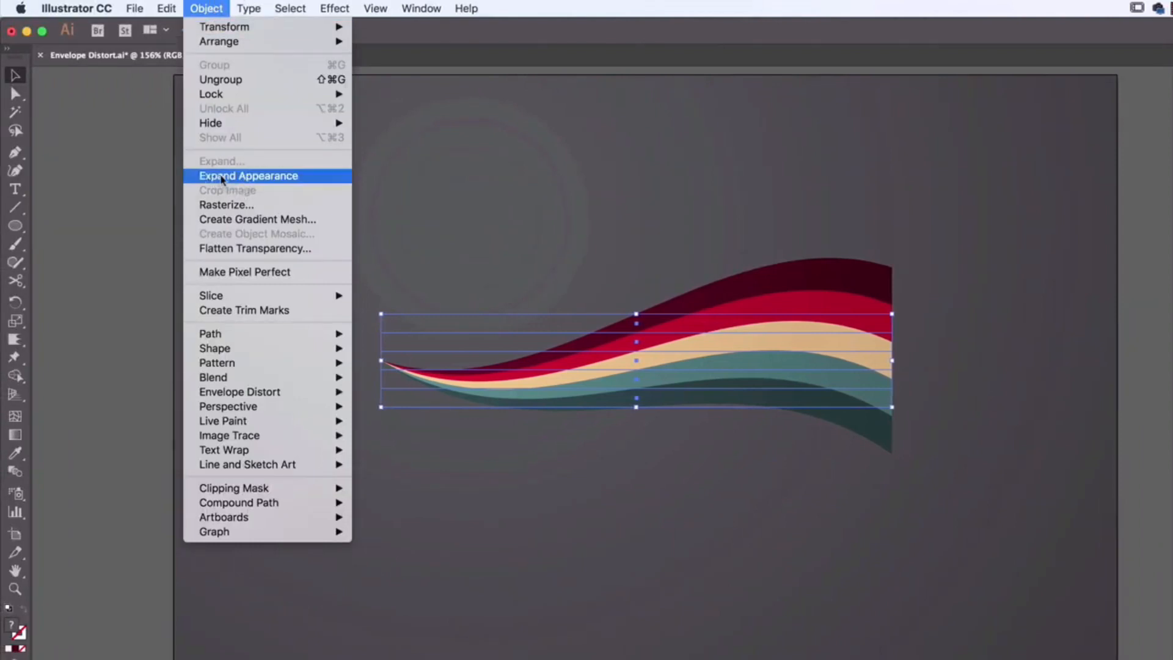
click(246, 176)
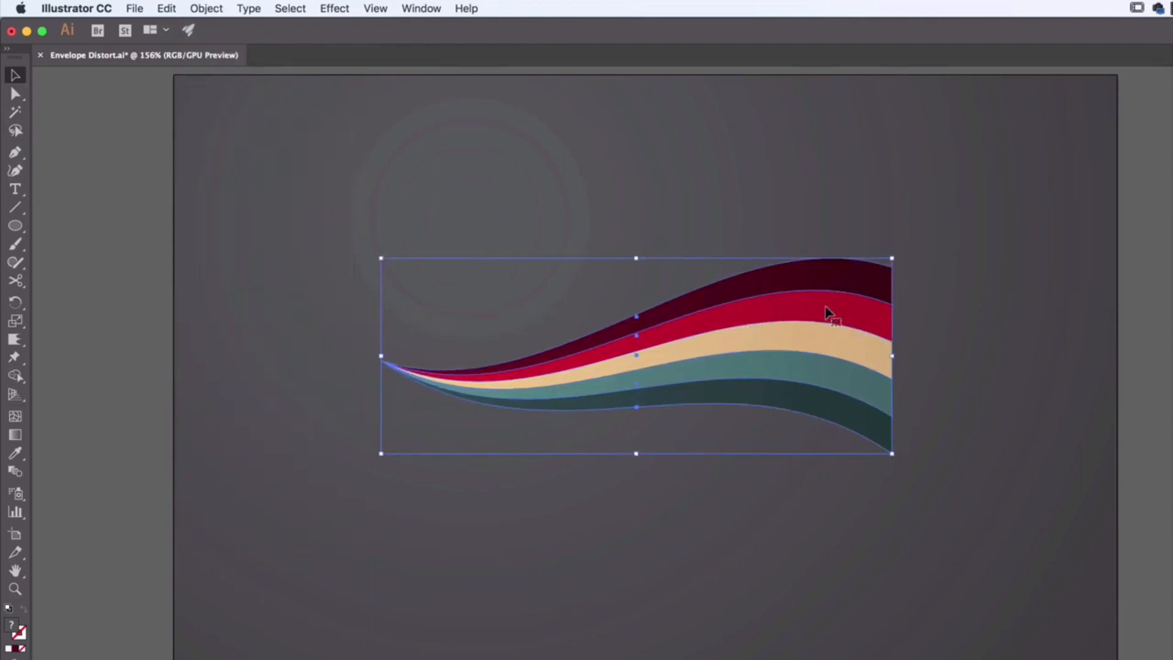
Step: Rotate the expanded stripes counterclockwise so they slope upward to the right, and shorten them along their length
drag(916, 463, 872, 295)
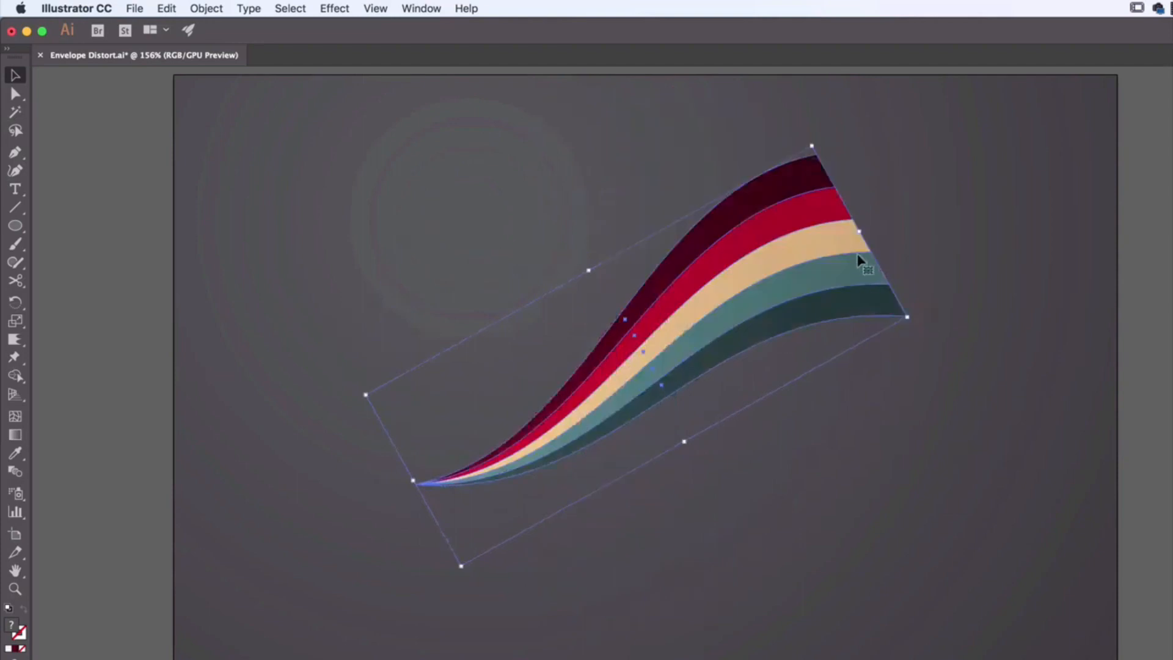
drag(861, 231, 754, 302)
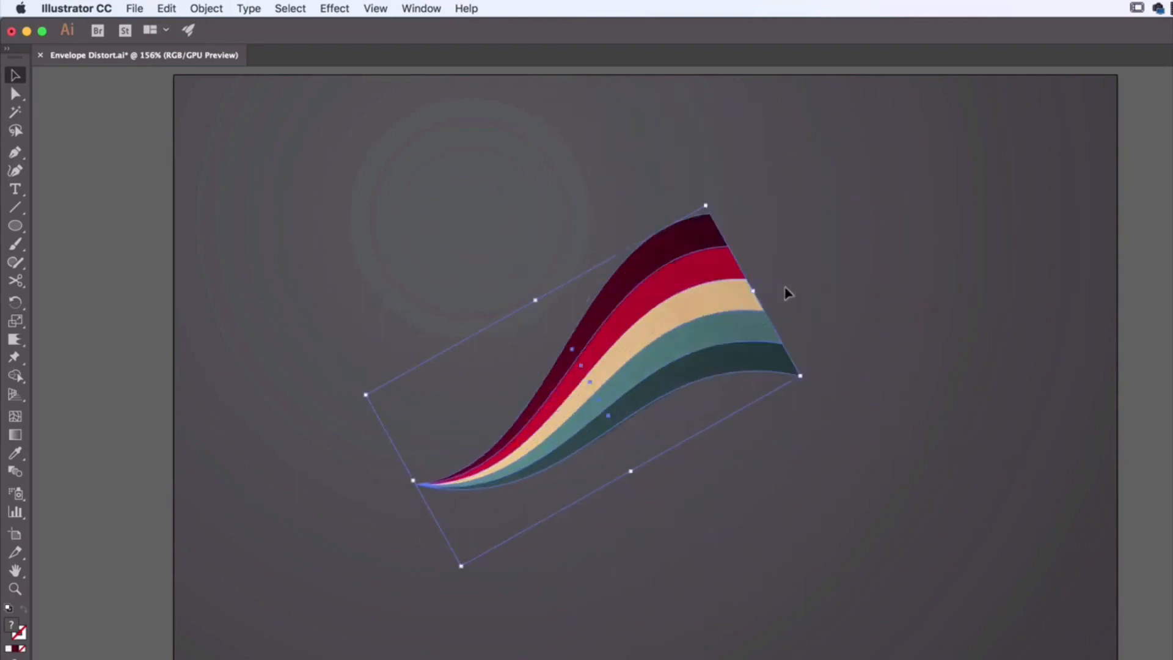
click(834, 271)
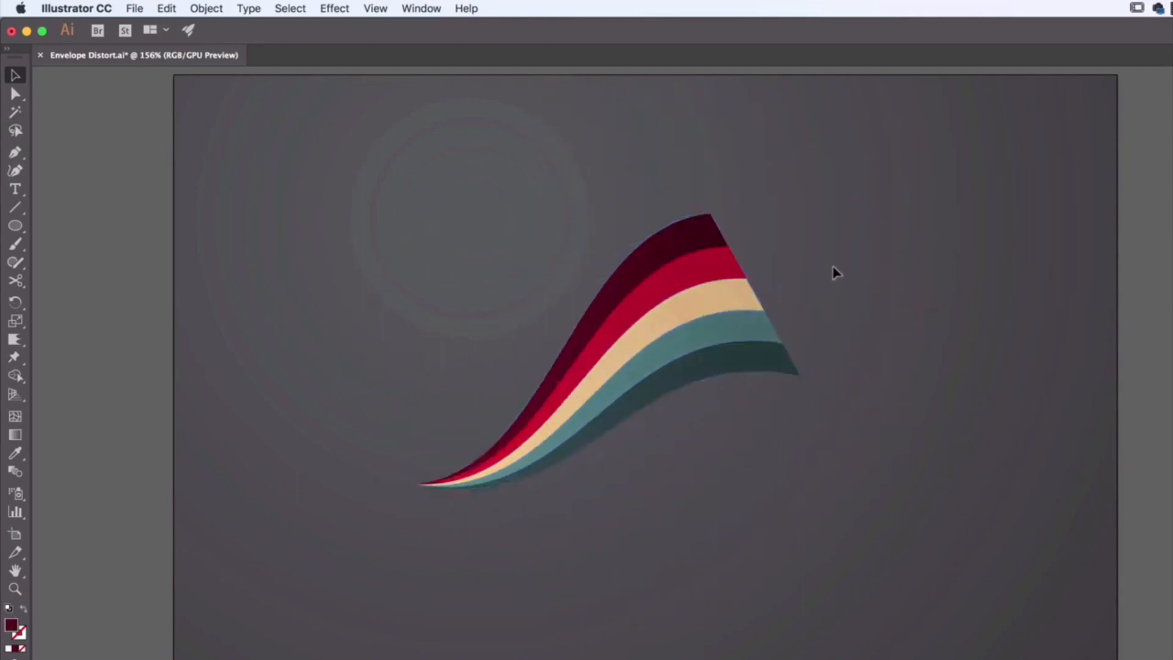
Step: Rotate the shortened stripes back to level and move them to the left part of the artboard
click(741, 280)
drag(710, 198, 791, 271)
drag(737, 367, 552, 371)
drag(597, 281, 587, 340)
click(730, 359)
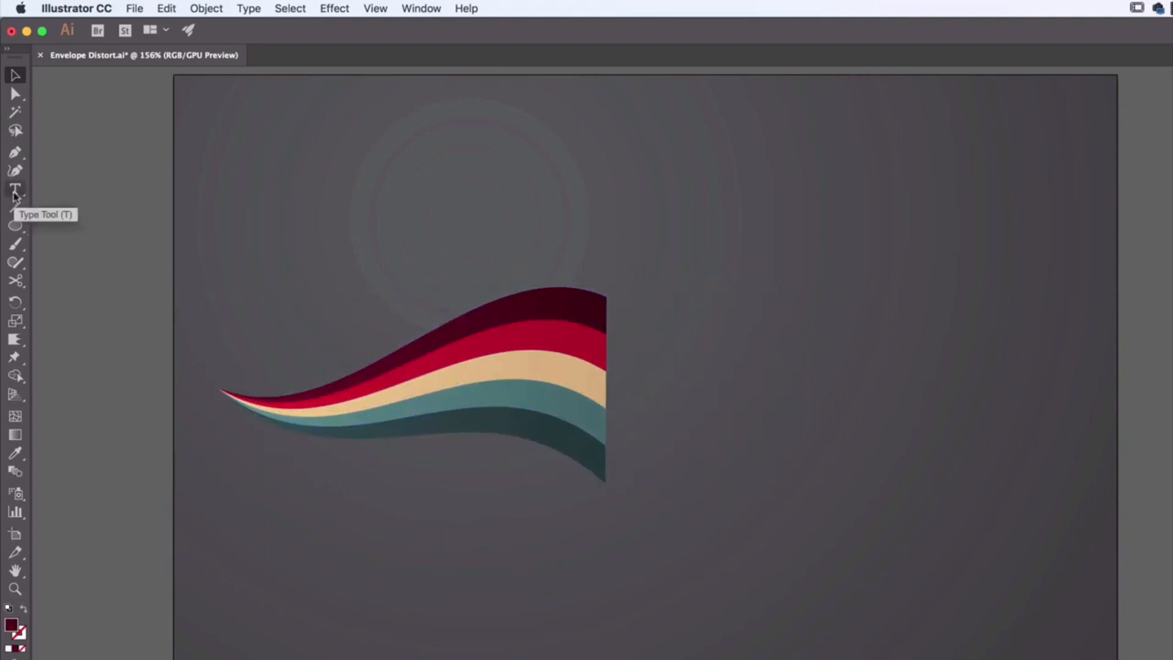
Step: Add point text beginning with "M" to the right of the striped wave
click(20, 195)
click(659, 377)
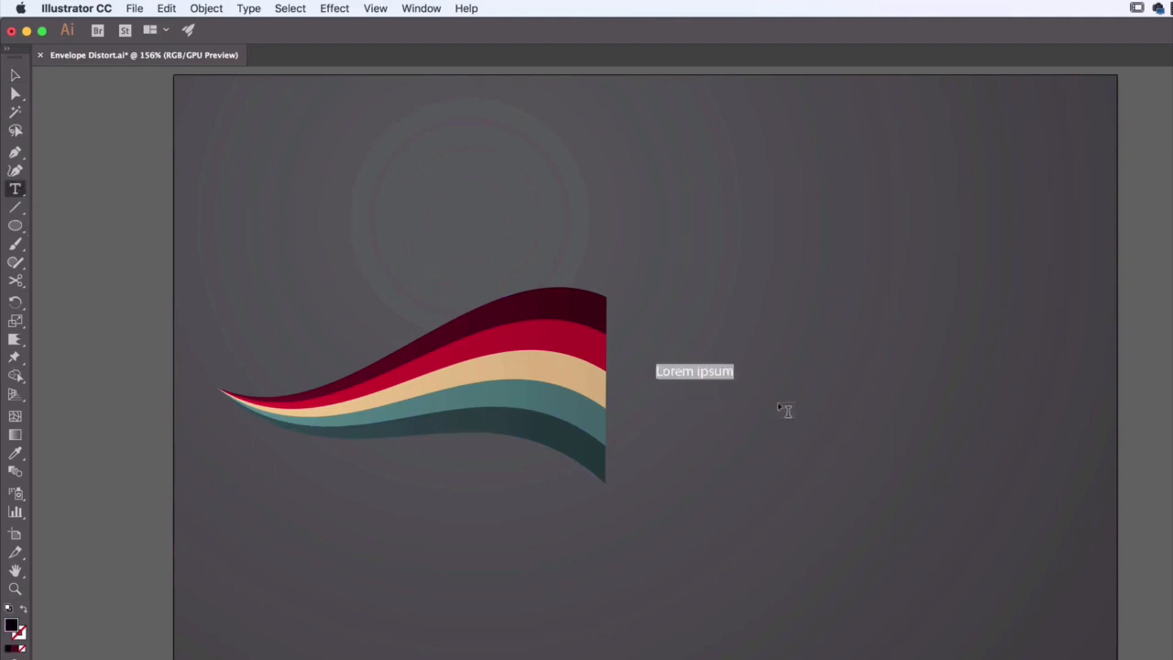
text(M=)
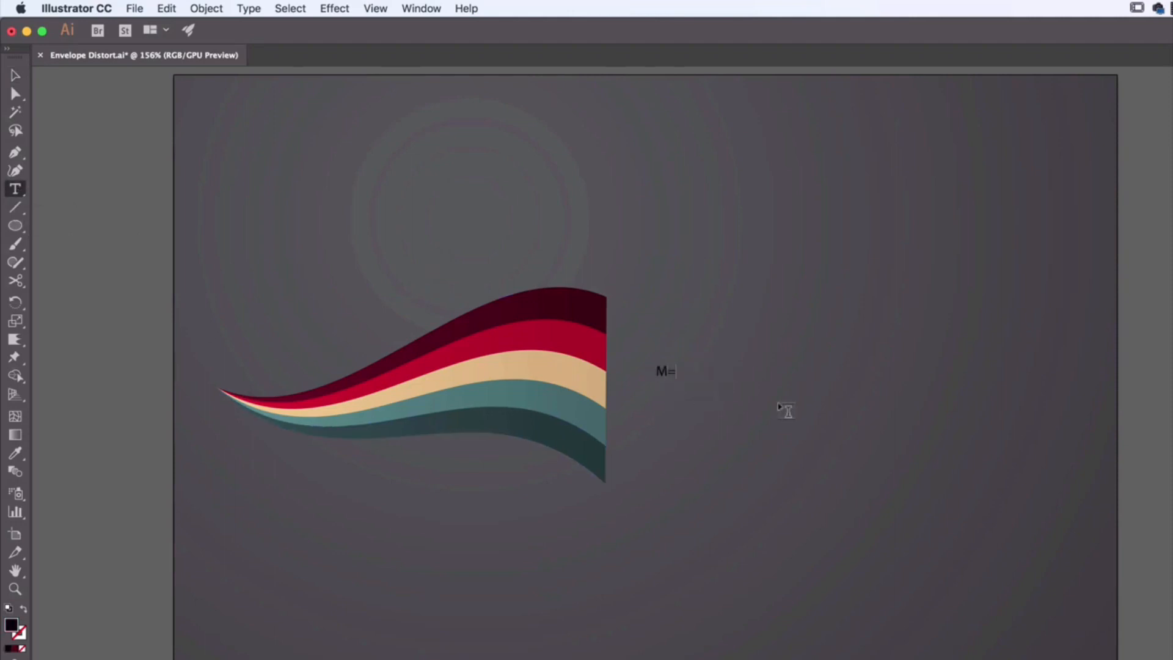